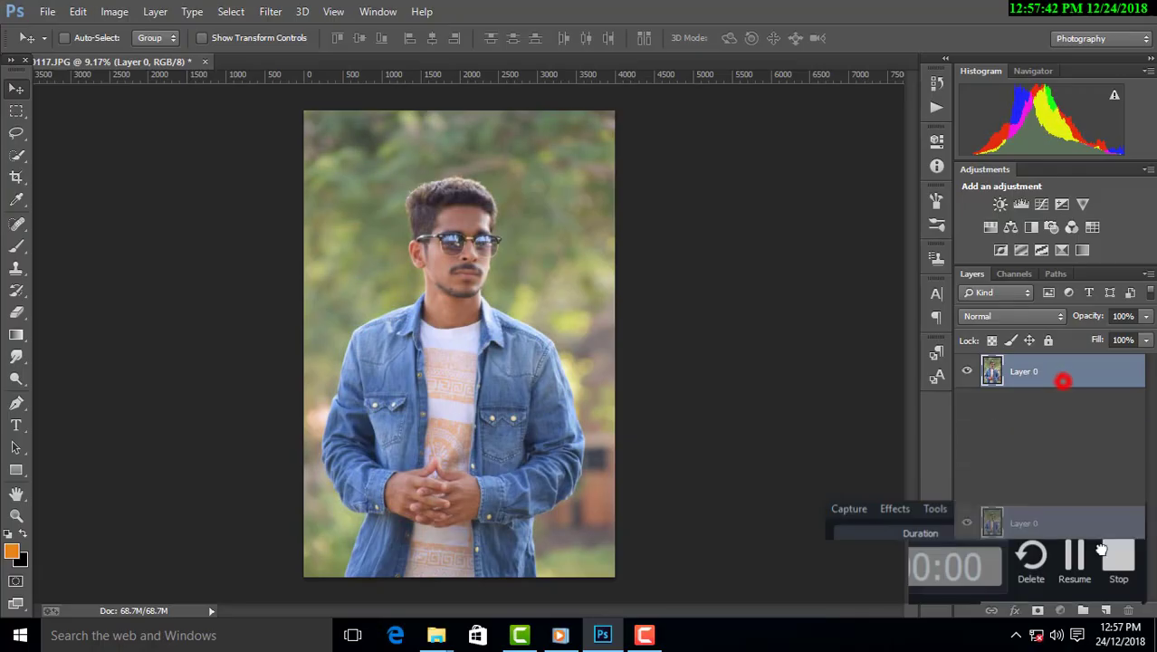
Duplicate Layer 0 and apply auto Levels (25, 1.00, 249) to the copy.
left_click_drag(1064, 380, 1108, 607)
left_click(155, 12)
mouse_move(115, 11)
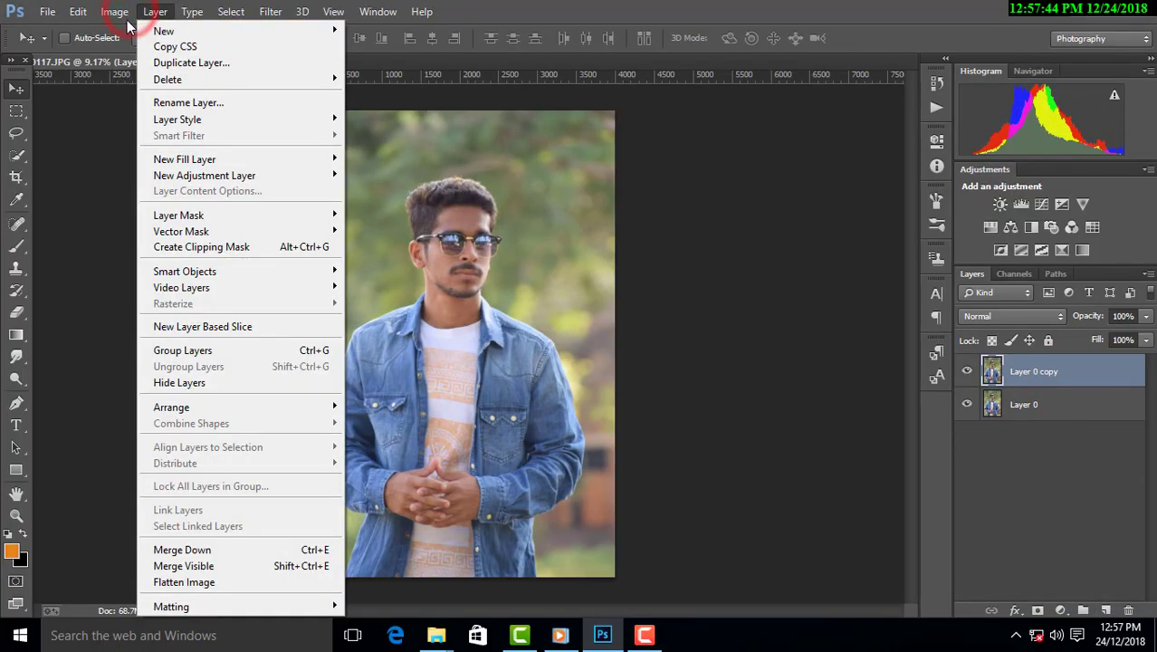
left_click(136, 55)
left_click(322, 71)
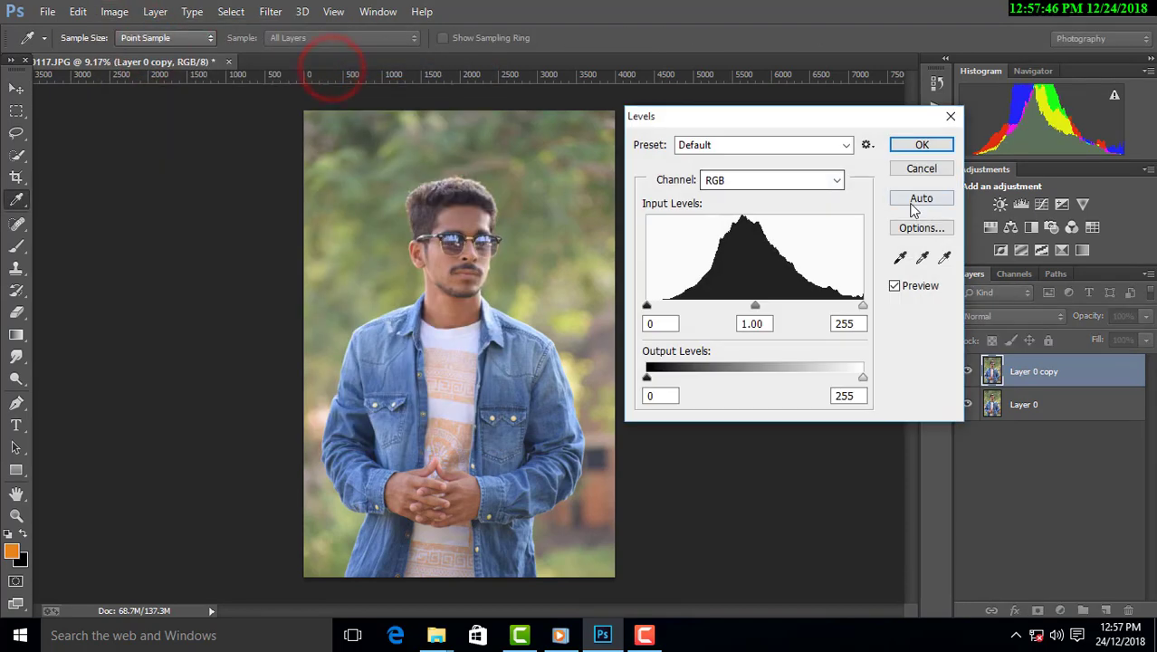
left_click(757, 307)
left_click(905, 146)
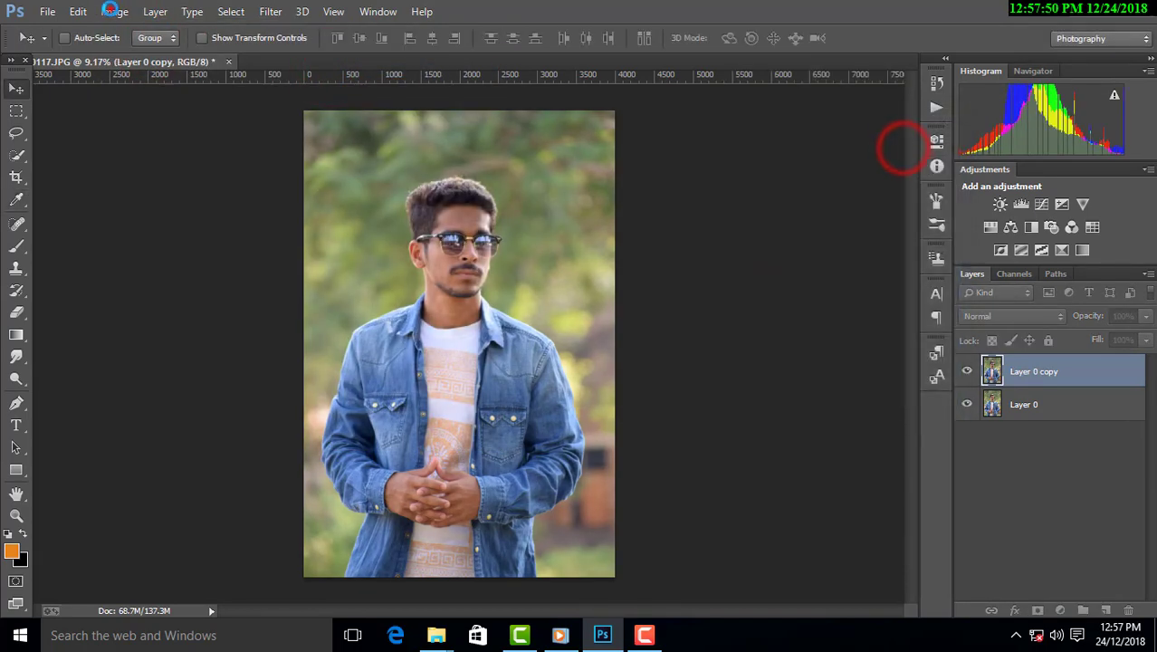
Apply an auto Curves adjustment with a slightly raised midpoint to brighten the copy.
left_click(114, 12)
left_click(114, 12)
left_click(149, 53)
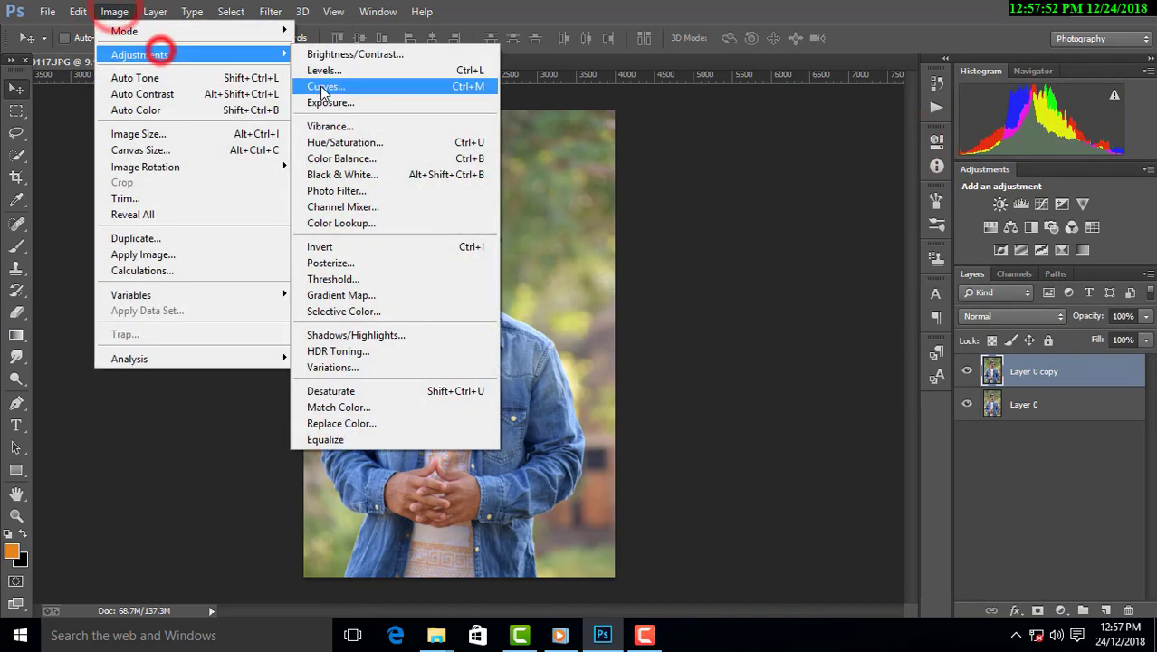
left_click(321, 84)
left_click(735, 187)
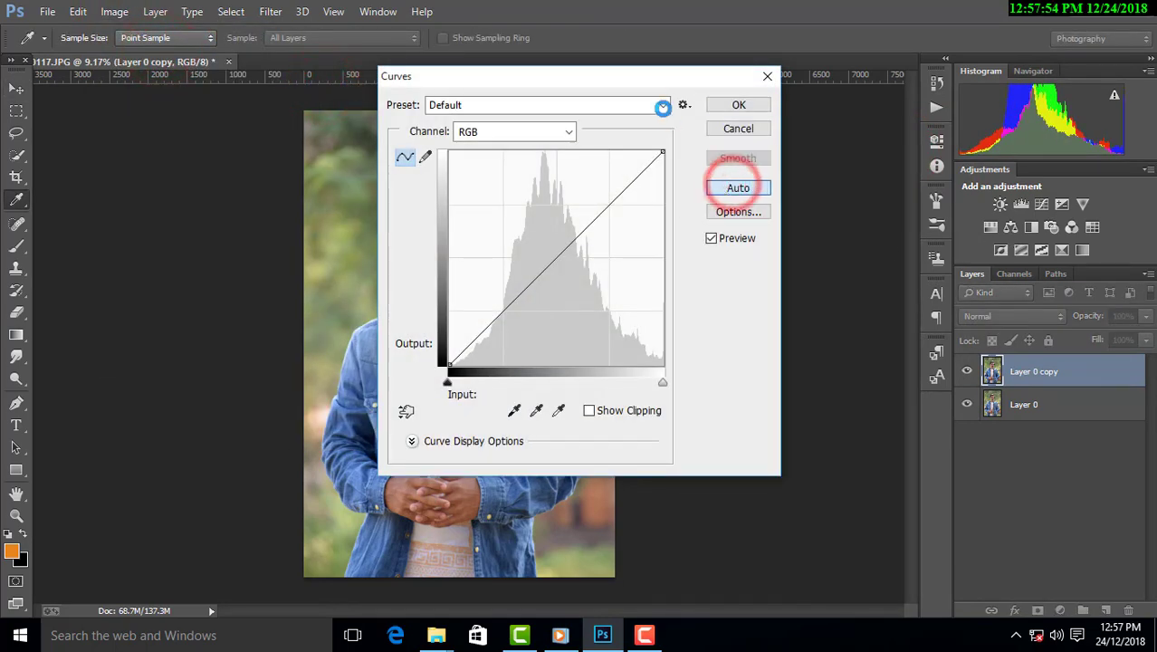
left_click_drag(617, 78, 868, 133)
left_click_drag(805, 311, 814, 299)
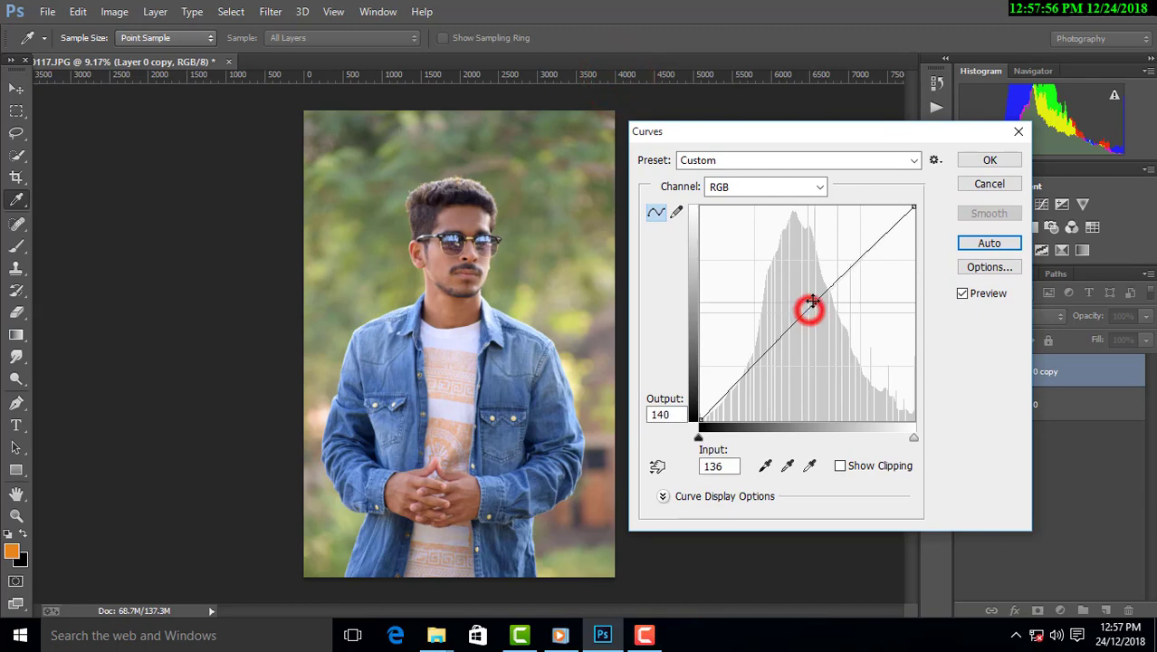
left_click(990, 159)
scroll(471, 233, "up", 5)
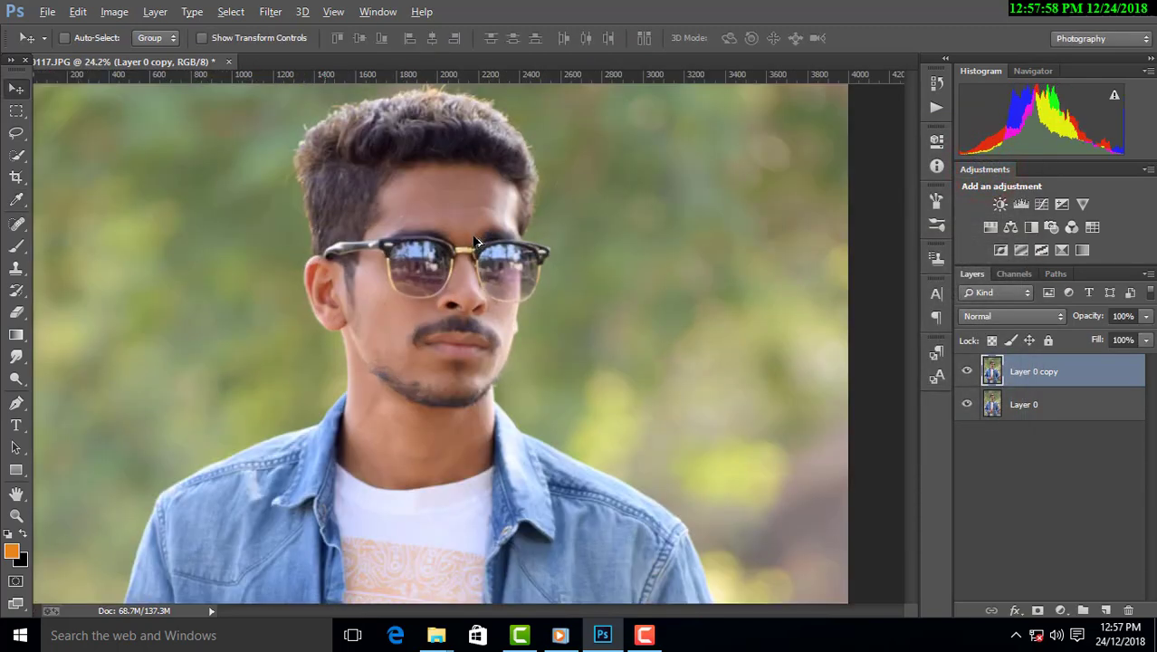
left_click(271, 11)
Smooth the skin with Imagenomic Portraiture using a skin-tone sample from the face.
left_click(331, 422)
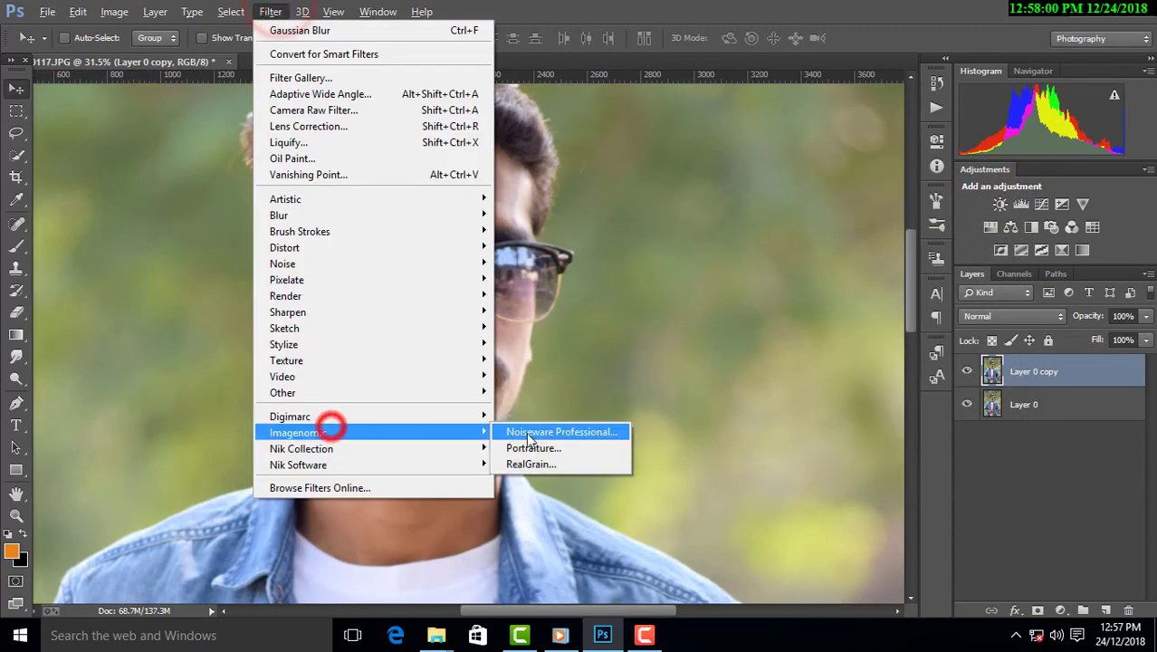
left_click(542, 449)
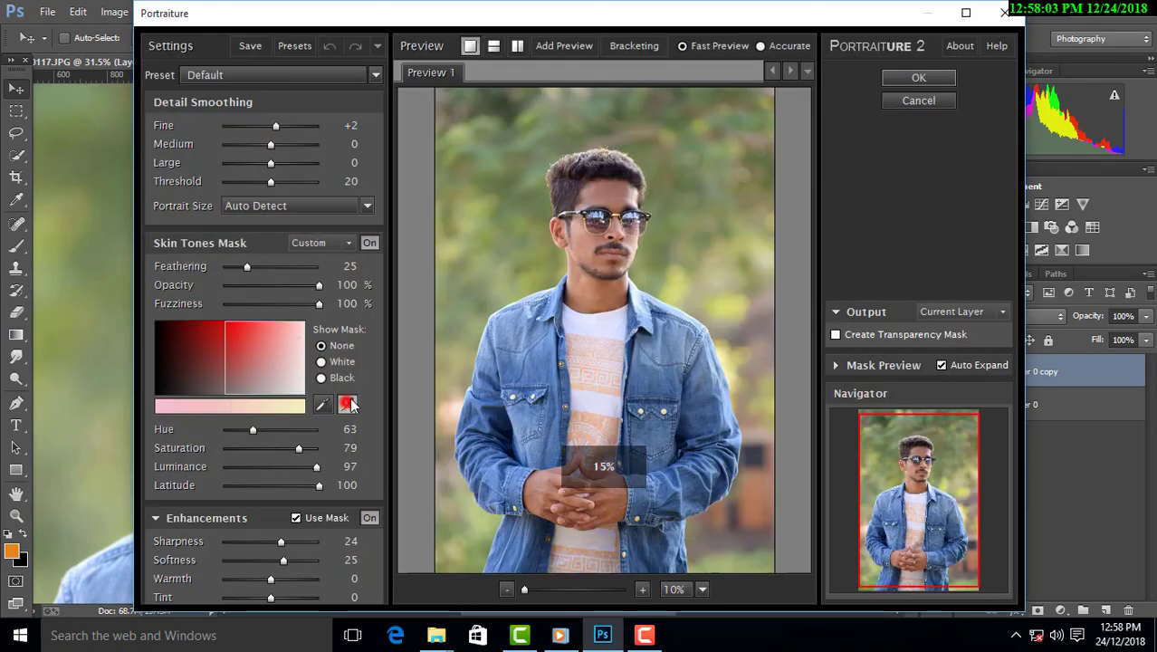
left_click(347, 404)
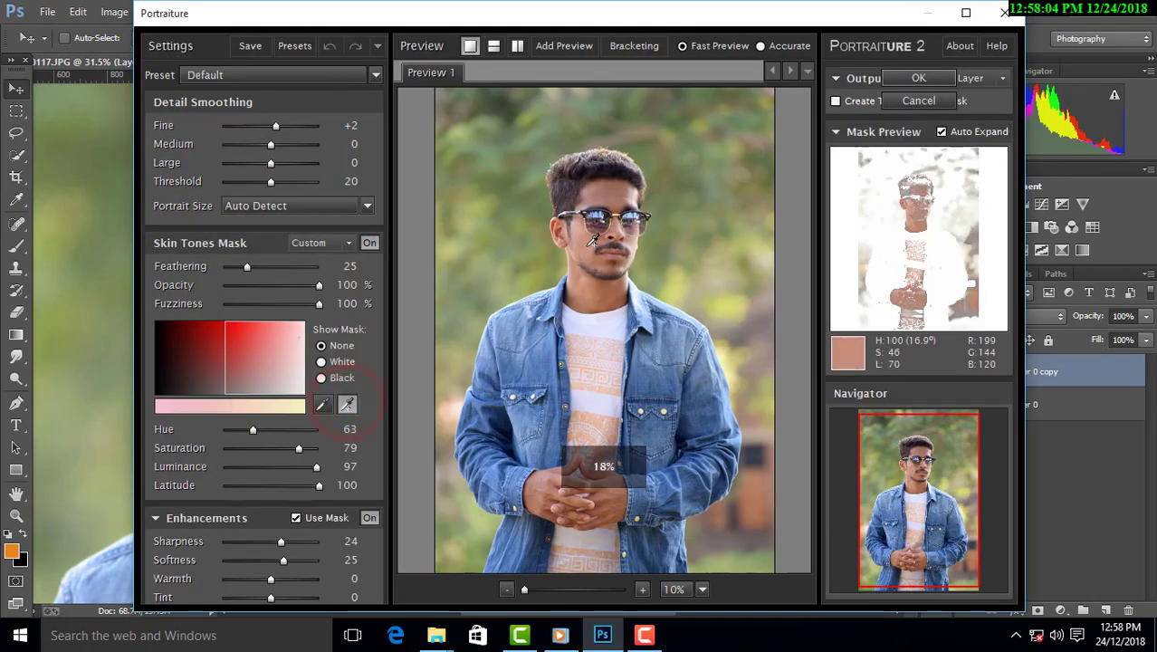
left_click(589, 245)
key("Return")
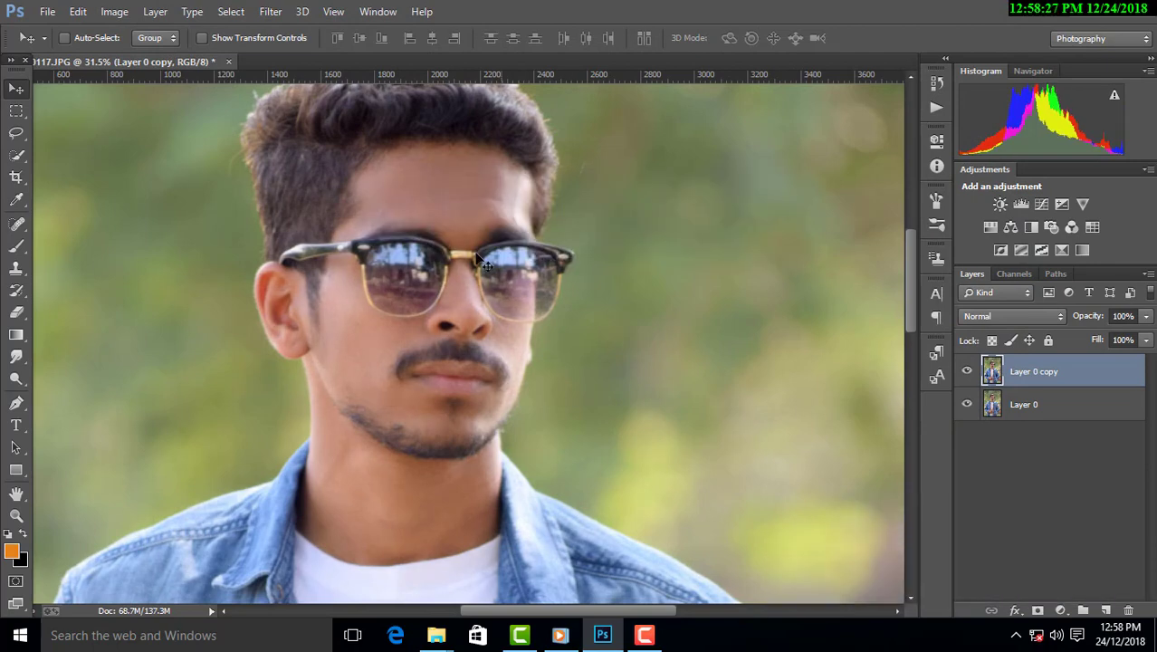
scroll(485, 263, "down", 1)
scroll(475, 262, "up", 1)
scroll(469, 261, "down", 1)
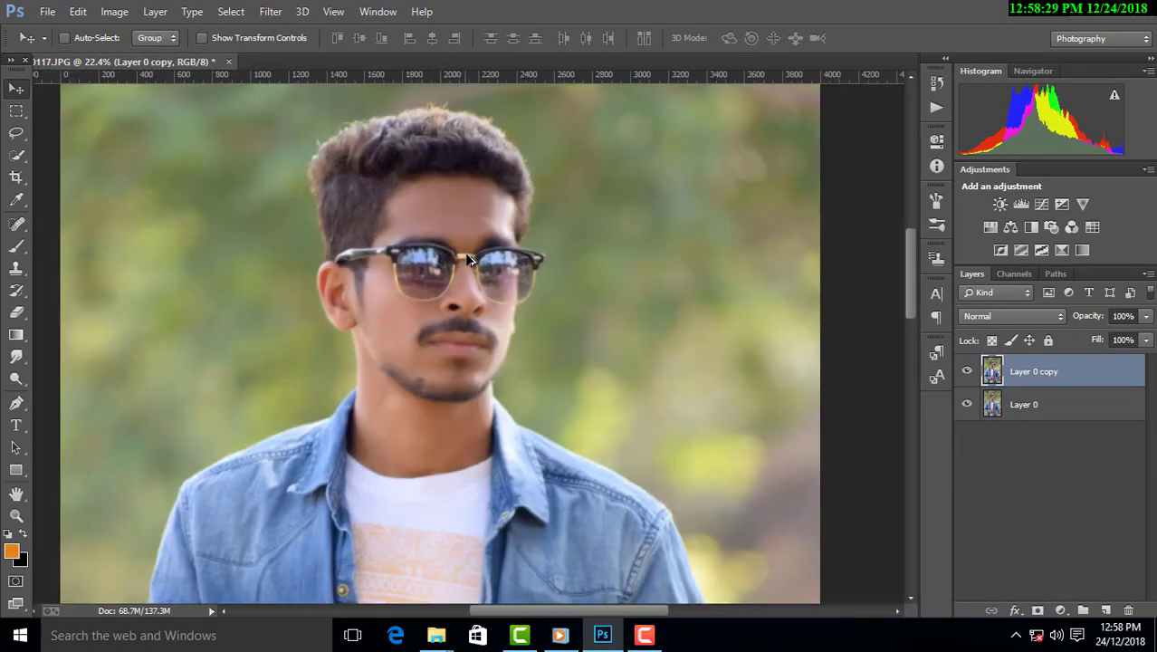
Sharpen the image with Unsharp Mask at a 4.1 pixel radius.
left_click(271, 11)
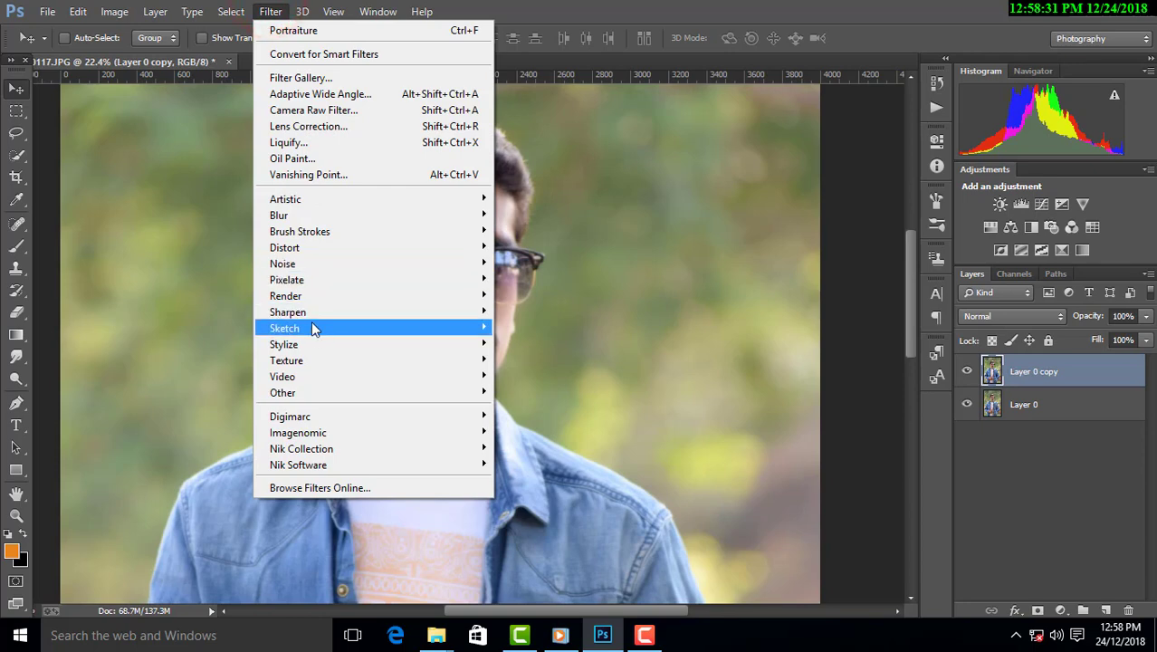
left_click(552, 392)
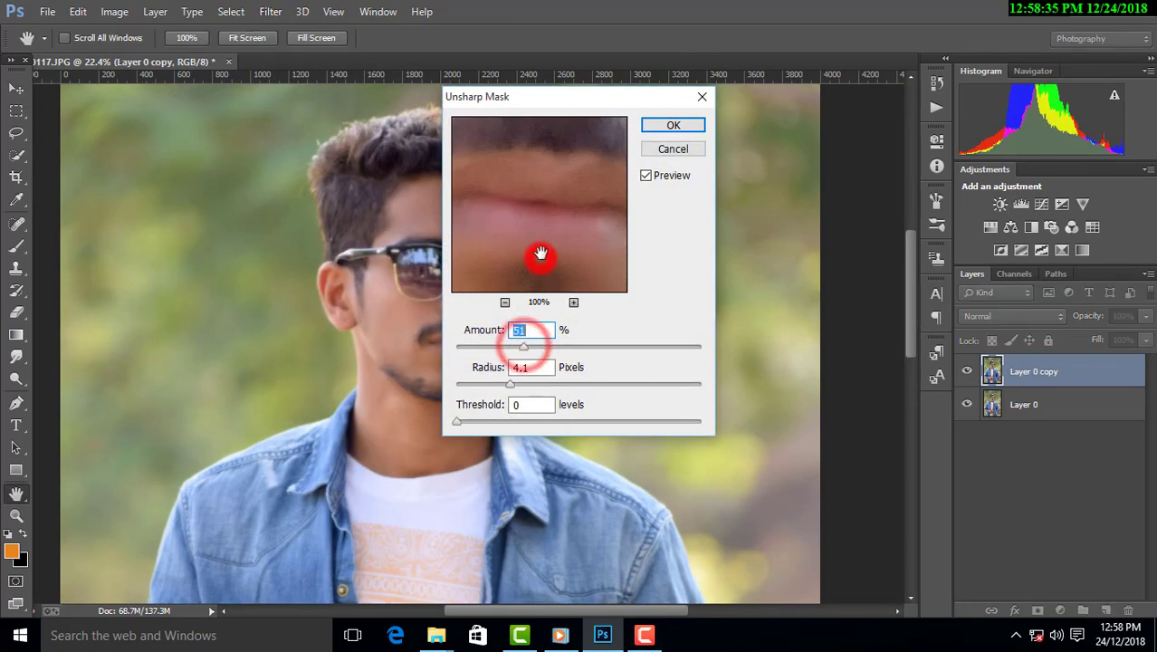
left_click(672, 125)
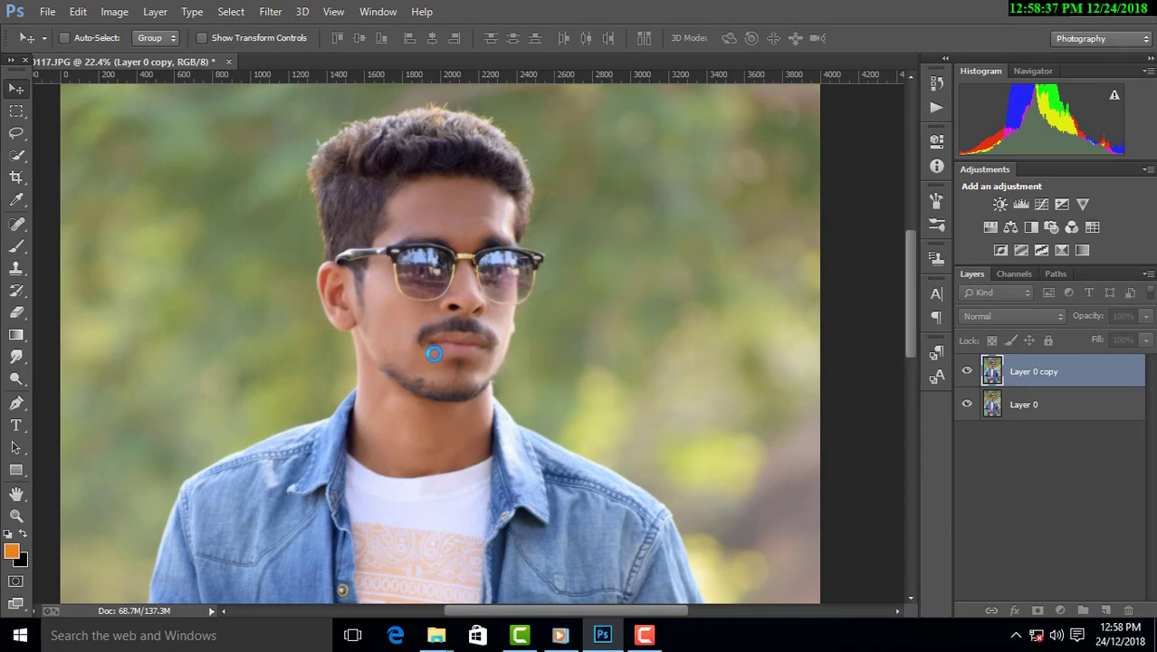
Merge the visible layers and duplicate the result as Layer 0 copy 2.
scroll(460, 317, "up", 1)
scroll(453, 285, "up", 1)
scroll(453, 285, "left", 1)
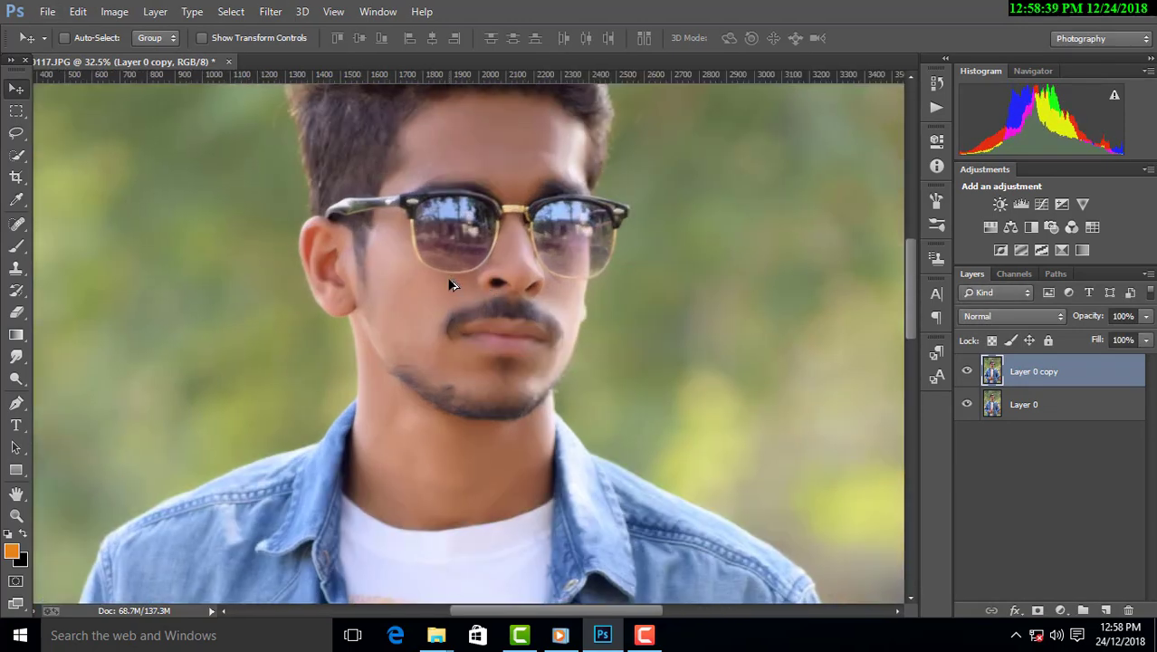
key("ctrl+0")
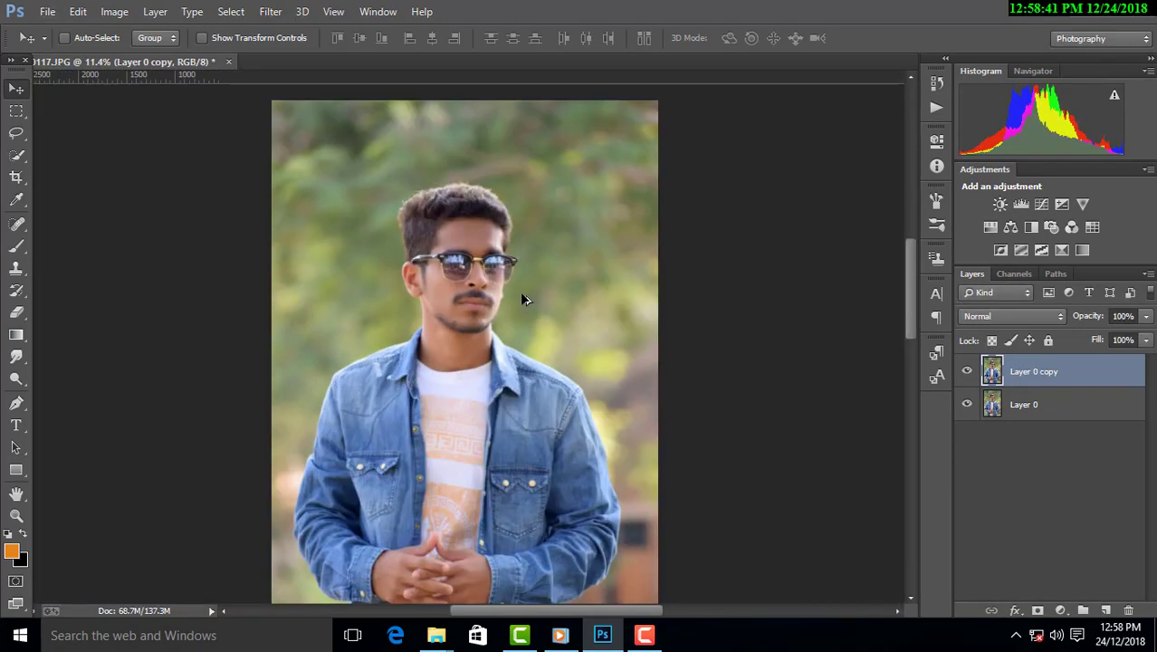
right_click(1041, 396)
left_click(767, 501)
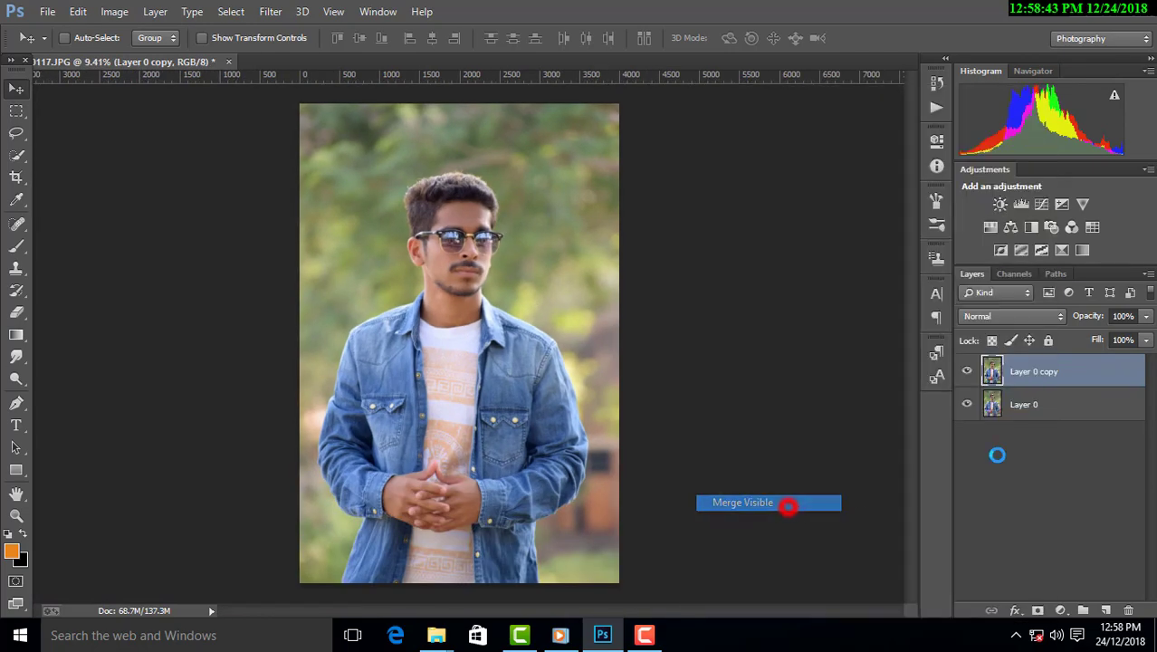
left_click_drag(1069, 373, 1106, 611)
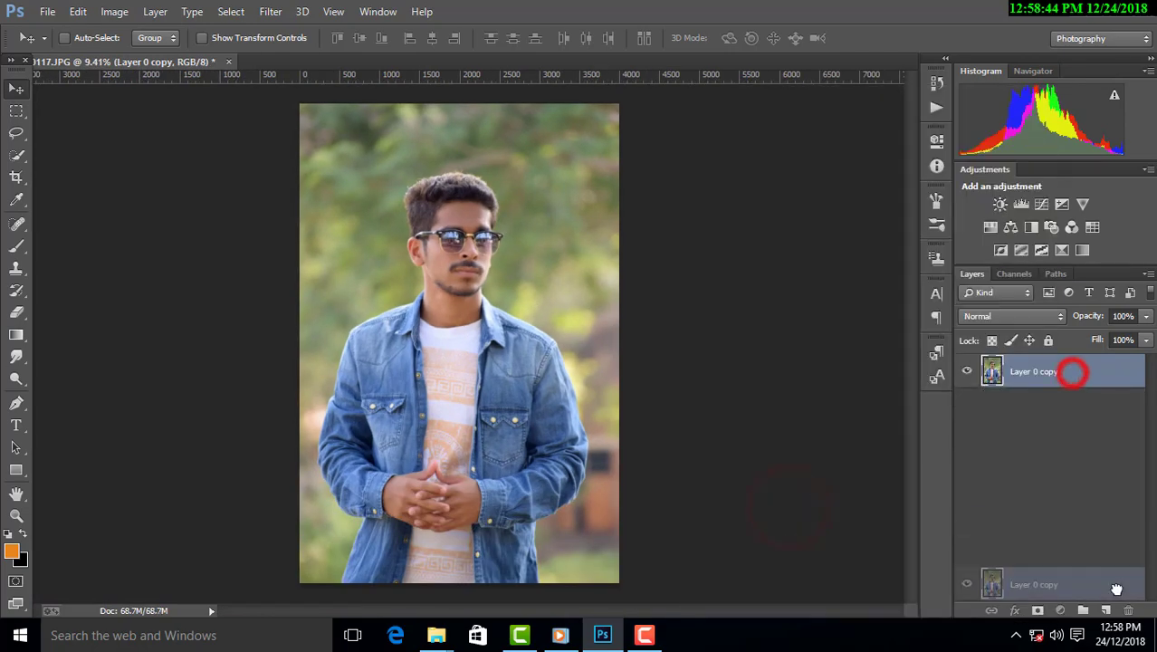
In Camera Raw set Vibrance +57, Highlights +18, Shadows -13, Whites +30, Blacks -29.
left_click(288, 10)
left_click(323, 109)
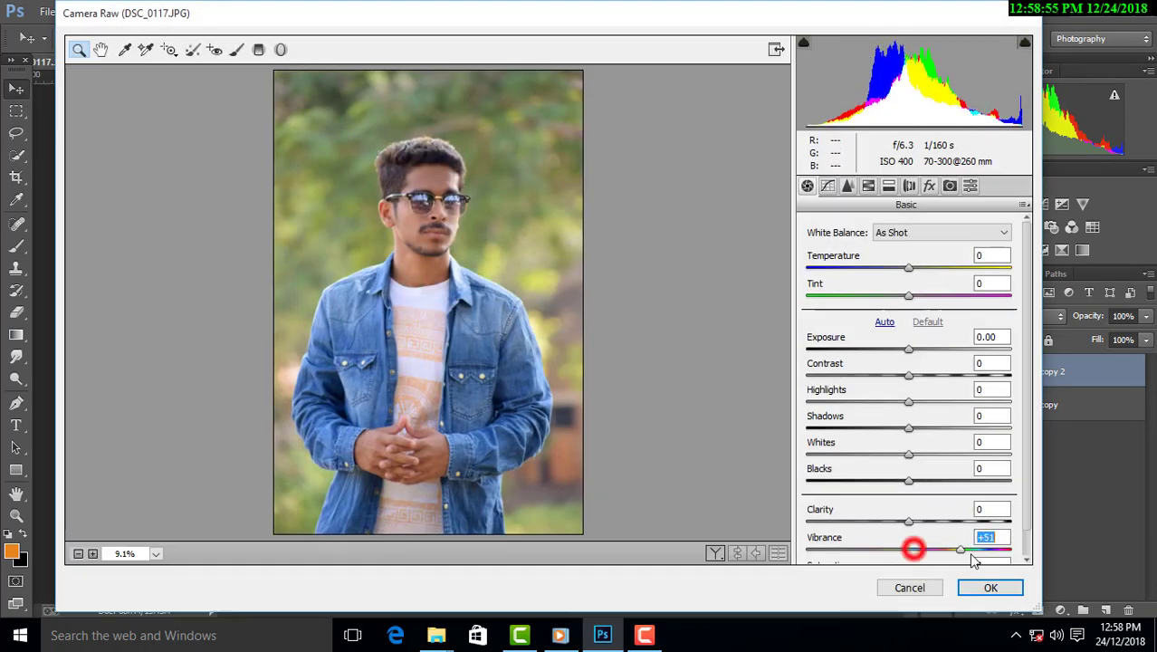
left_click_drag(909, 550, 967, 550)
left_click_drag(908, 480, 879, 481)
mouse_move(908, 453)
left_mouse_down()
mouse_move(939, 454)
mouse_move(869, 402)
left_mouse_up()
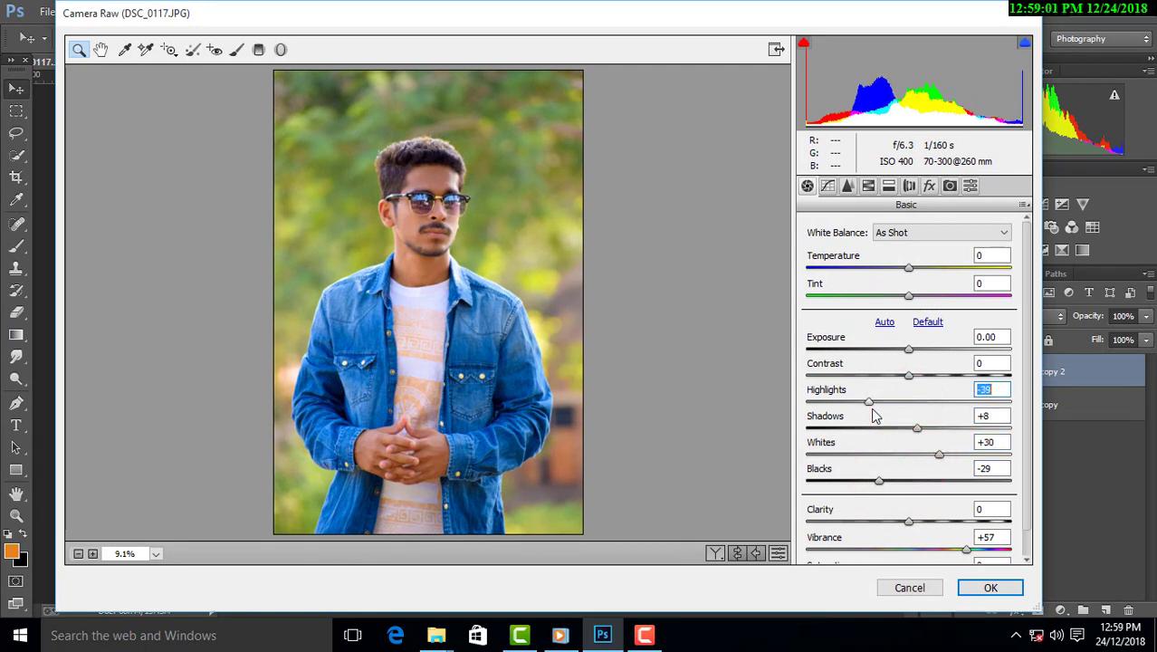
Adjust the HSL yellows hue and desaturate the yellows, aquas and blues.
left_click(848, 185)
left_click_drag(914, 362, 1012, 364)
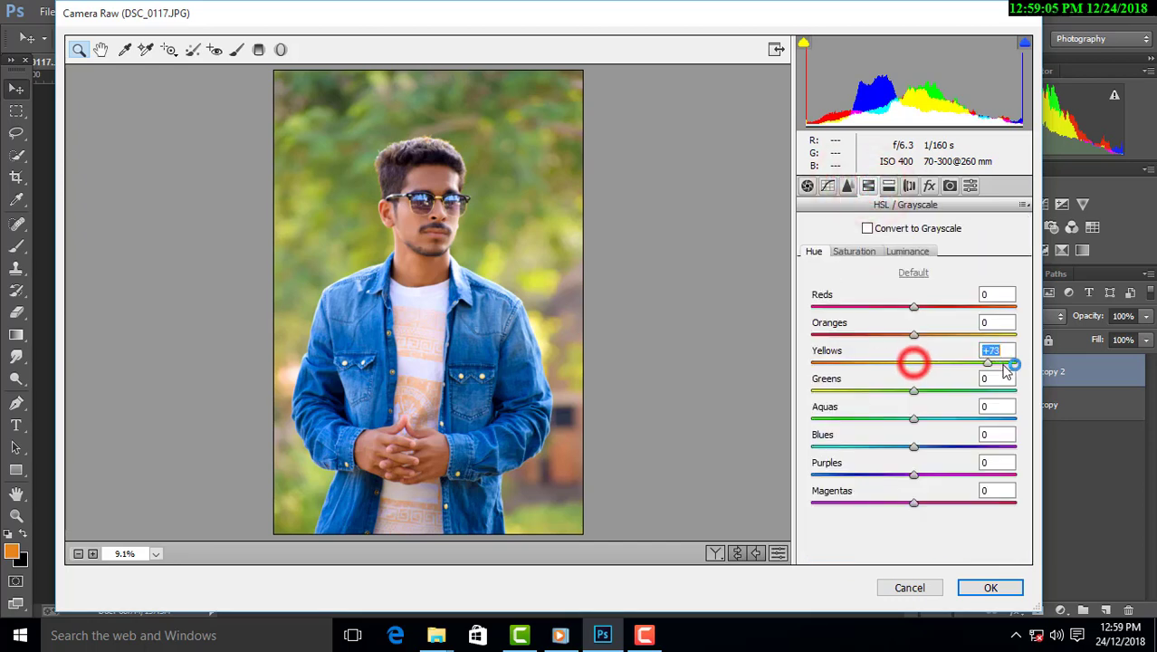
double_click(1009, 362)
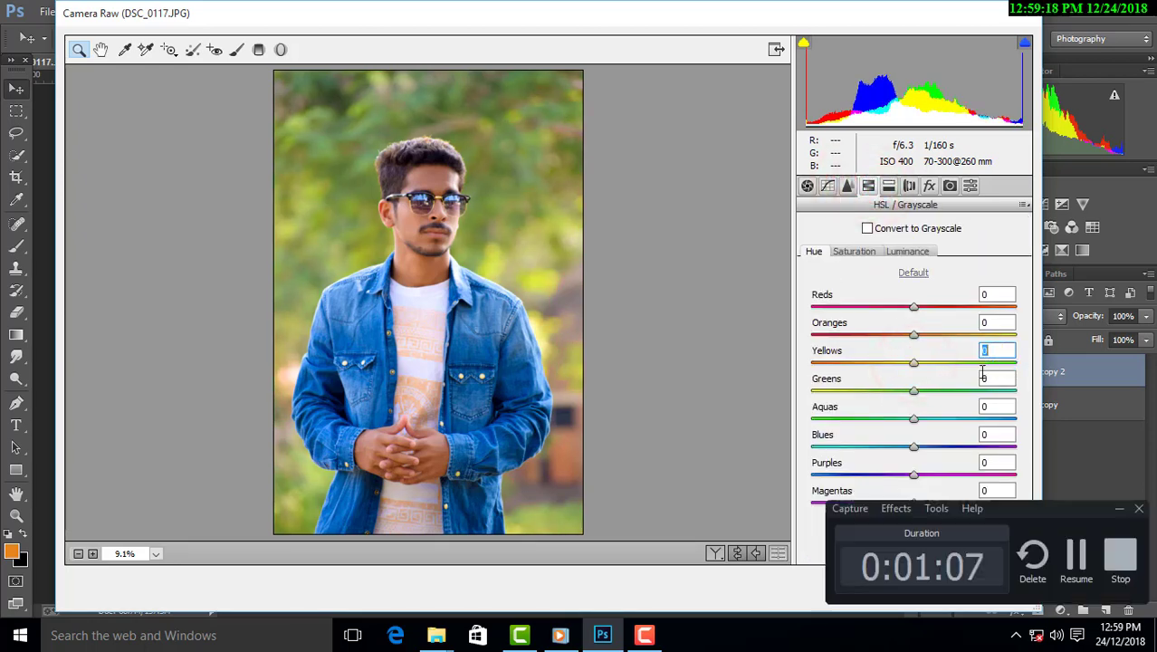
mouse_move(862, 370)
left_mouse_down()
mouse_move(905, 378)
mouse_move(825, 391)
left_mouse_up()
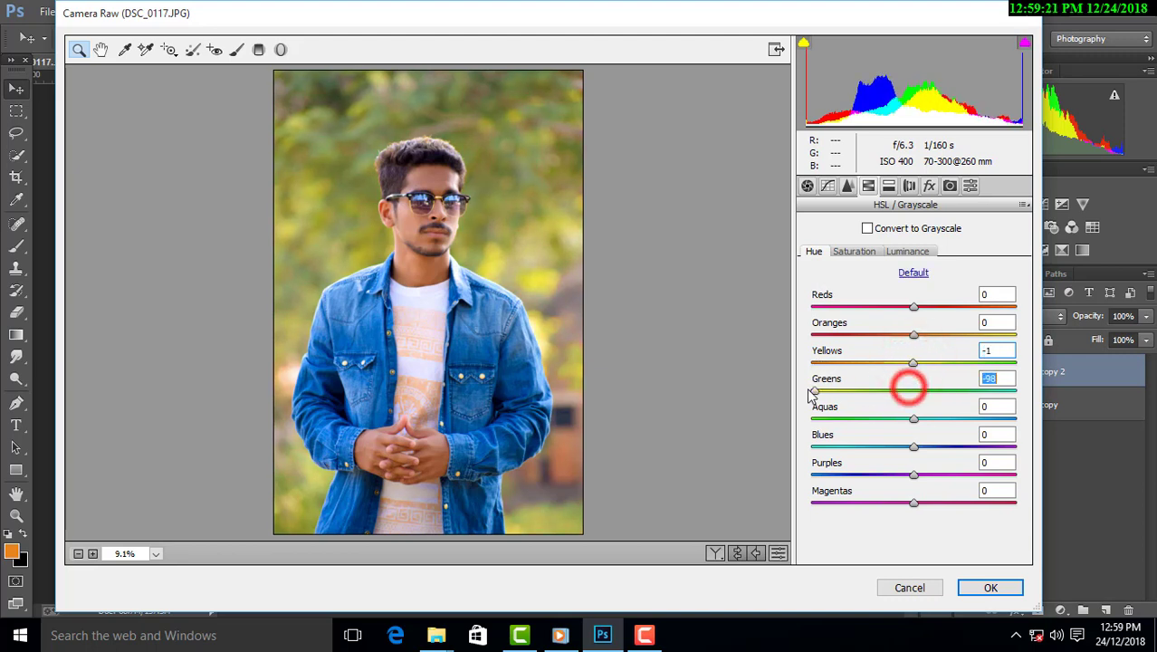
left_click(867, 249)
mouse_move(913, 362)
left_mouse_down()
mouse_move(865, 365)
mouse_move(946, 391)
left_mouse_up()
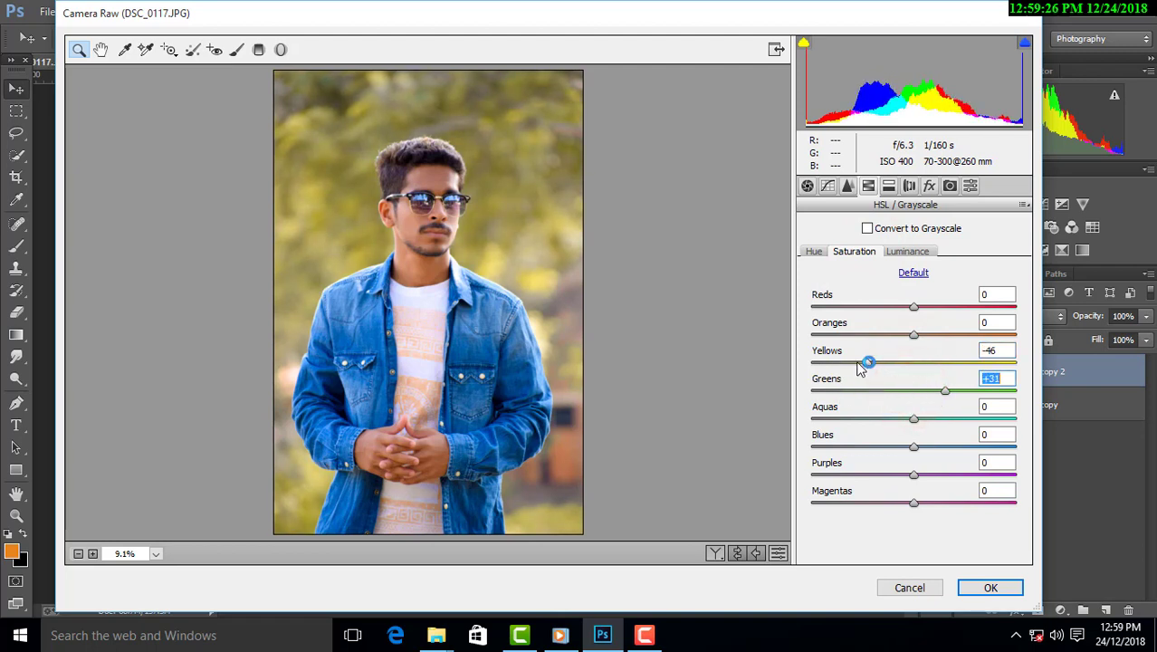
left_click_drag(860, 365, 852, 366)
mouse_move(910, 418)
left_mouse_down()
mouse_move(877, 419)
mouse_move(911, 450)
left_mouse_up()
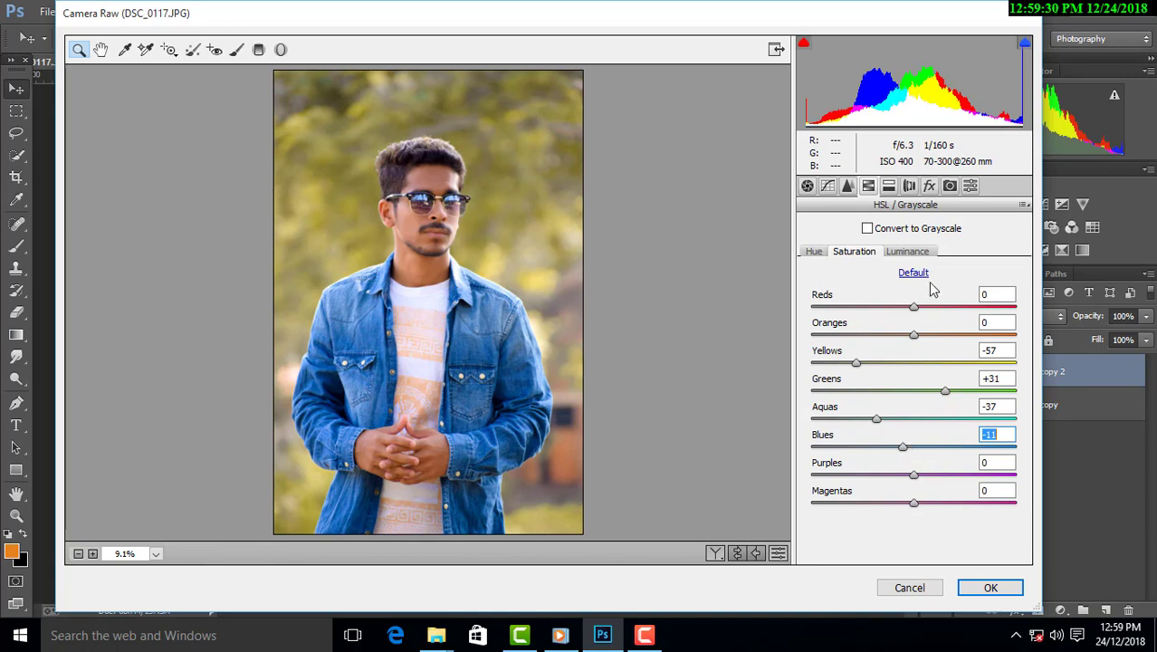
Brighten the blues and yellows luminance and add a -18 edge vignette.
left_click(908, 252)
mouse_move(914, 447)
left_mouse_down()
mouse_move(928, 419)
mouse_move(922, 390)
mouse_move(947, 364)
mouse_move(911, 375)
left_mouse_up()
left_click_drag(915, 335, 931, 336)
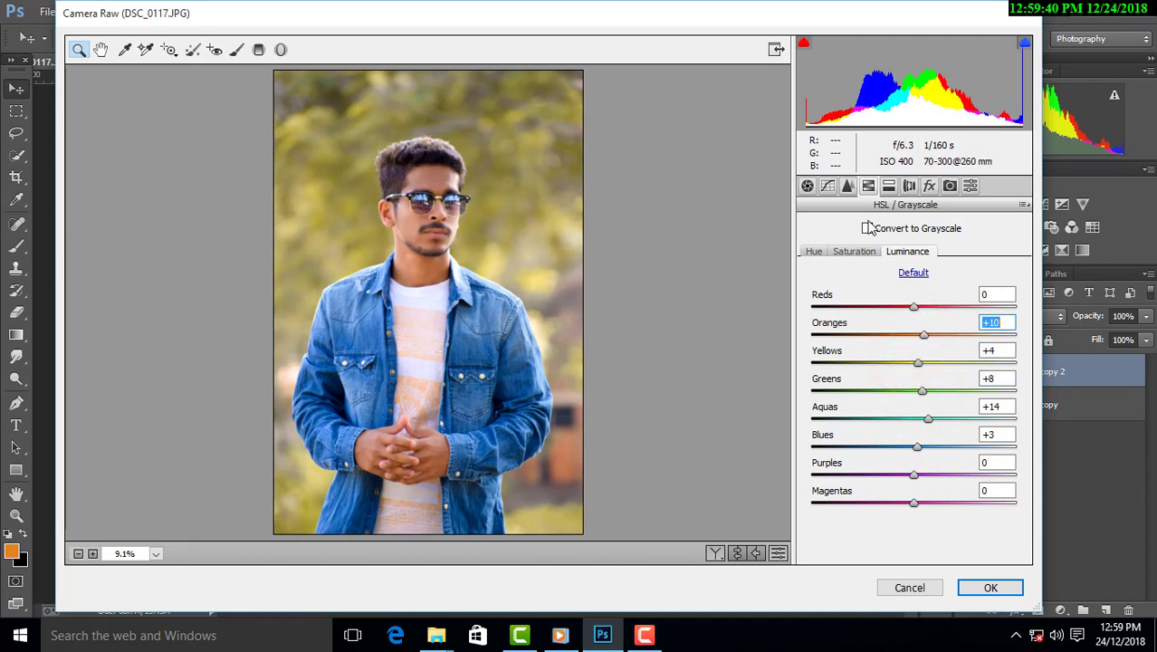
left_click(929, 186)
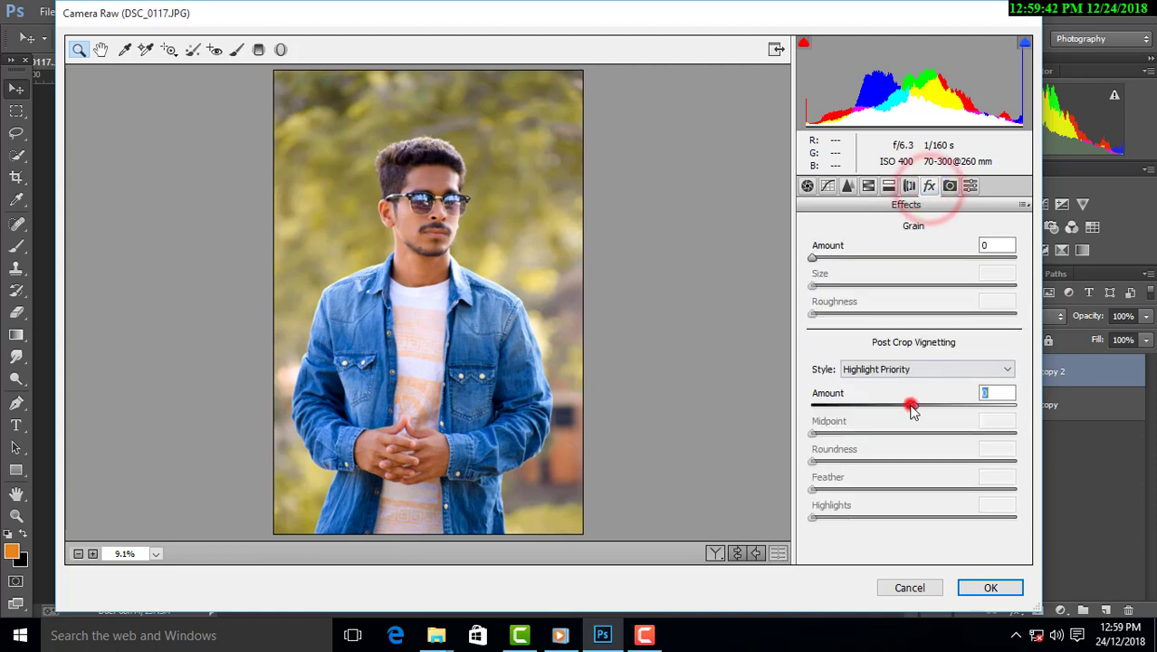
left_click_drag(914, 405, 891, 416)
Raise the Yellows saturation and fine-tune the Yellows hue around -3.
left_click(871, 188)
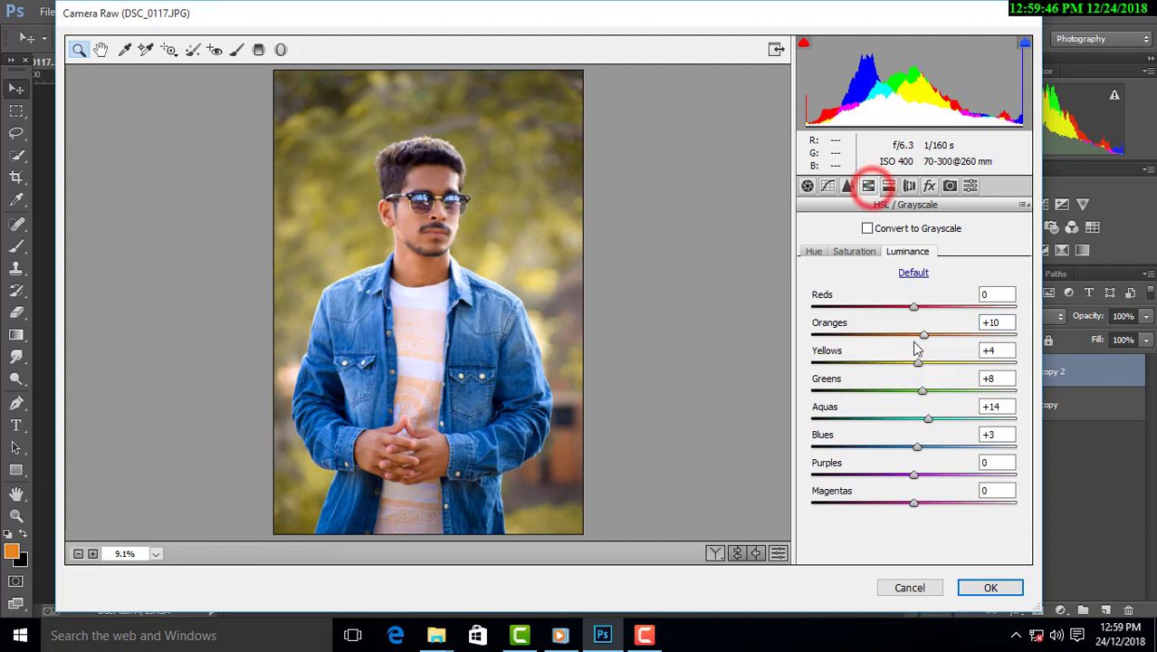
left_click(854, 251)
left_click(887, 363)
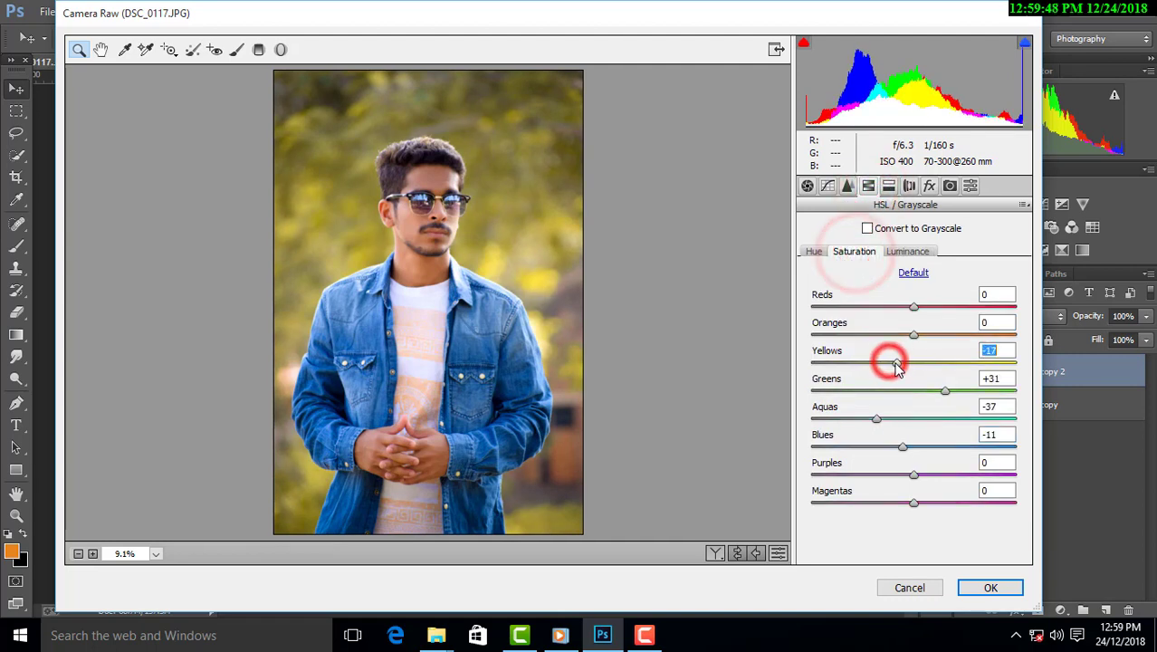
left_click(815, 251)
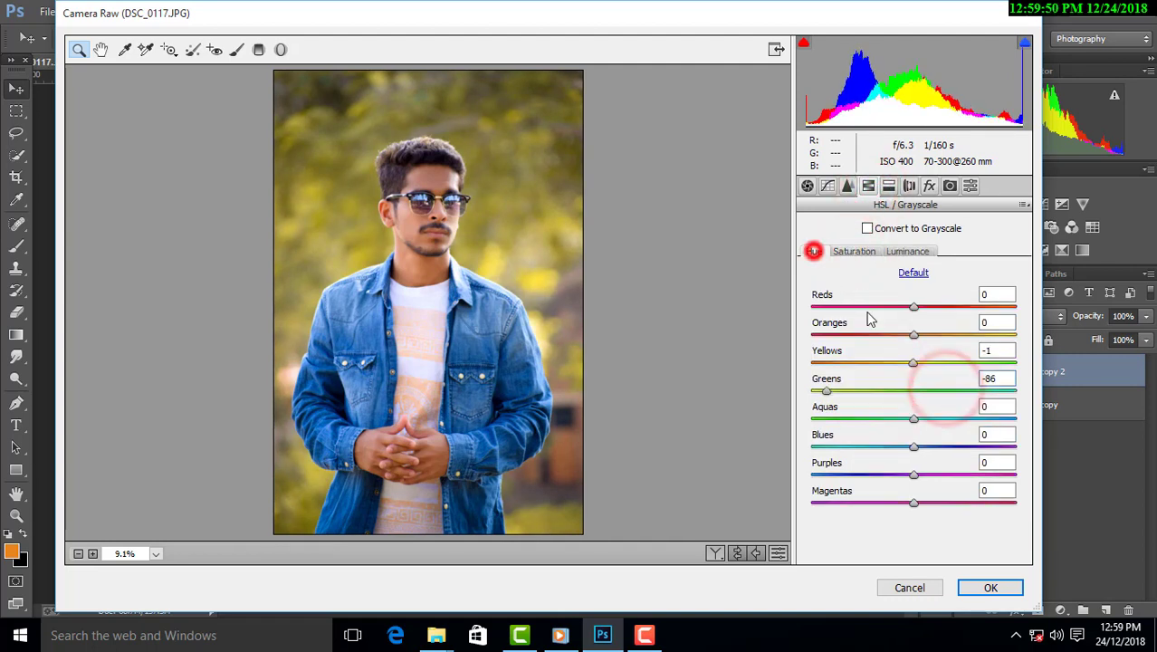
left_click(911, 363)
left_click_drag(911, 371, 927, 371)
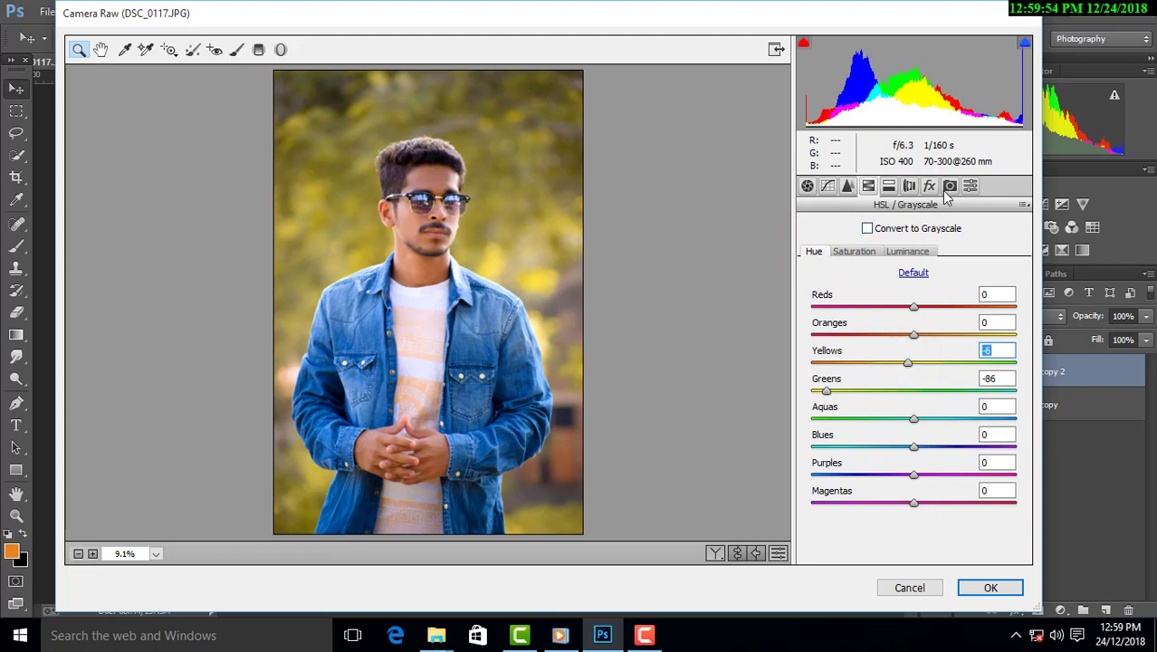
left_click(929, 186)
Shift the Green Primary hue, set Blacks -33 and Clarity +4, and apply the Camera Raw grade.
left_click(891, 426)
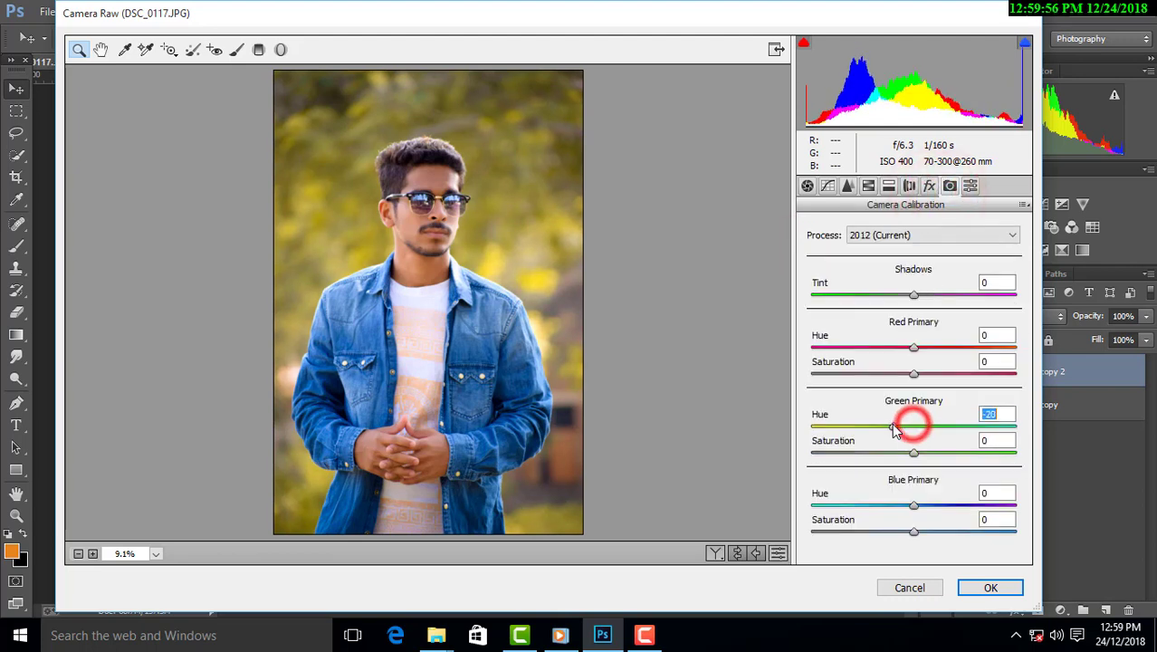
mouse_move(892, 423)
left_mouse_down()
mouse_move(957, 427)
mouse_move(902, 437)
mouse_move(914, 453)
mouse_move(962, 459)
mouse_move(909, 462)
left_mouse_up()
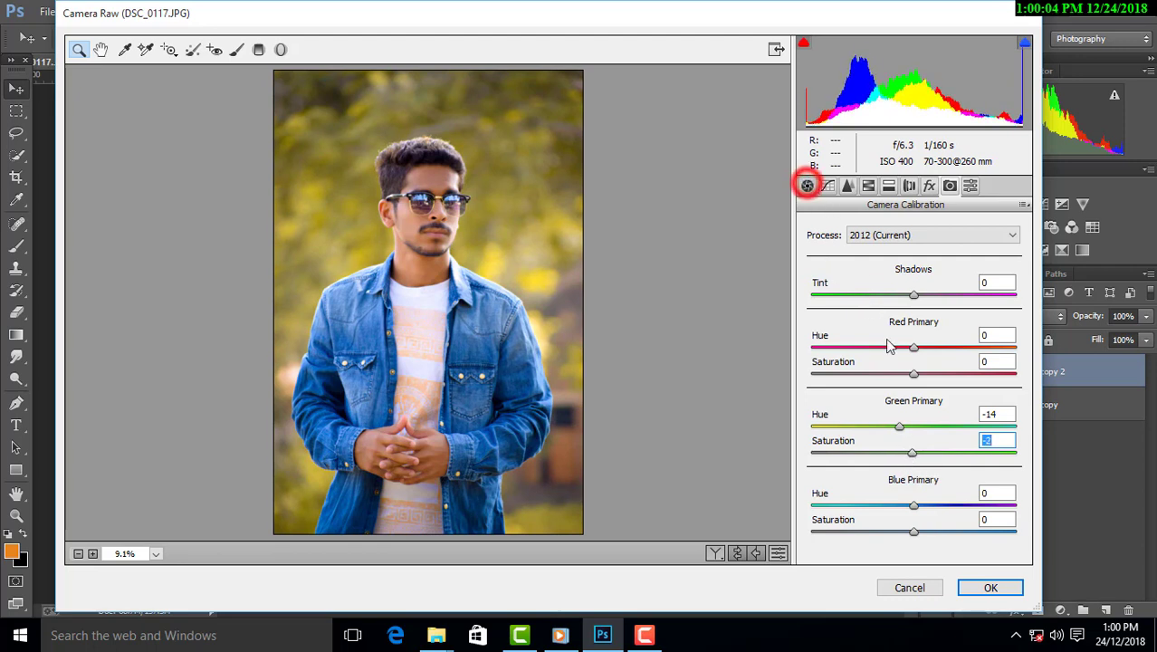
left_click(806, 184)
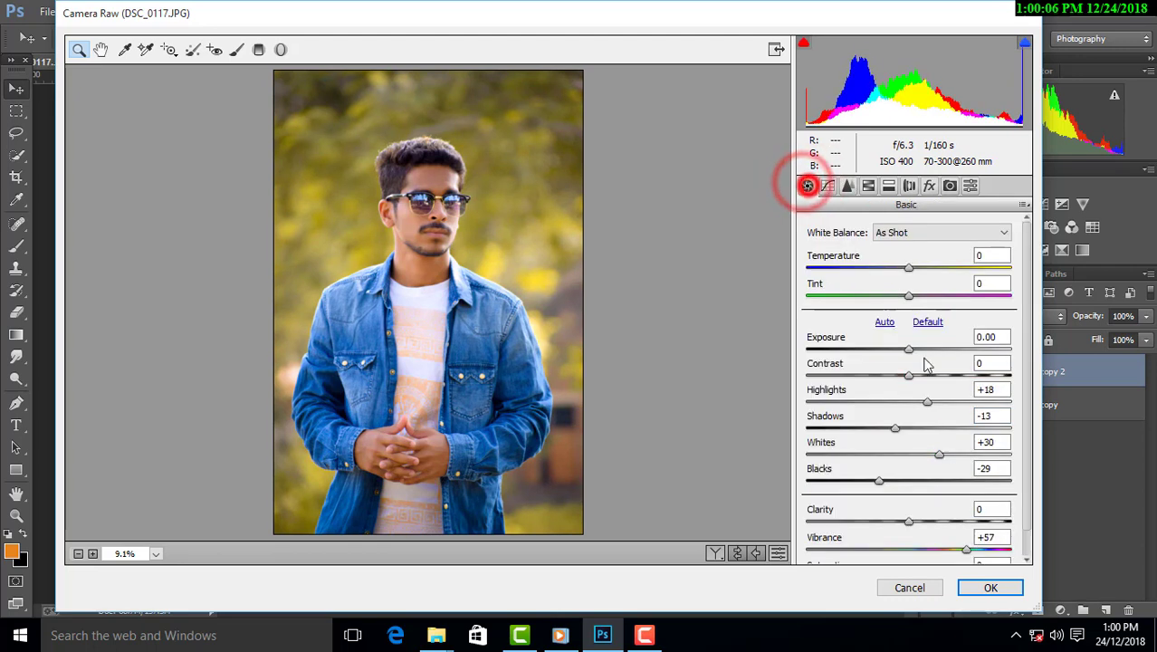
left_click_drag(879, 481, 876, 480)
left_click(915, 521)
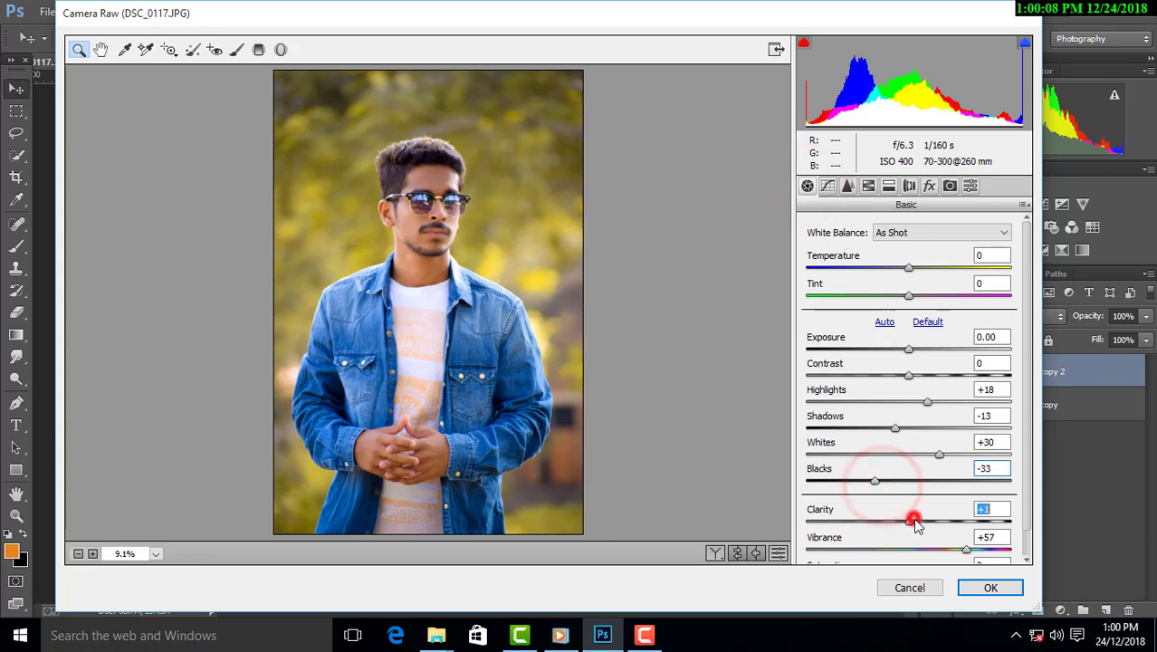
left_click_drag(915, 522, 917, 521)
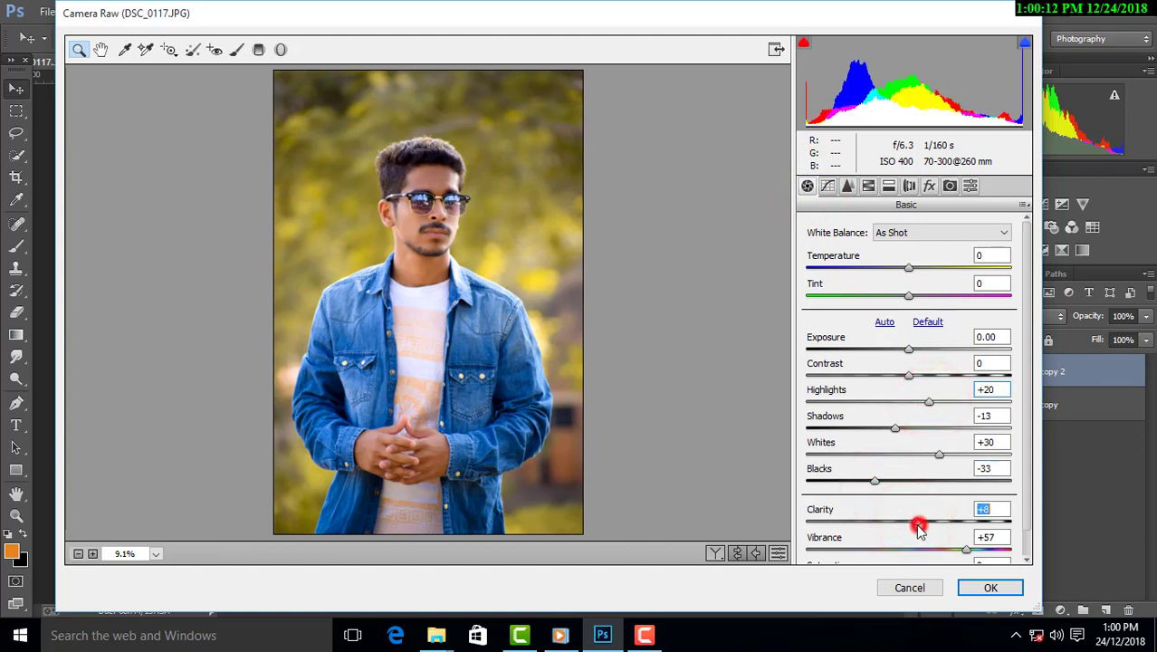
left_click_drag(917, 521, 912, 521)
left_click(991, 590)
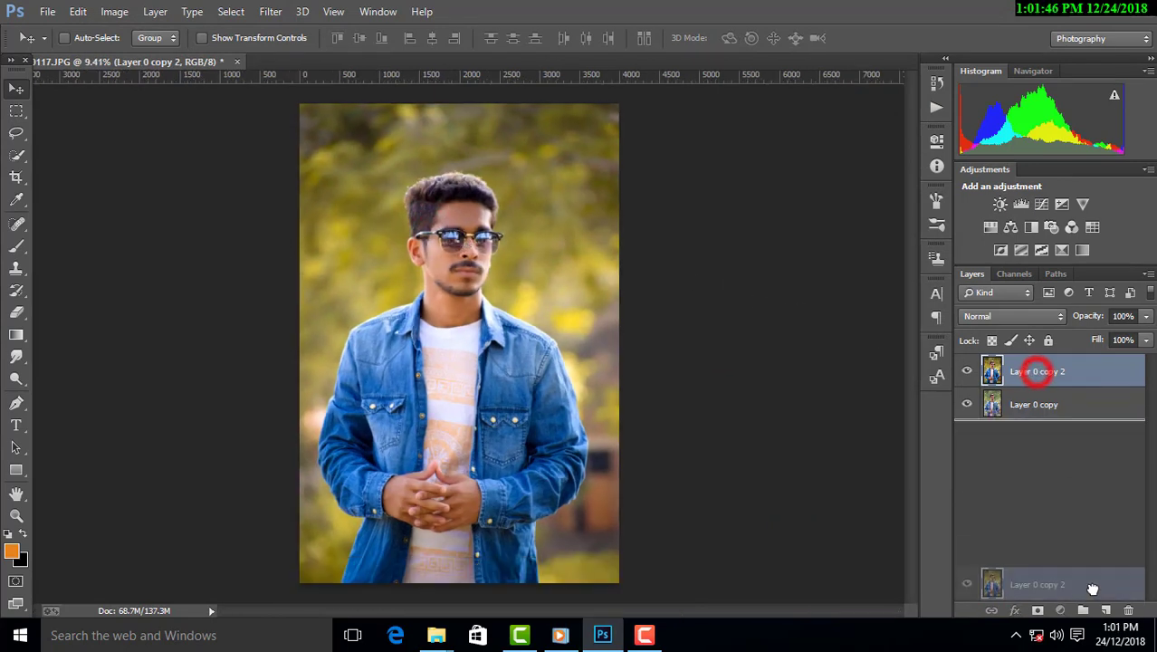
Duplicate the graded layer as Layer 0 copy 3 and open Camera Raw on it.
left_click_drag(1035, 376, 1105, 610)
left_click(271, 11)
left_click(315, 109)
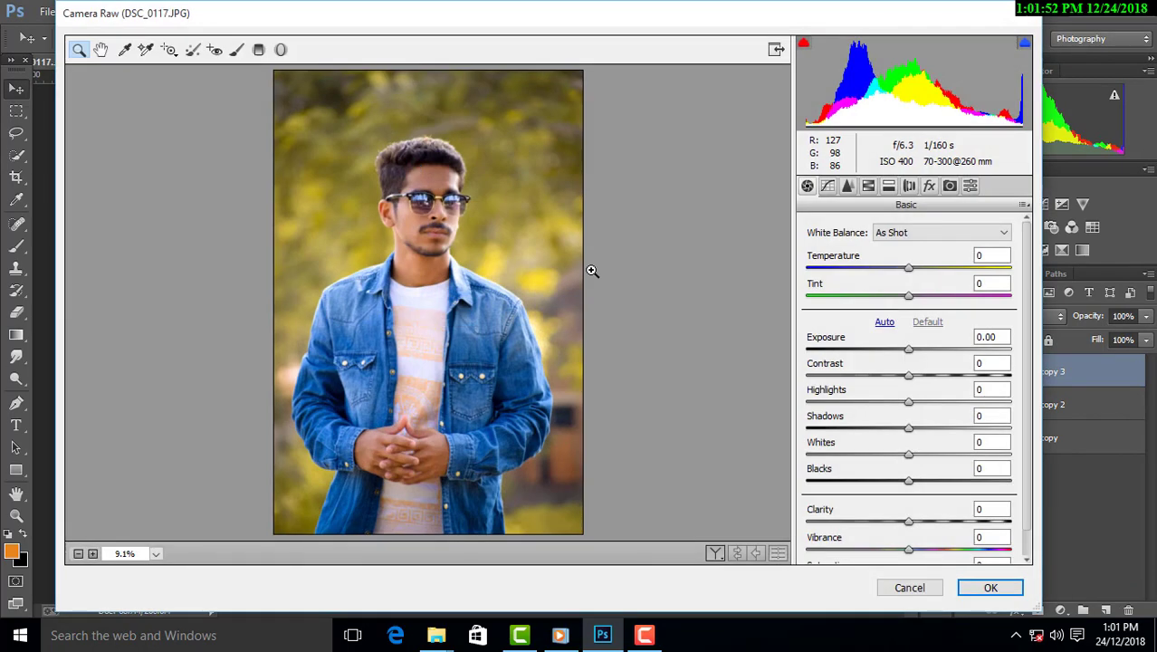
Convert to grayscale with Greens -34, Aquas -27, Blues +28 and Temperature -8.
left_click(868, 187)
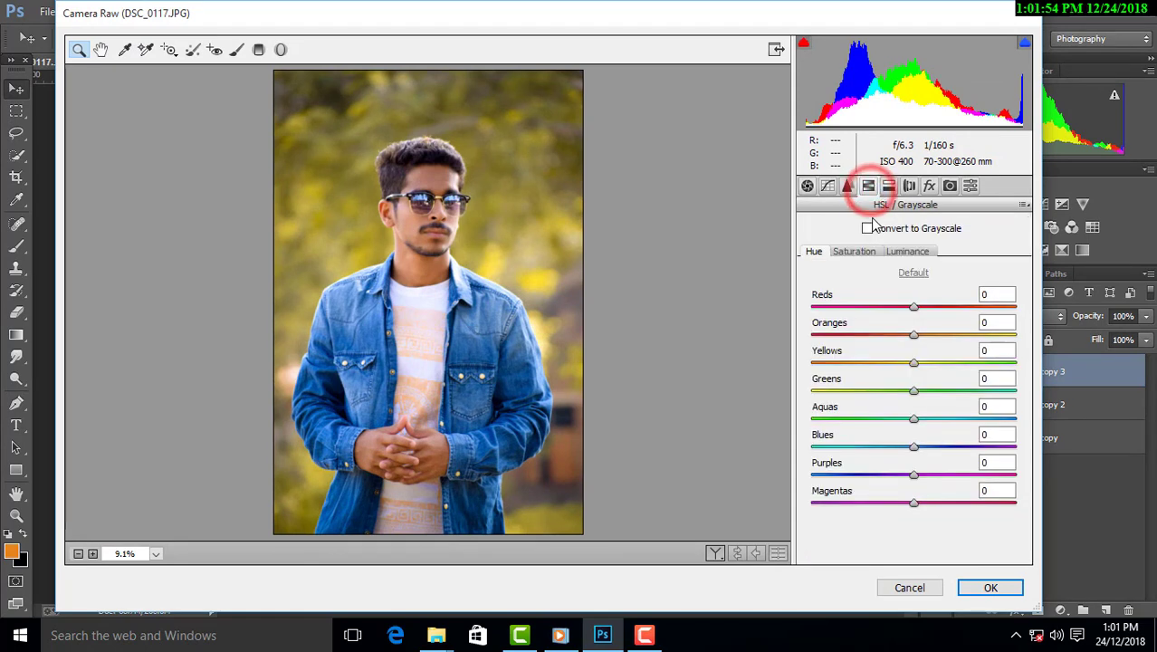
left_click(867, 228)
mouse_move(909, 334)
left_mouse_down()
mouse_move(908, 363)
mouse_move(859, 399)
mouse_move(943, 446)
left_mouse_up()
left_click_drag(864, 391, 879, 390)
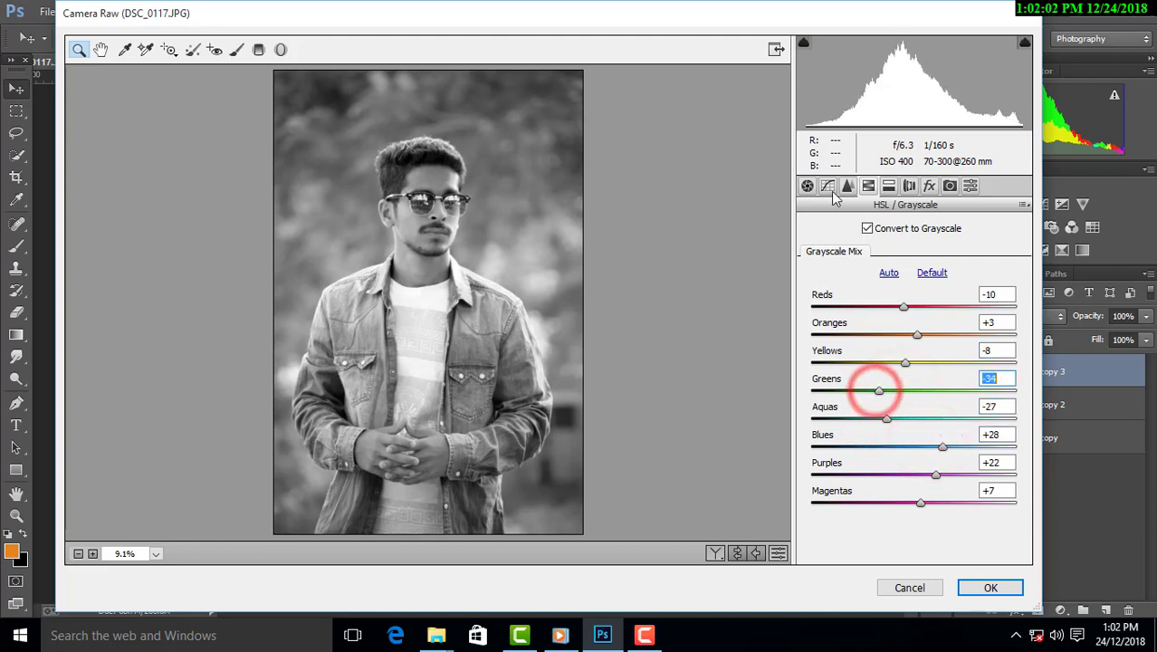
left_click(807, 186)
left_click_drag(908, 269, 903, 271)
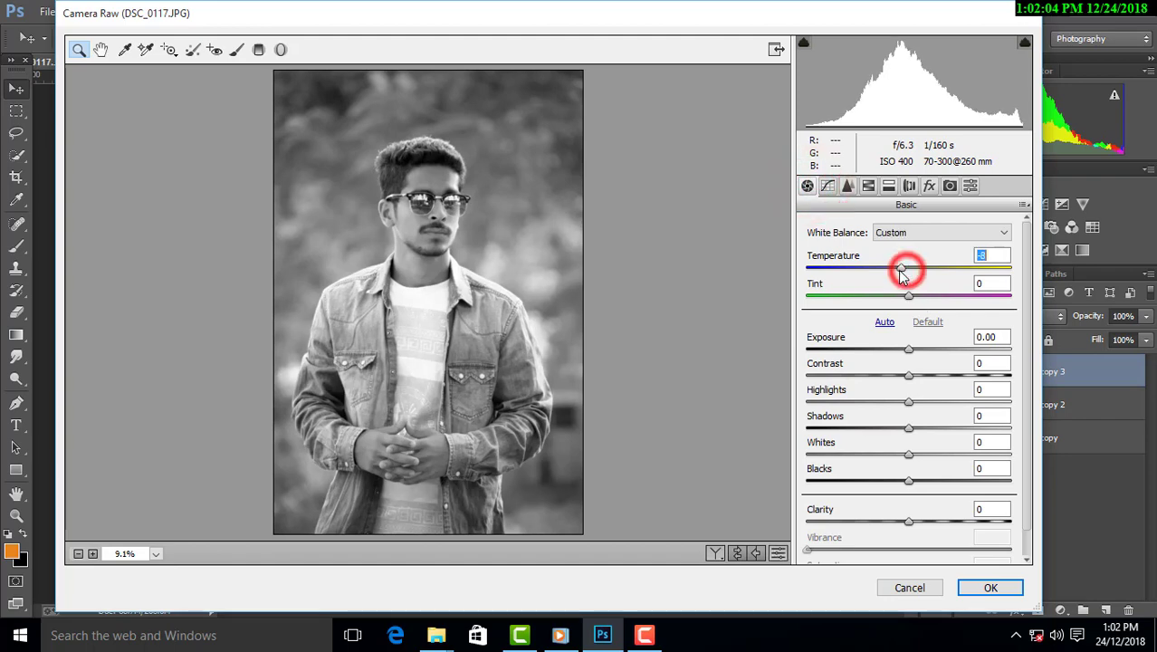
Apply the grayscale grade, re-cool it to Temperature -7, and add empty Layer 1 on top.
left_click(1005, 590)
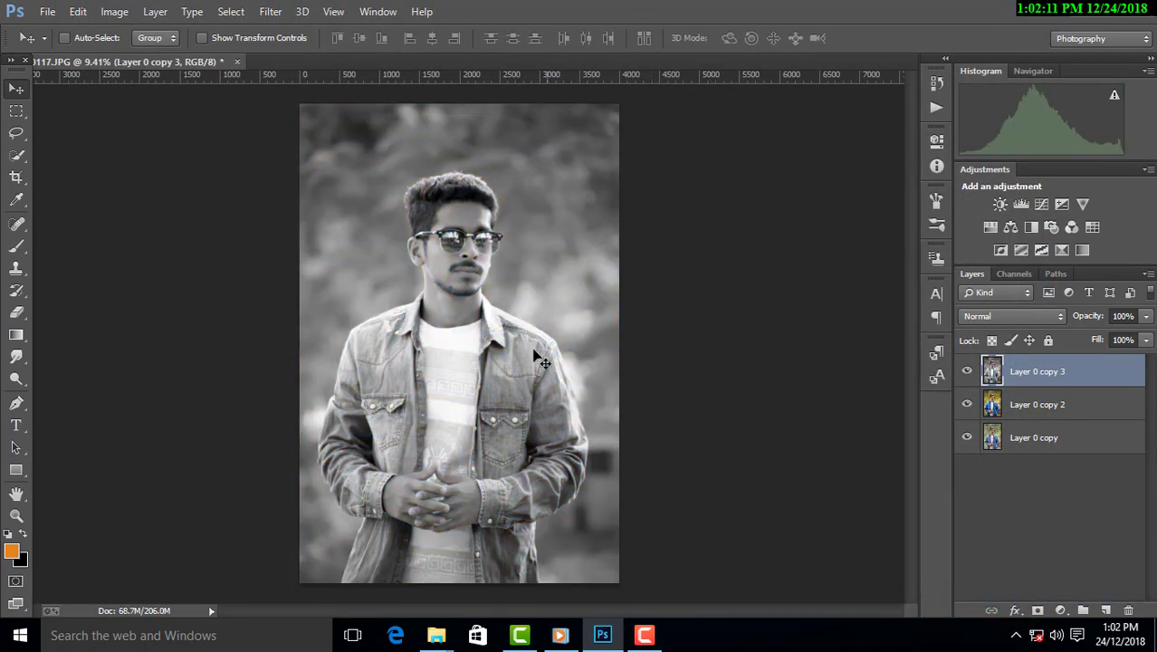
left_click(270, 11)
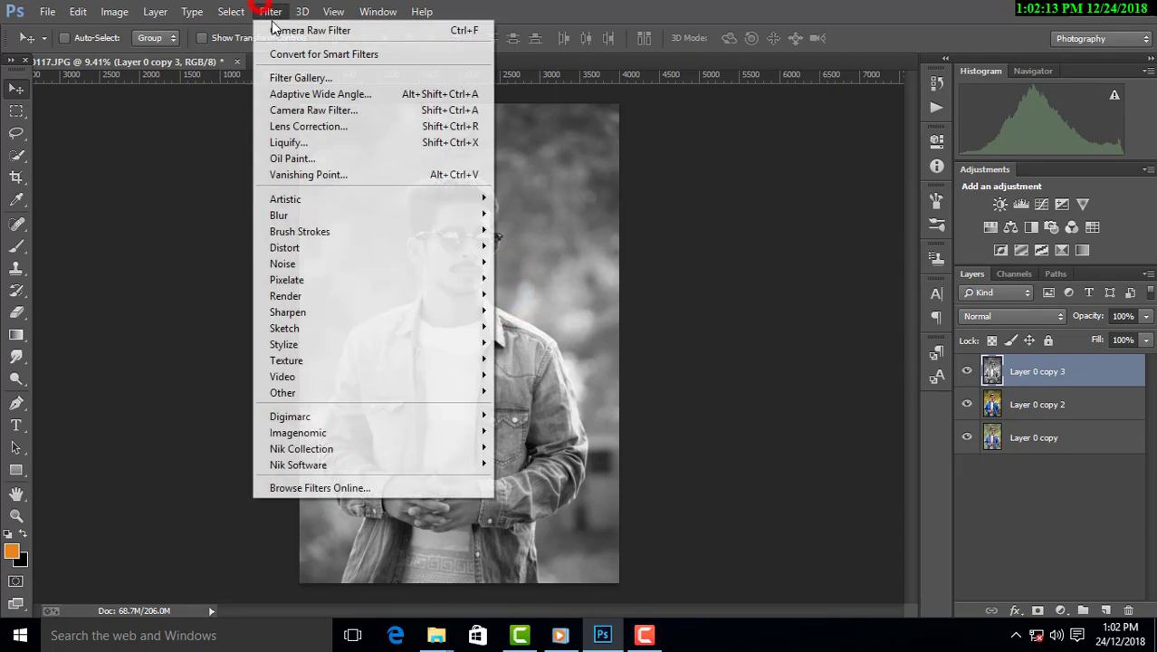
left_click(316, 110)
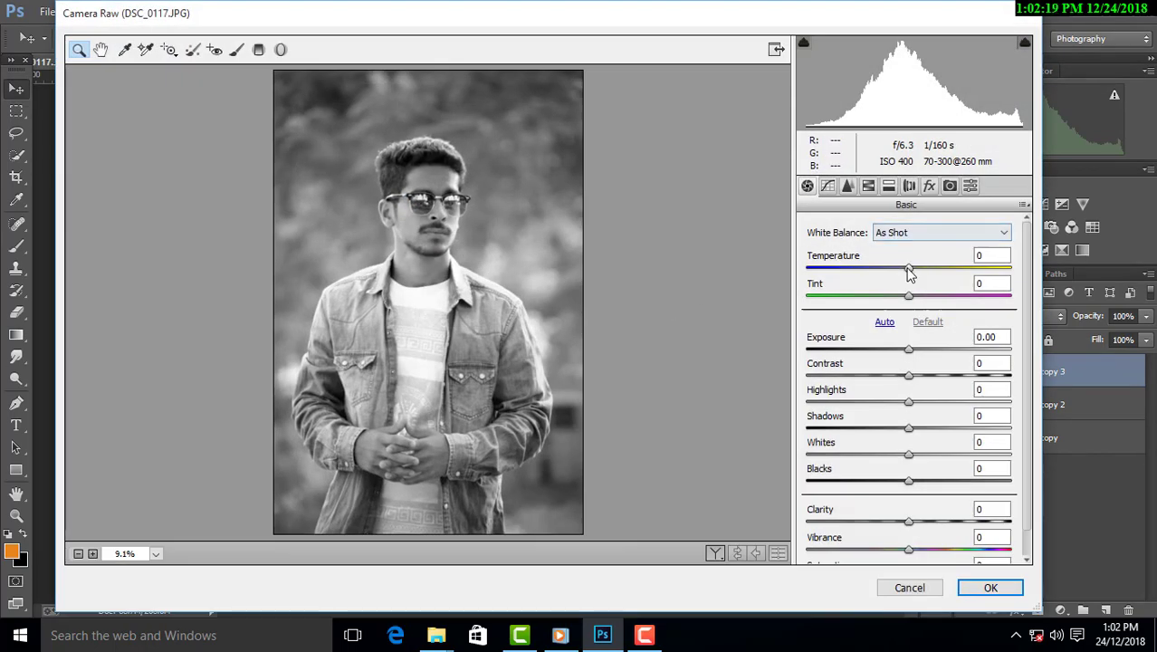
left_click_drag(908, 269, 902, 273)
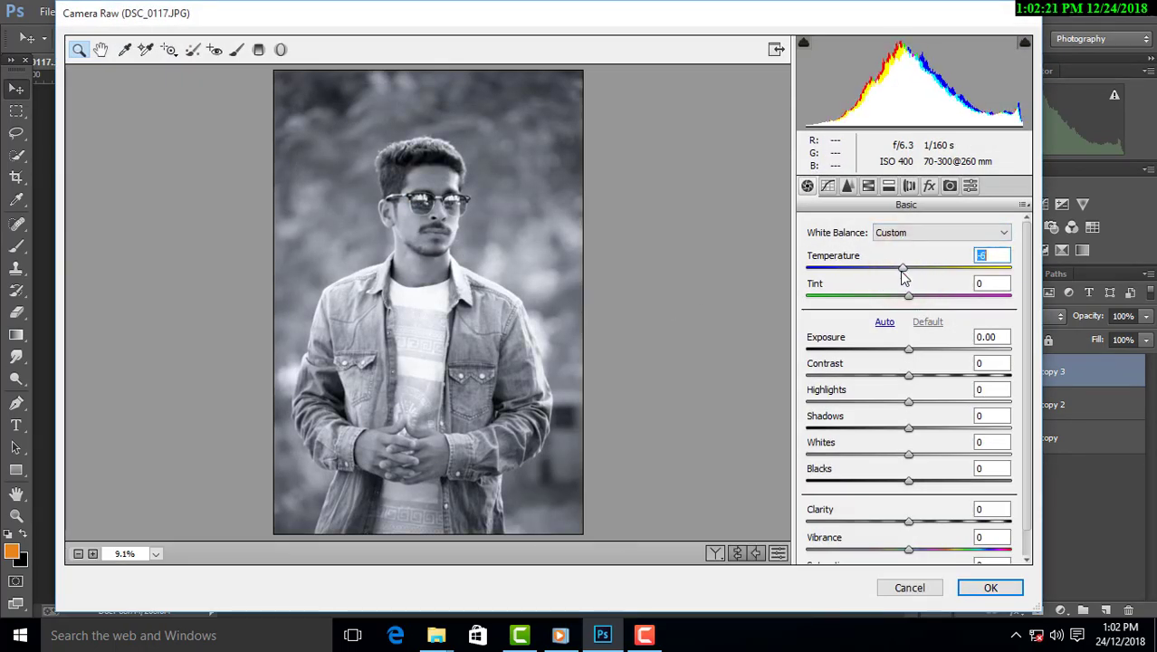
left_click(990, 587)
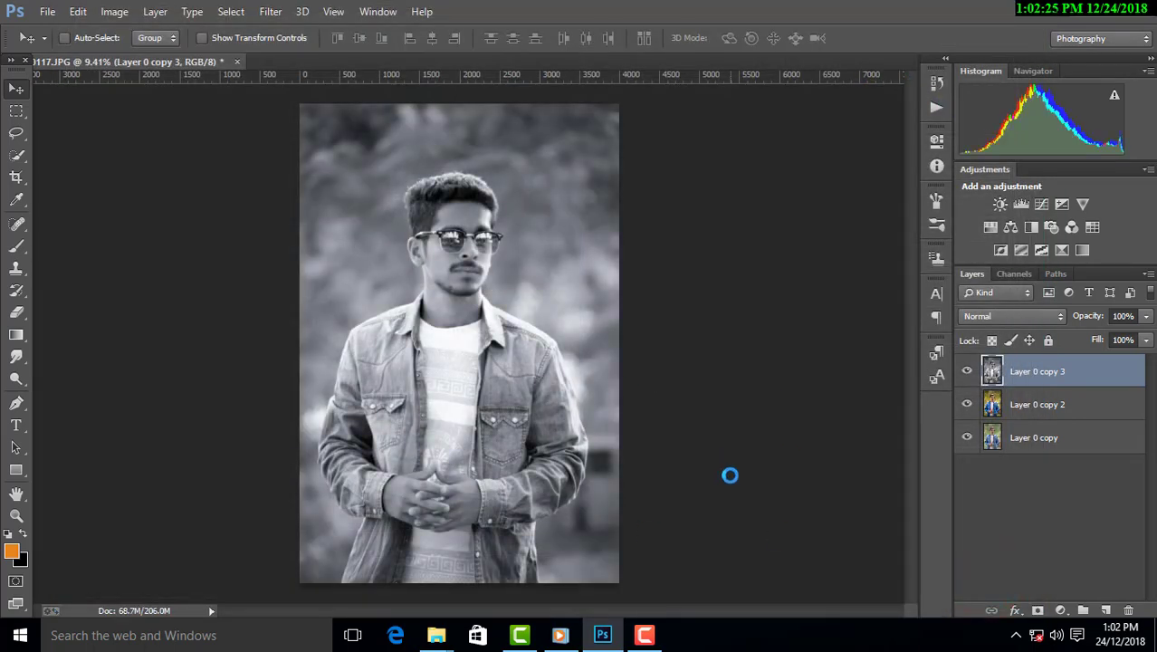
left_click(1106, 611)
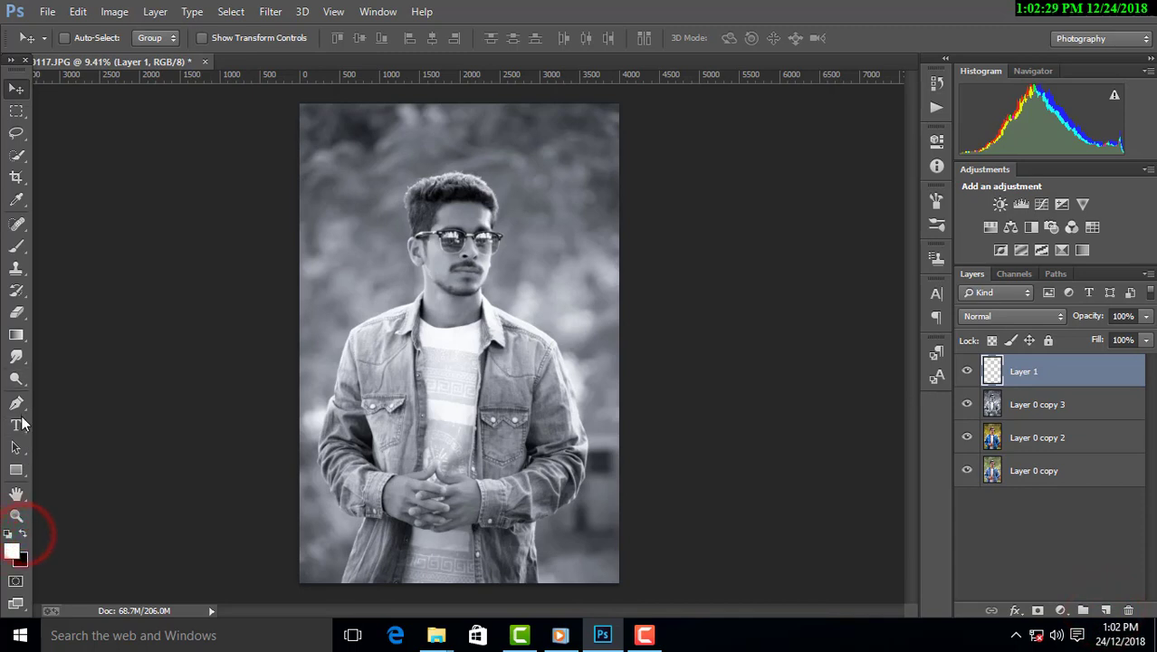
Draw an unfilled rectangle about 1763 × 2677 px over the man's head and chest.
left_click(16, 470)
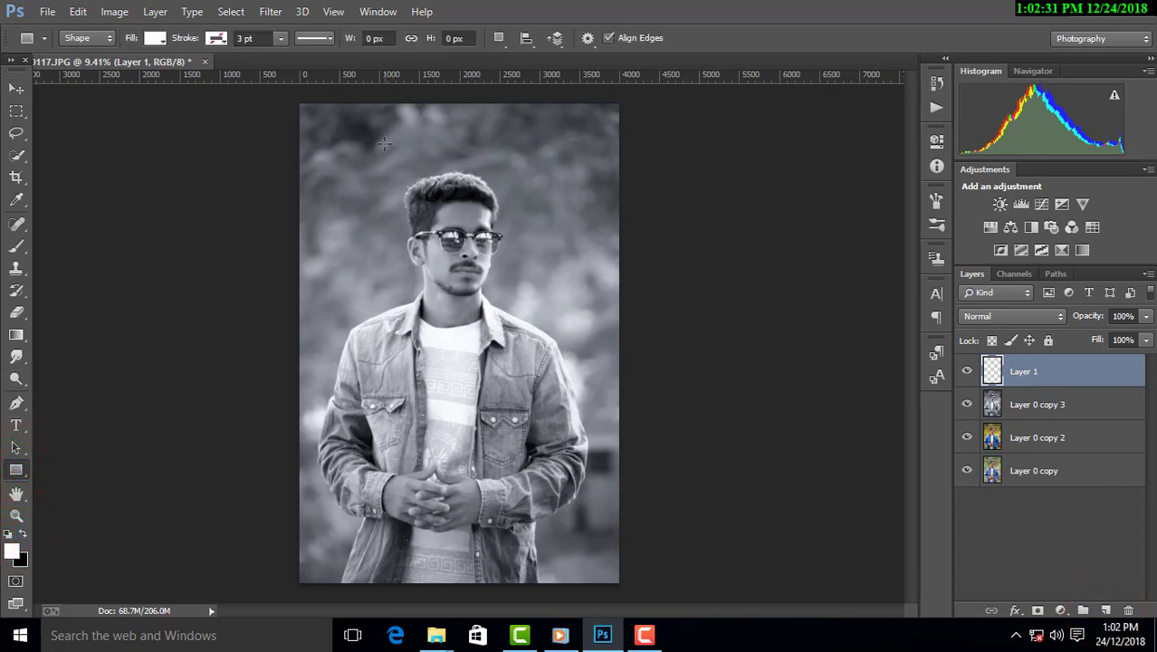
left_click_drag(384, 142, 517, 354)
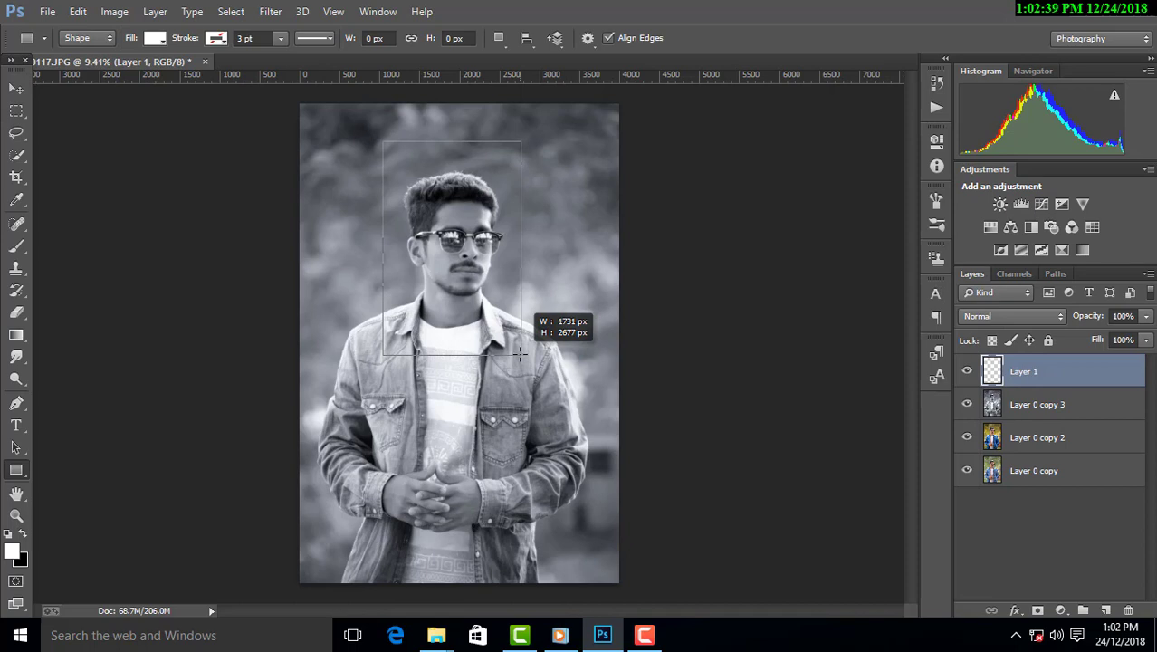
left_click_drag(522, 354, 524, 354)
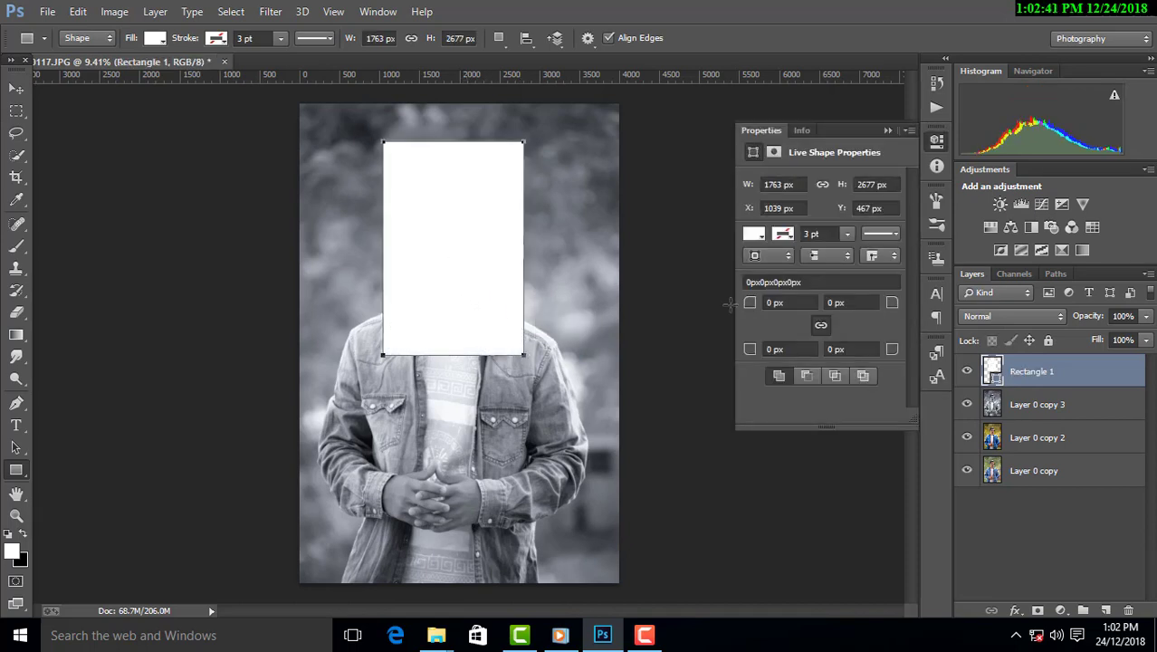
left_click(753, 234)
left_click(765, 266)
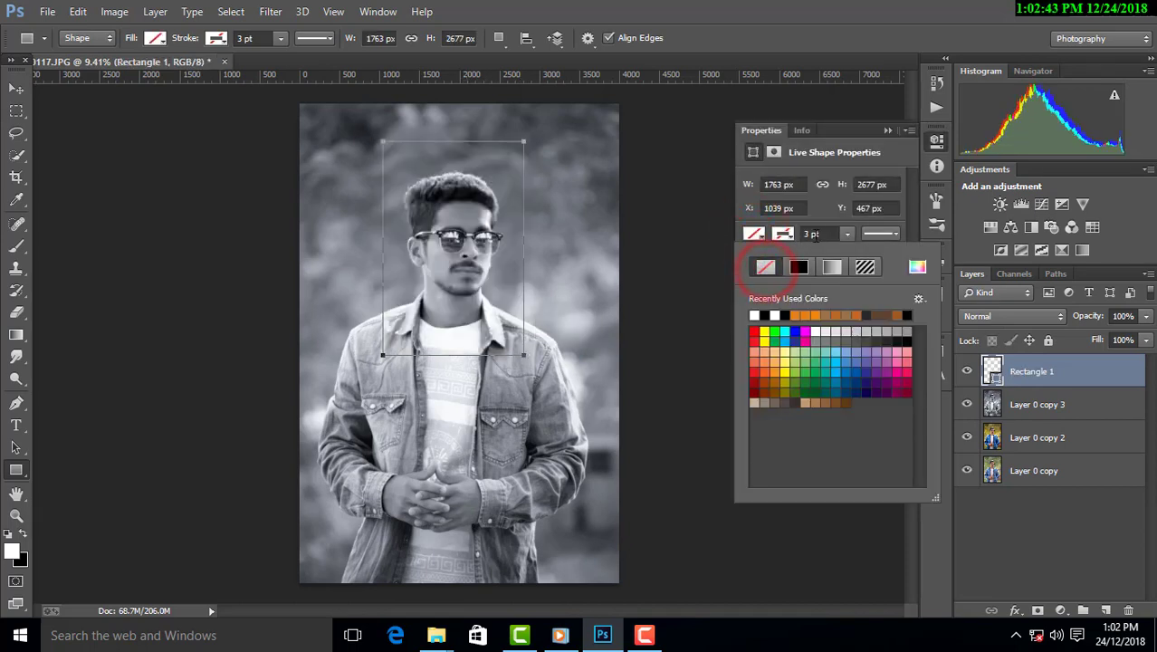
Give the rectangle a white 11.36 pt outline.
left_click(849, 235)
left_click_drag(849, 256, 844, 257)
left_click(783, 234)
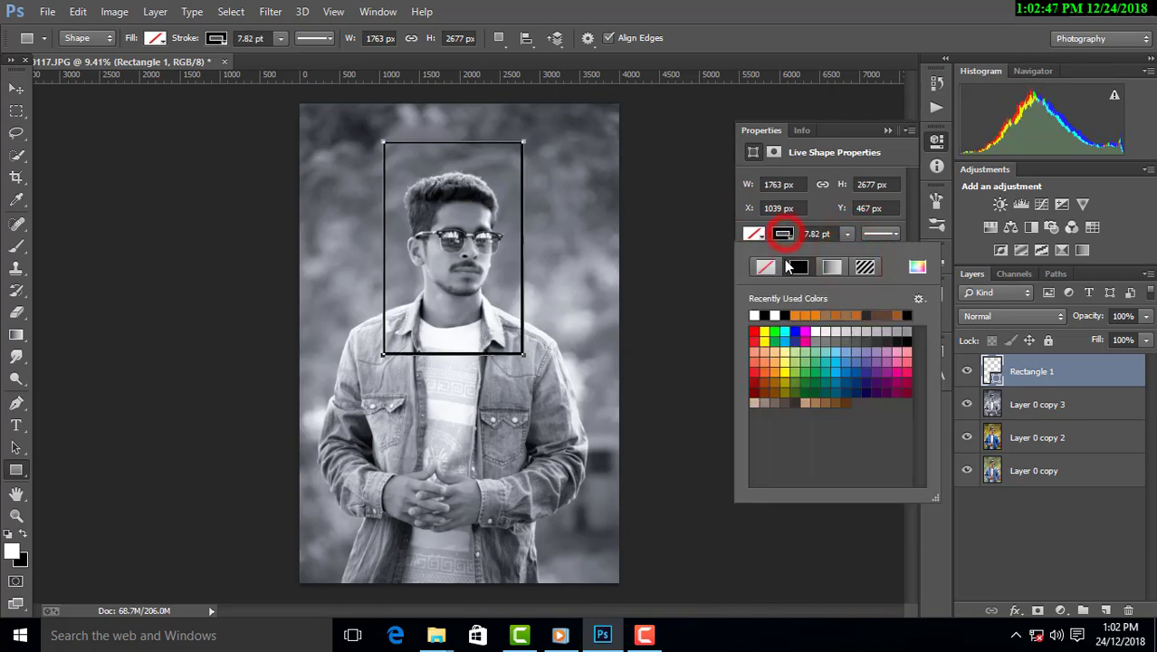
left_click(758, 314)
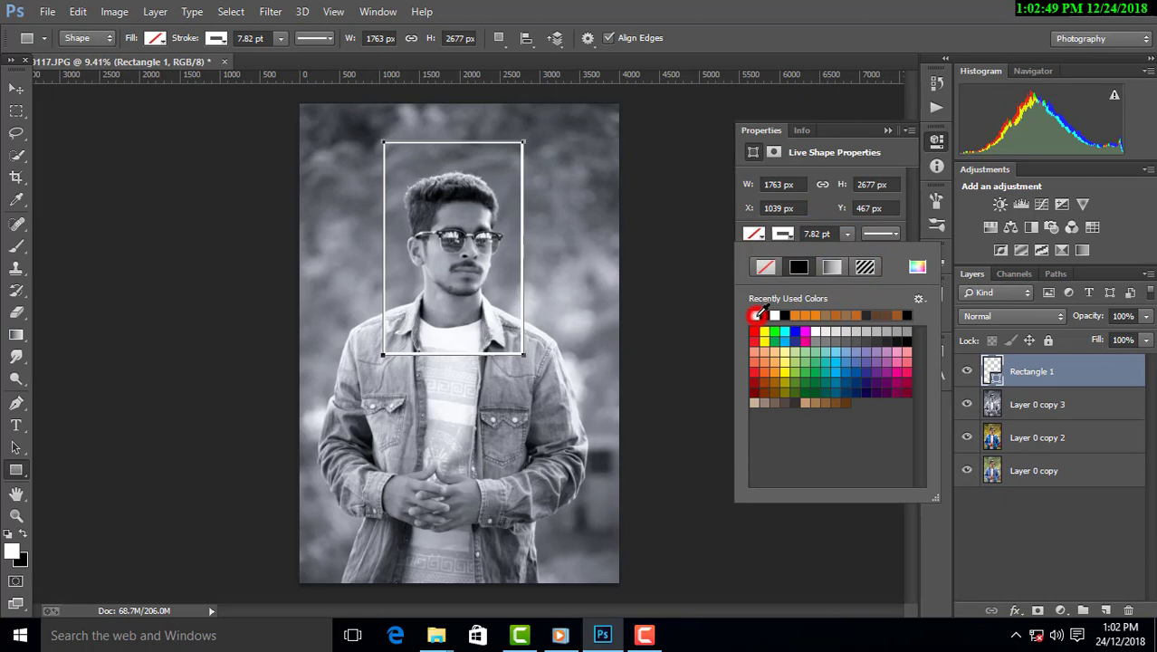
left_click(821, 218)
left_click(844, 235)
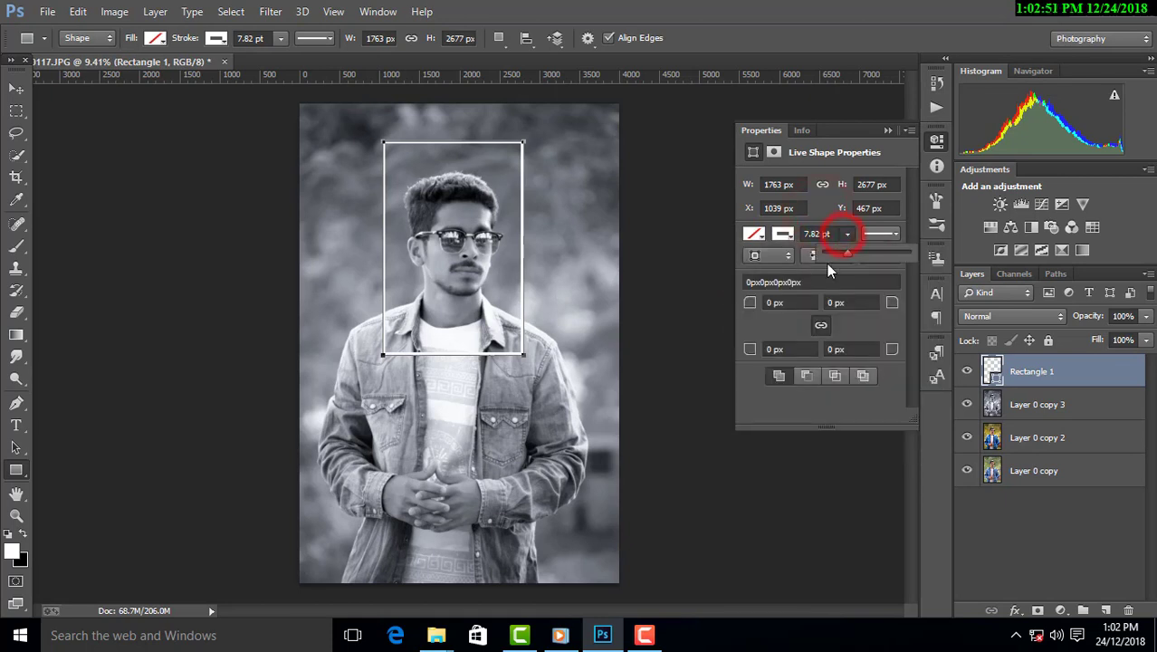
left_click_drag(849, 254, 852, 255)
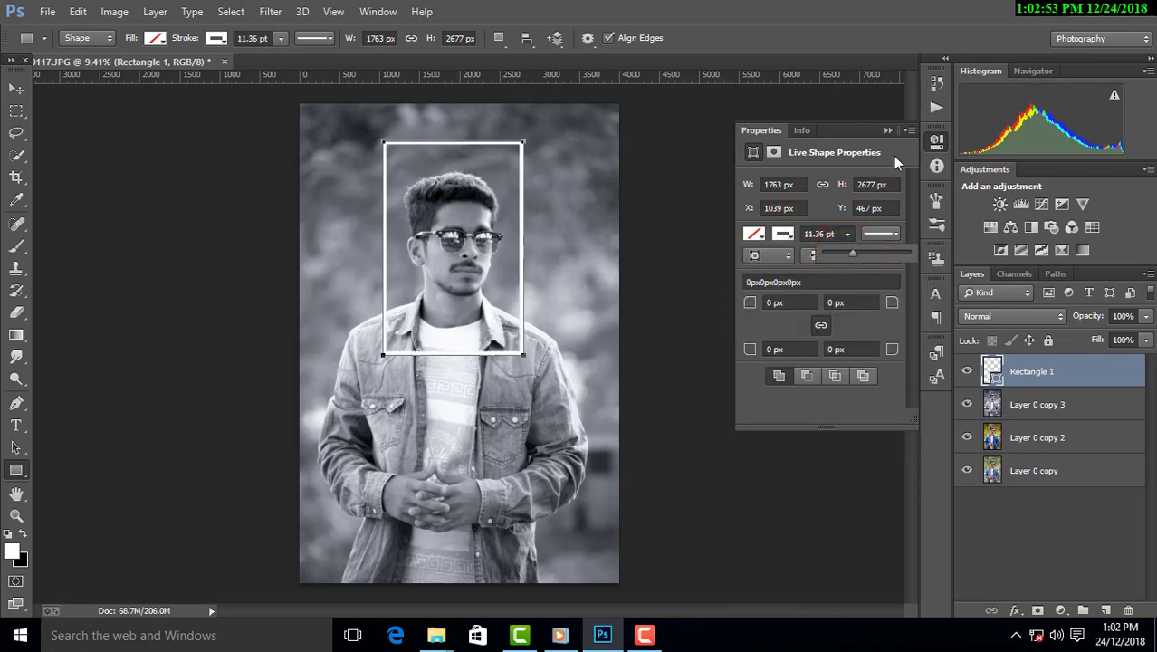
left_click(888, 130)
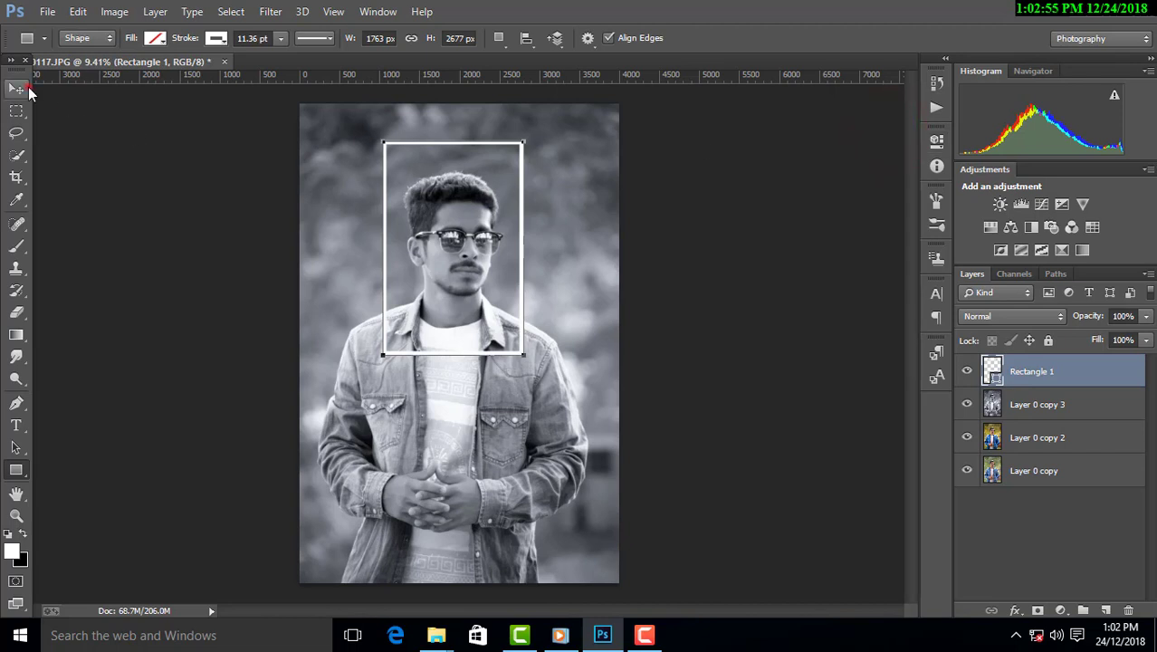
left_click(27, 89)
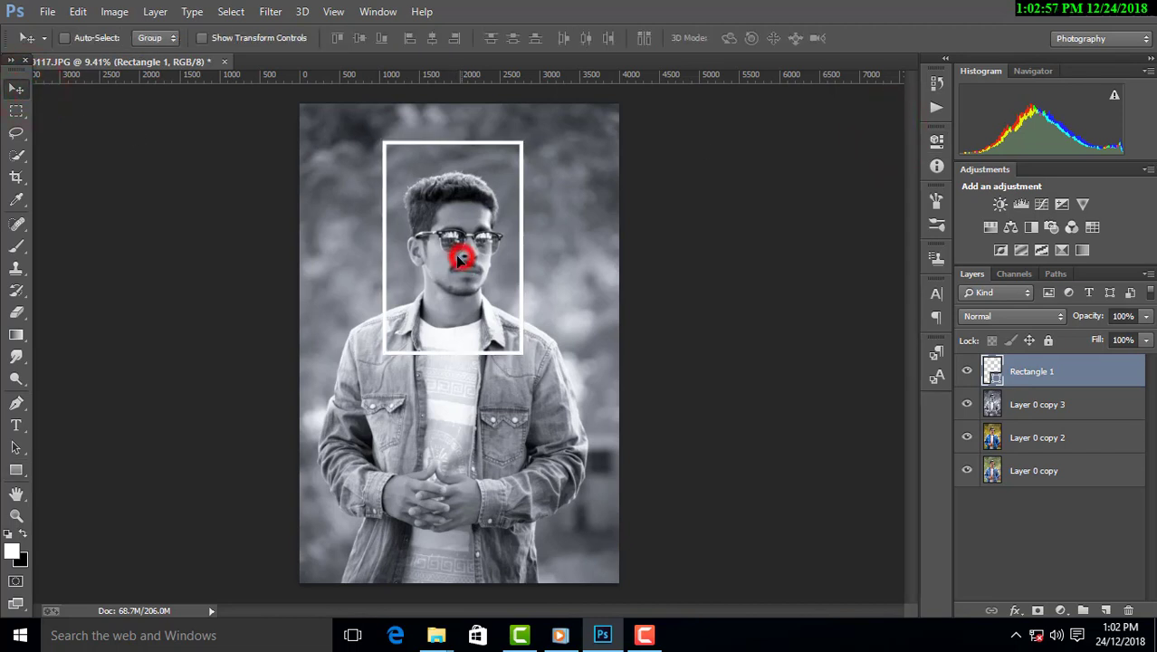
Reposition the white frame and scale it up about 3.5% around the head and chest.
left_click_drag(461, 255, 456, 255)
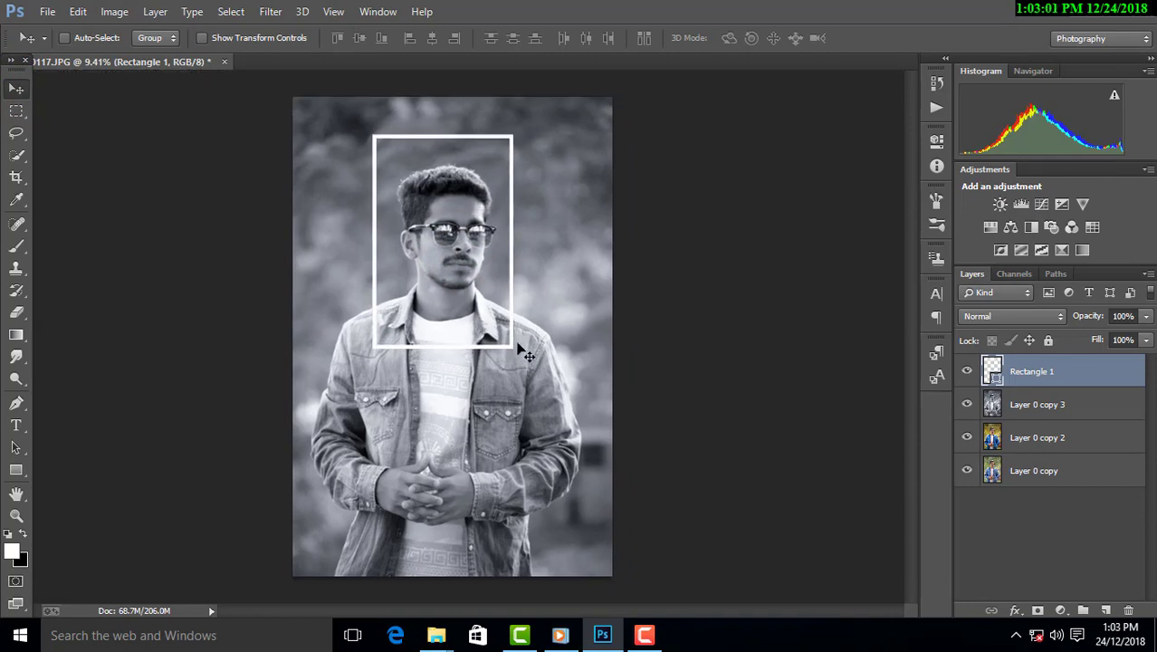
key("ctrl+t")
left_click_drag(513, 348, 515, 353)
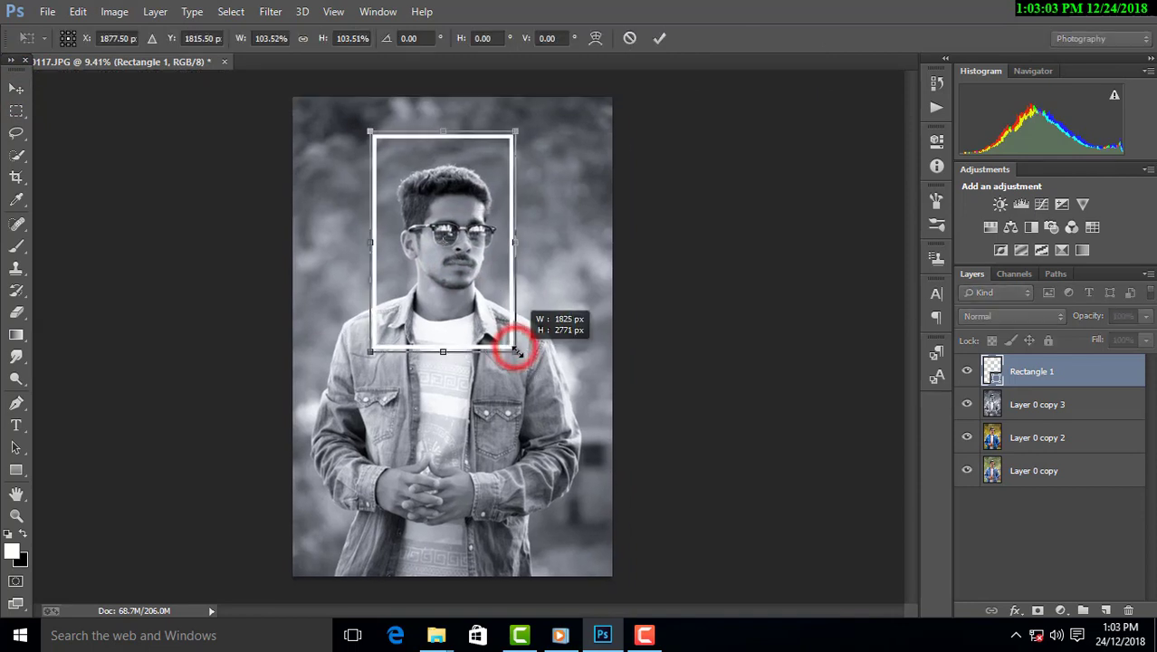
key("Return")
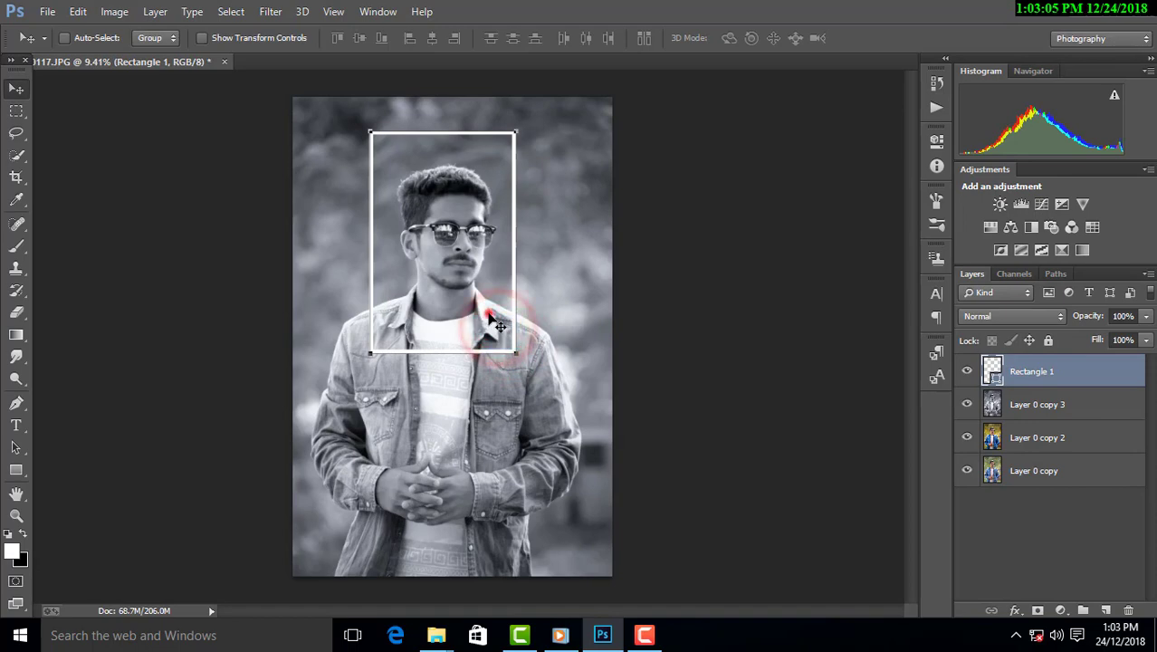
left_click_drag(491, 328, 488, 312)
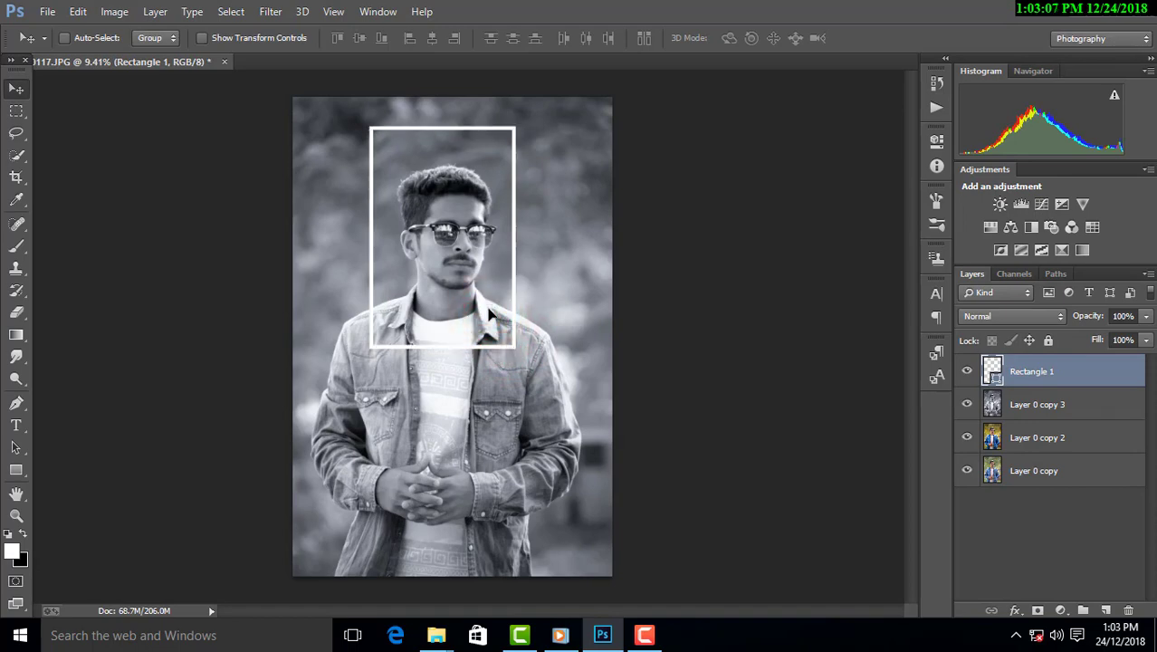
Rasterize the Rectangle 1 frame layer into pixels.
right_click(1047, 377)
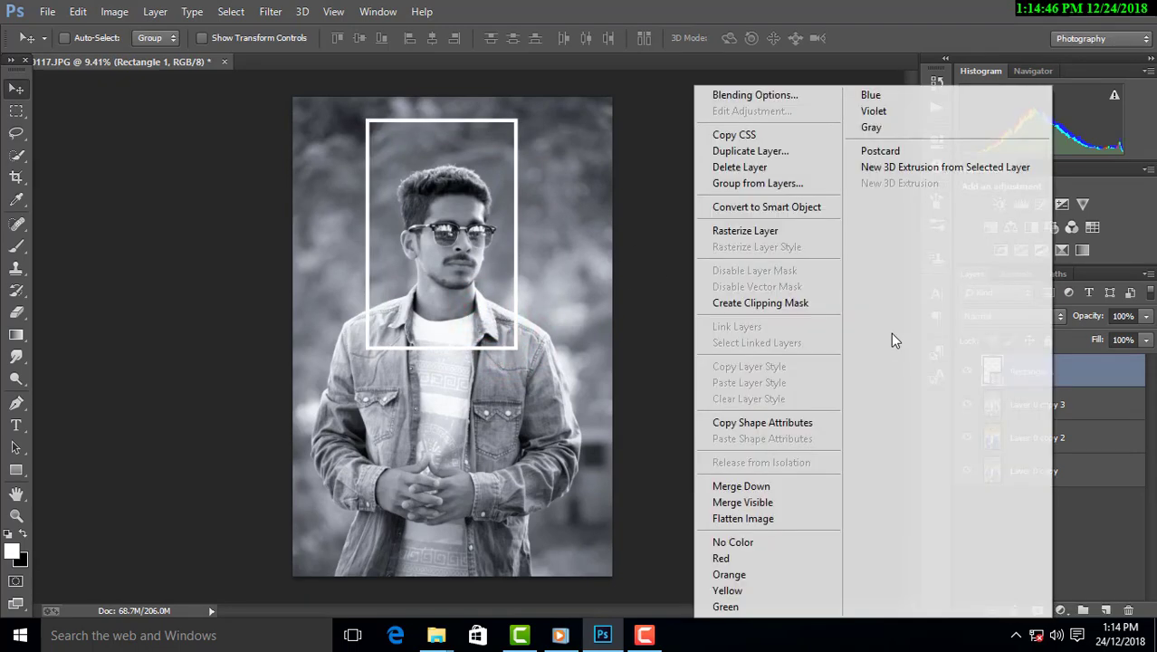
left_click(757, 233)
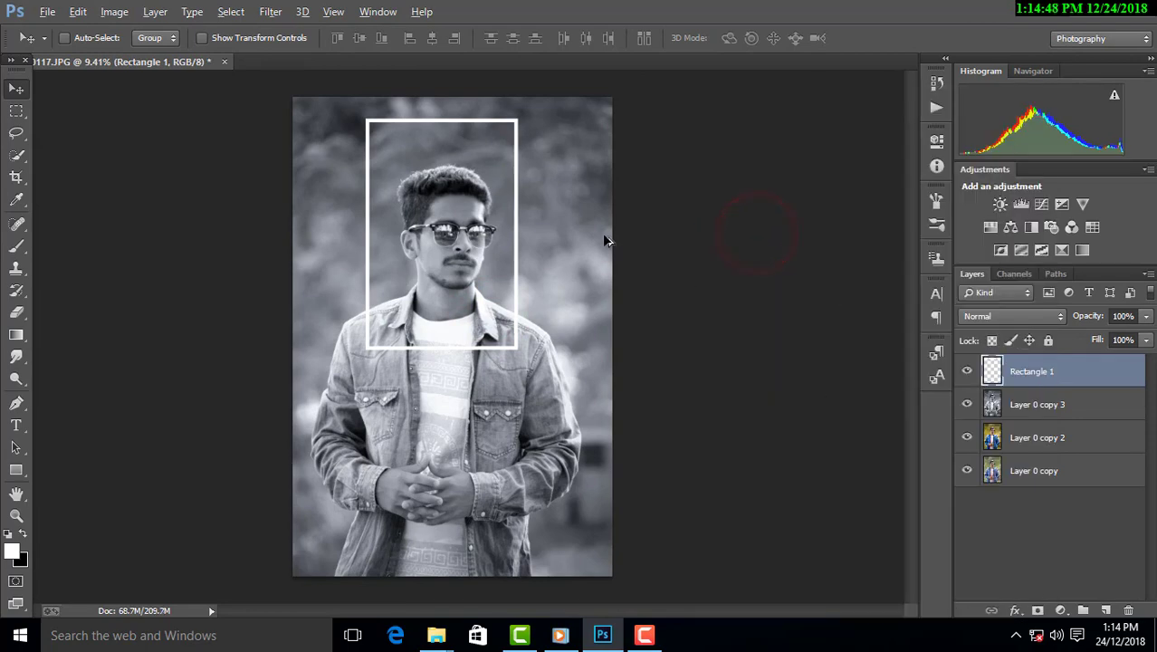
scroll(421, 142, "up", 3)
scroll(422, 142, "up", 1)
scroll(421, 142, "up", 1)
Add a layer mask to Layer 0 copy 3 and switch to the Brush tool.
left_click(16, 246)
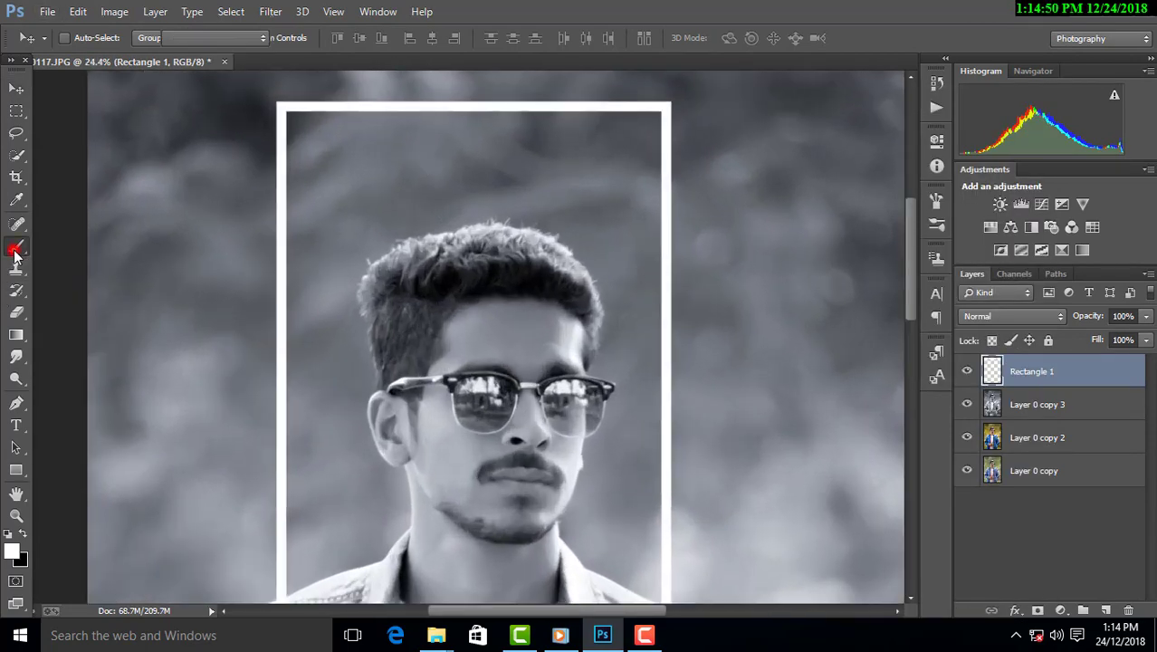
left_click(1037, 610)
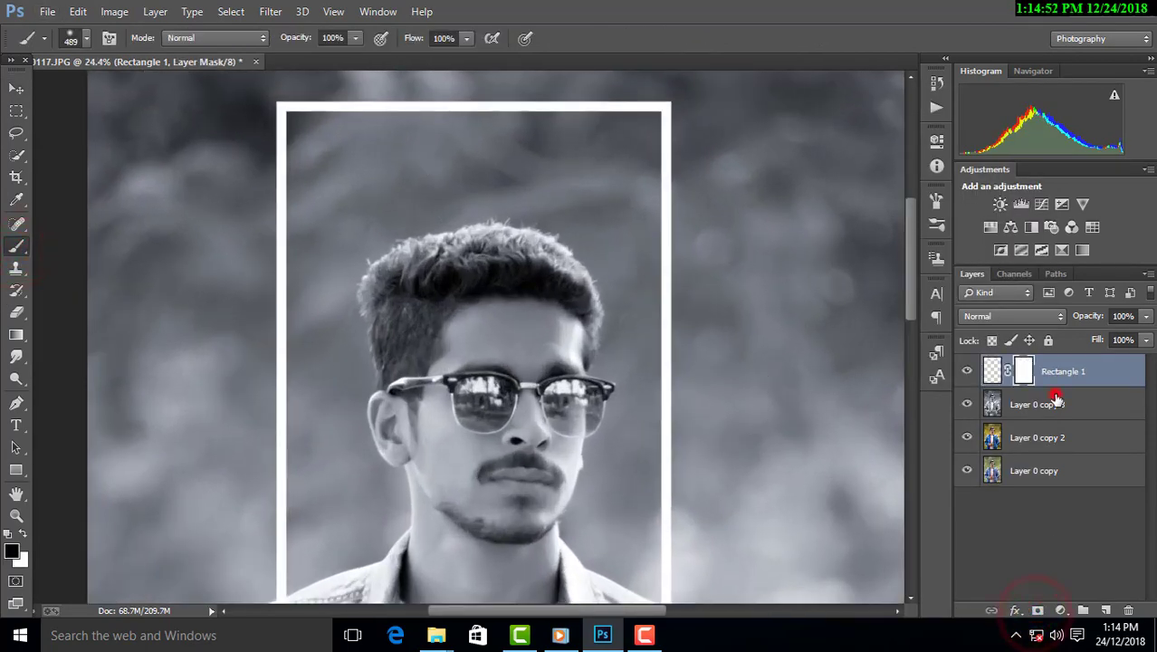
left_click(1055, 400)
left_click(1037, 610)
Paint colour back into the hair and face inside the tall frame.
mouse_move(492, 208)
left_mouse_down()
mouse_move(400, 176)
mouse_move(517, 168)
left_mouse_up()
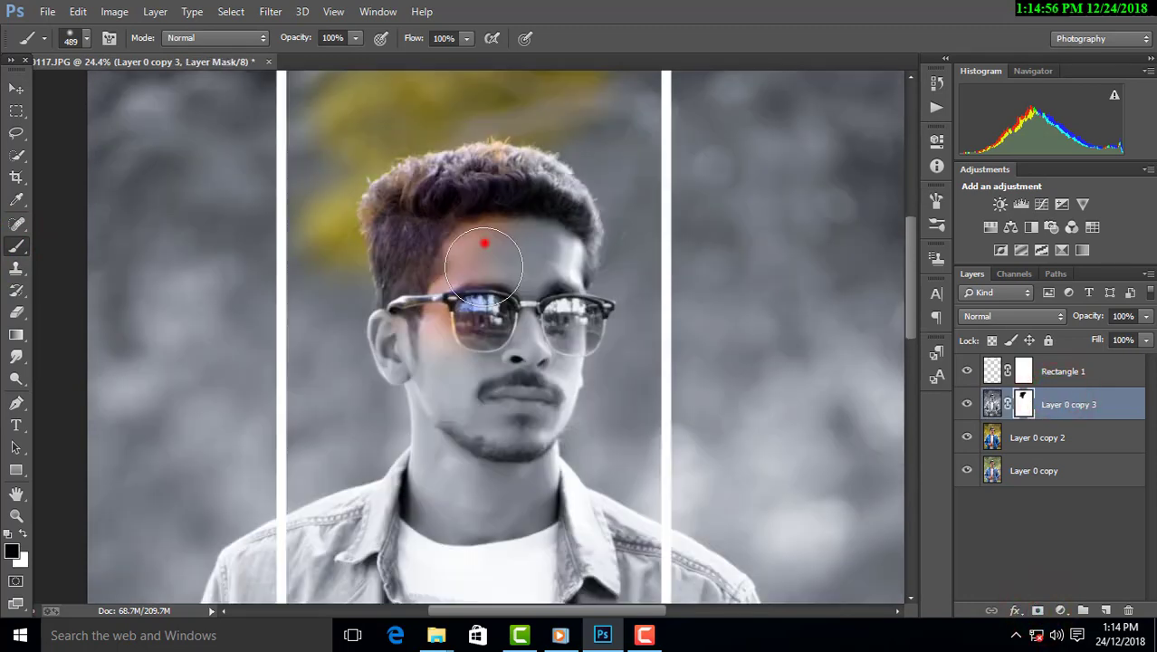
scroll(480, 299, "down", 2)
left_click_drag(475, 243, 504, 294)
scroll(504, 294, "down", 2)
mouse_move(478, 233)
left_mouse_down()
mouse_move(529, 458)
mouse_move(566, 466)
mouse_move(594, 317)
left_mouse_up()
scroll(580, 193, "up", 2)
scroll(579, 193, "up", 2)
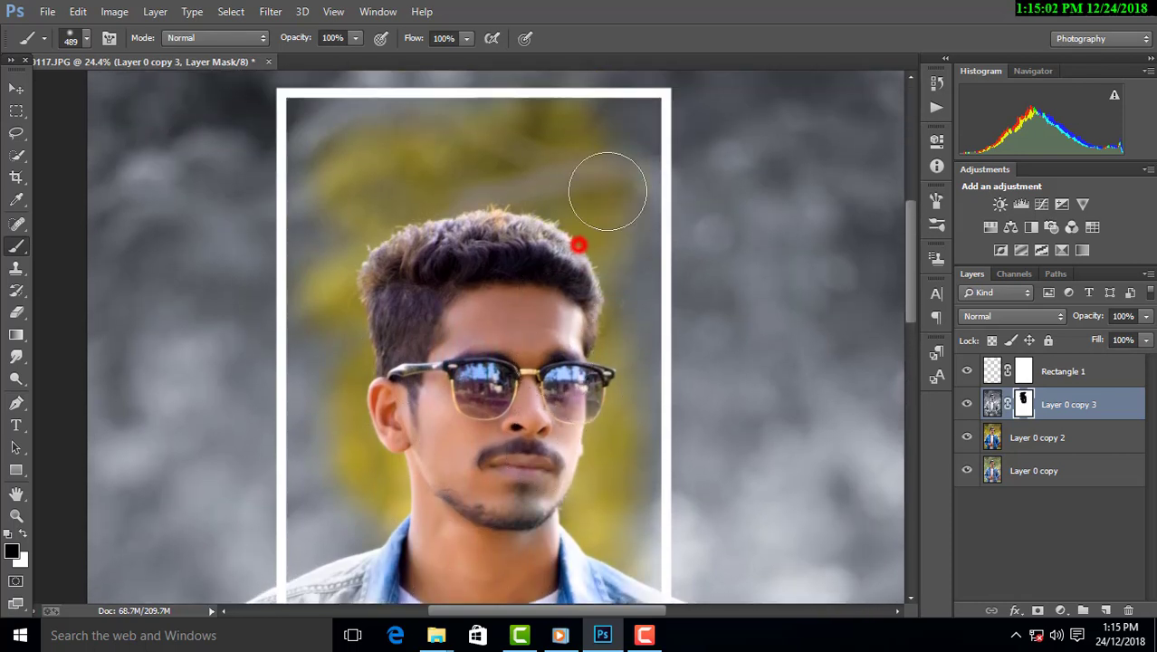
scroll(346, 153, "up", 2)
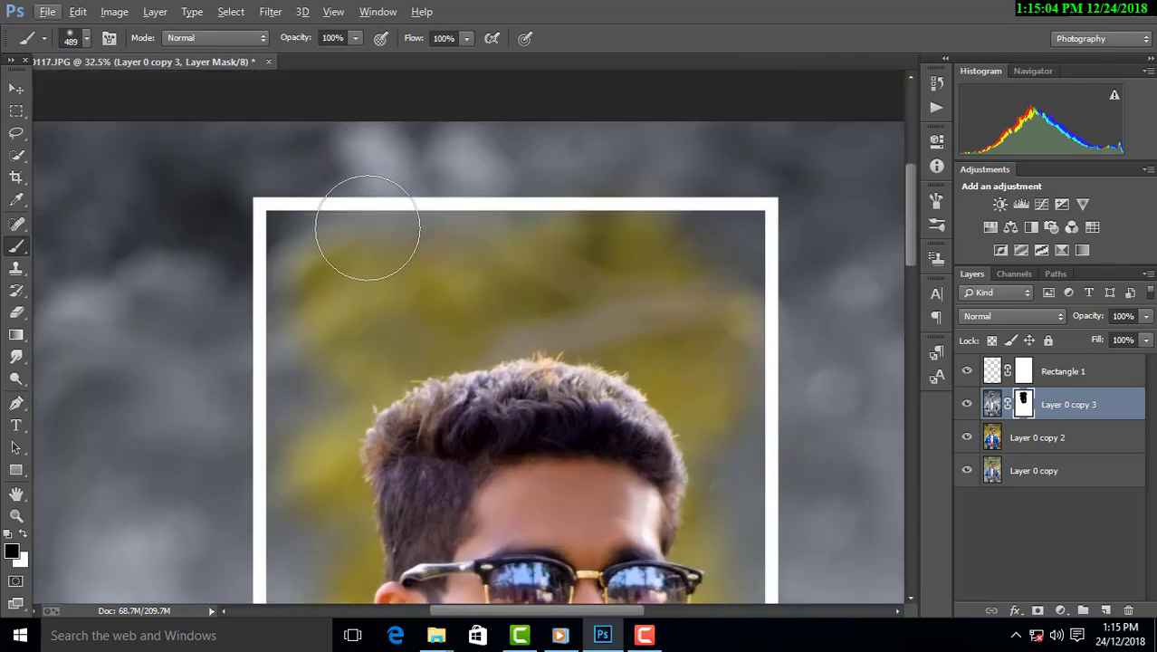
scroll(362, 227, "up", 2)
Shrink the brush to 125 px and restore colour along the frame's top-right and right edges.
right_click(523, 302)
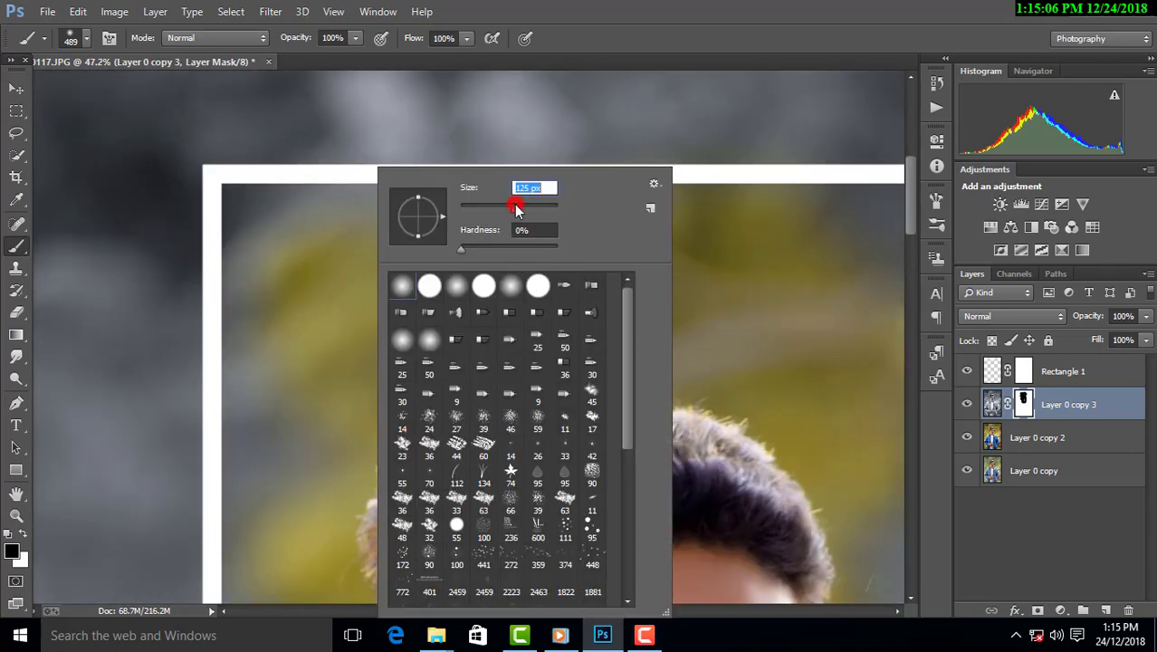
left_click(271, 214)
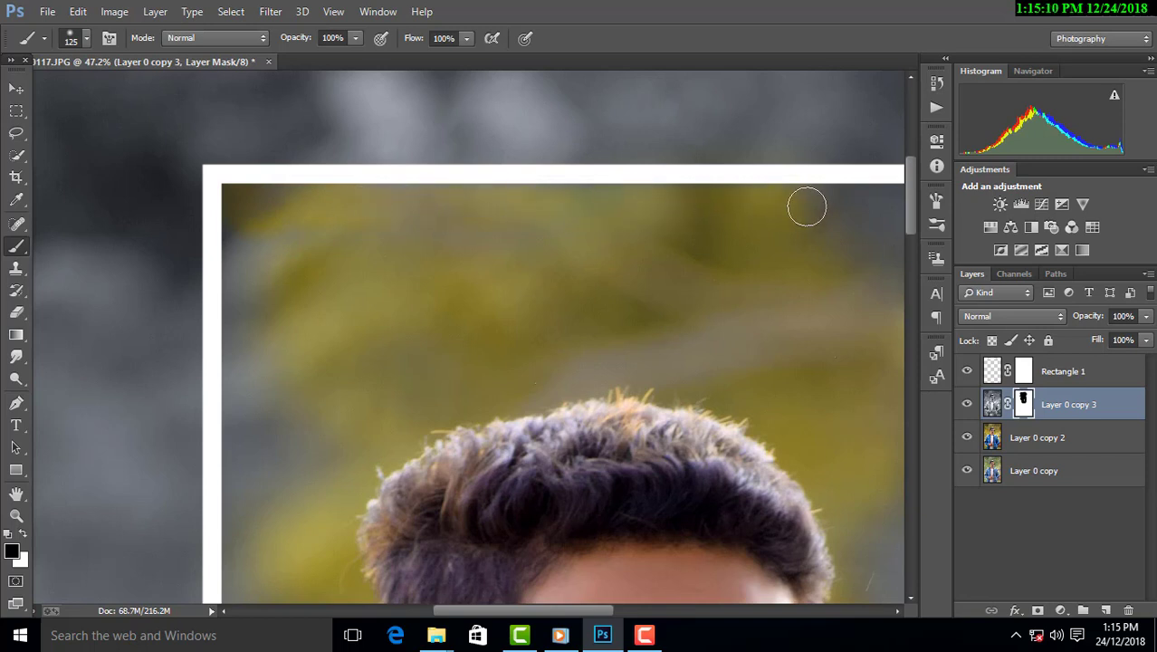
left_click_drag(518, 611, 564, 610)
left_click(586, 214)
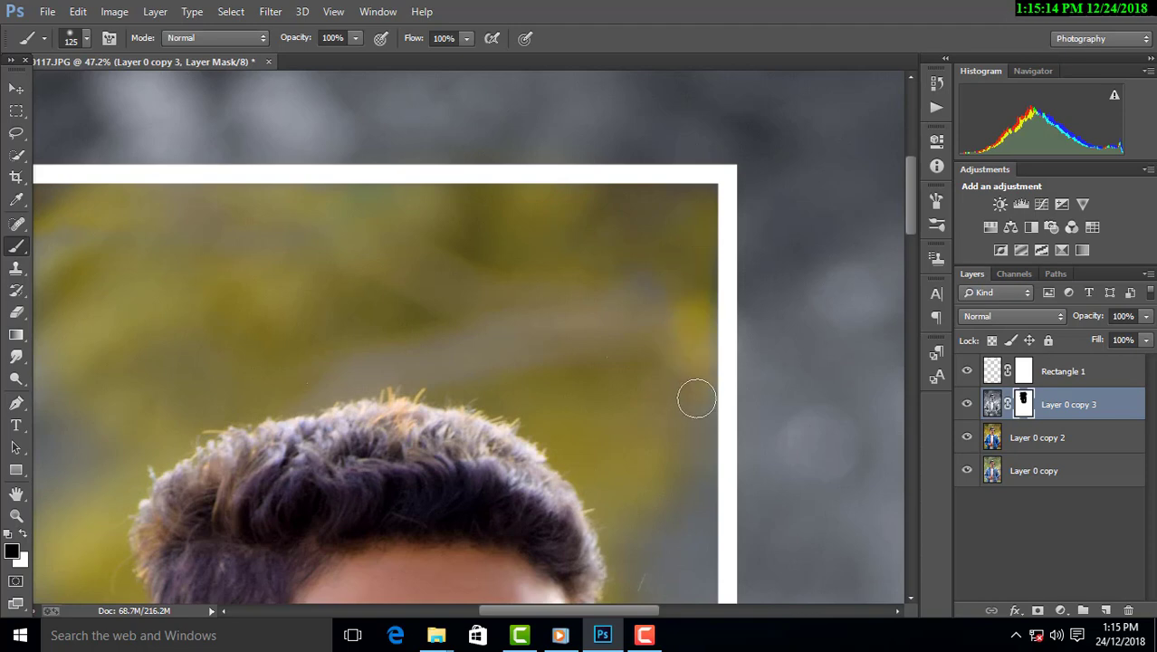
scroll(697, 398, "down", 2)
scroll(688, 271, "down", 2)
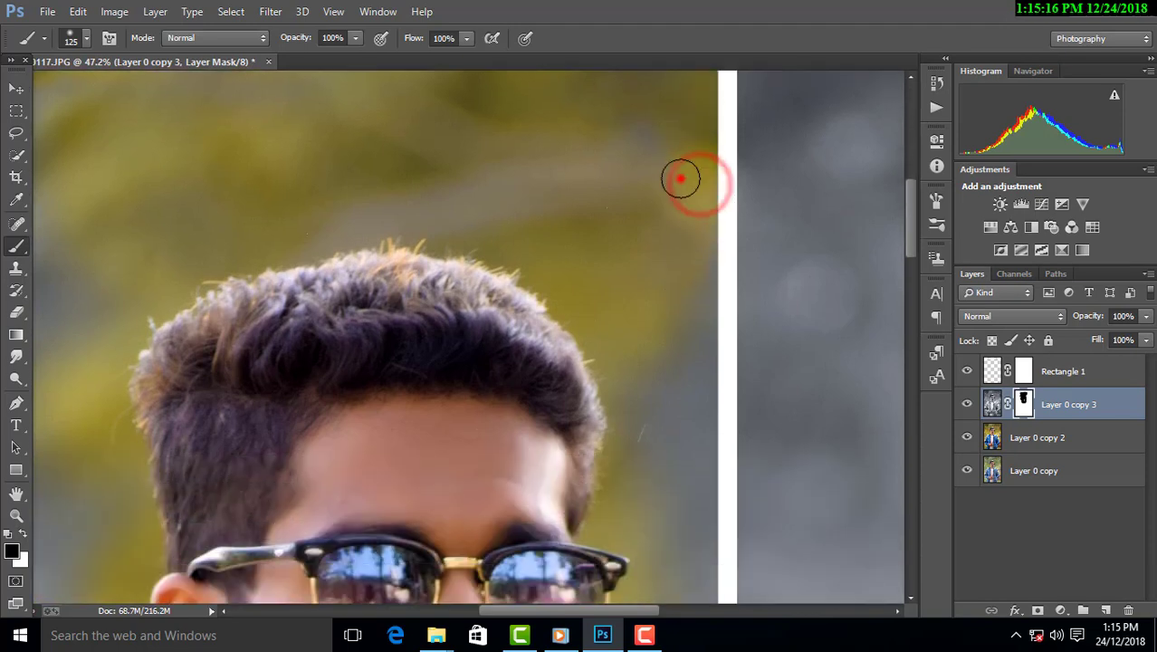
scroll(688, 316, "down", 3)
left_click(678, 236)
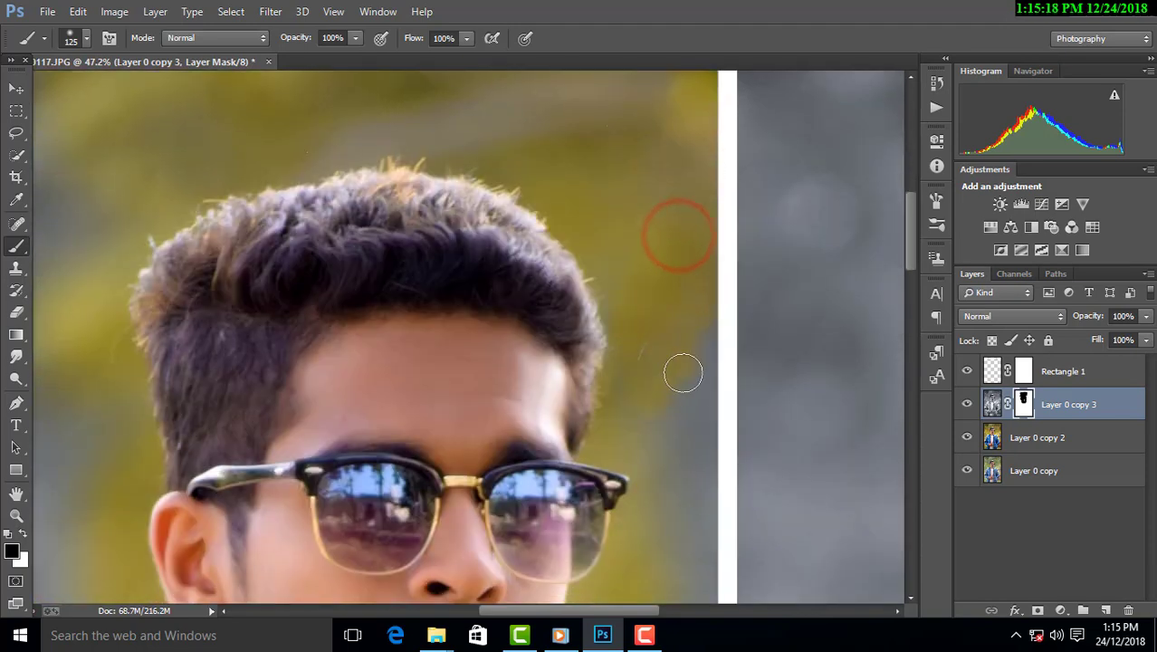
scroll(705, 386, "down", 2)
left_click(693, 260)
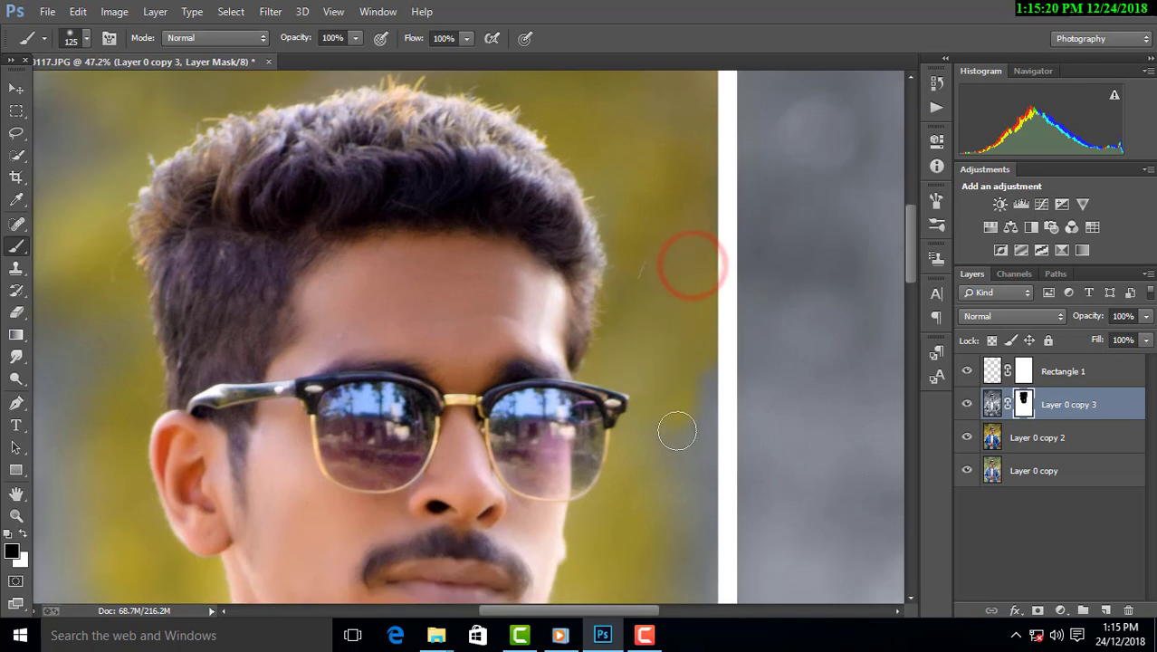
scroll(688, 362, "down", 3)
left_click(698, 272)
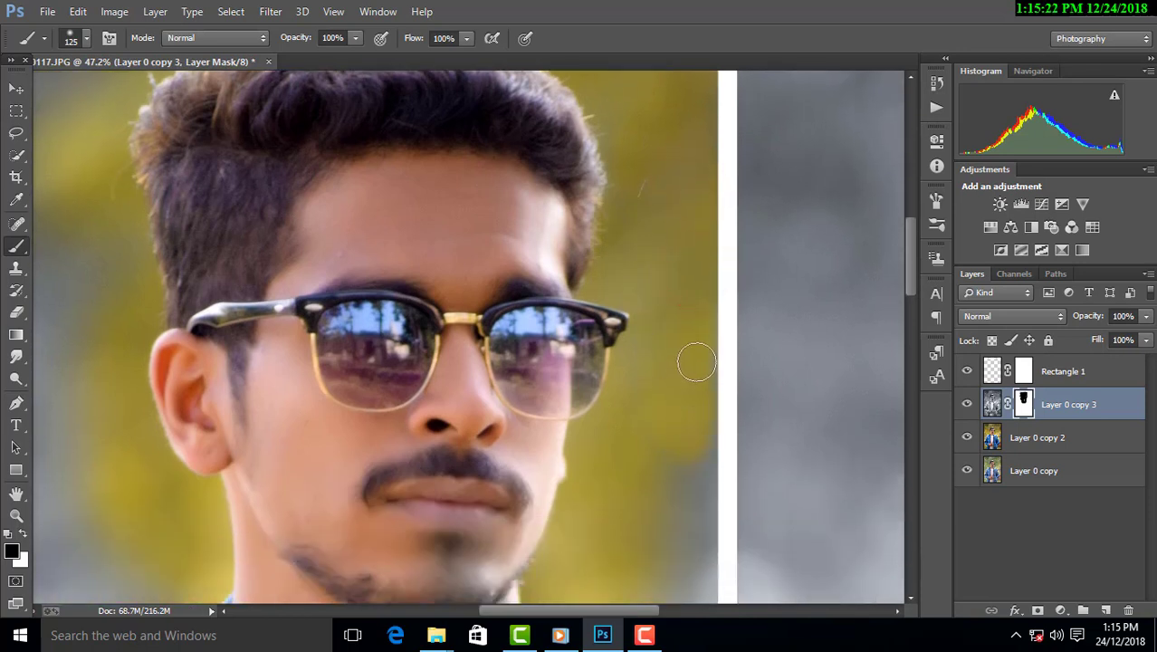
Restore colour right of the face and chin and the blue of the right collar.
scroll(704, 396, "down", 2)
left_click(674, 323)
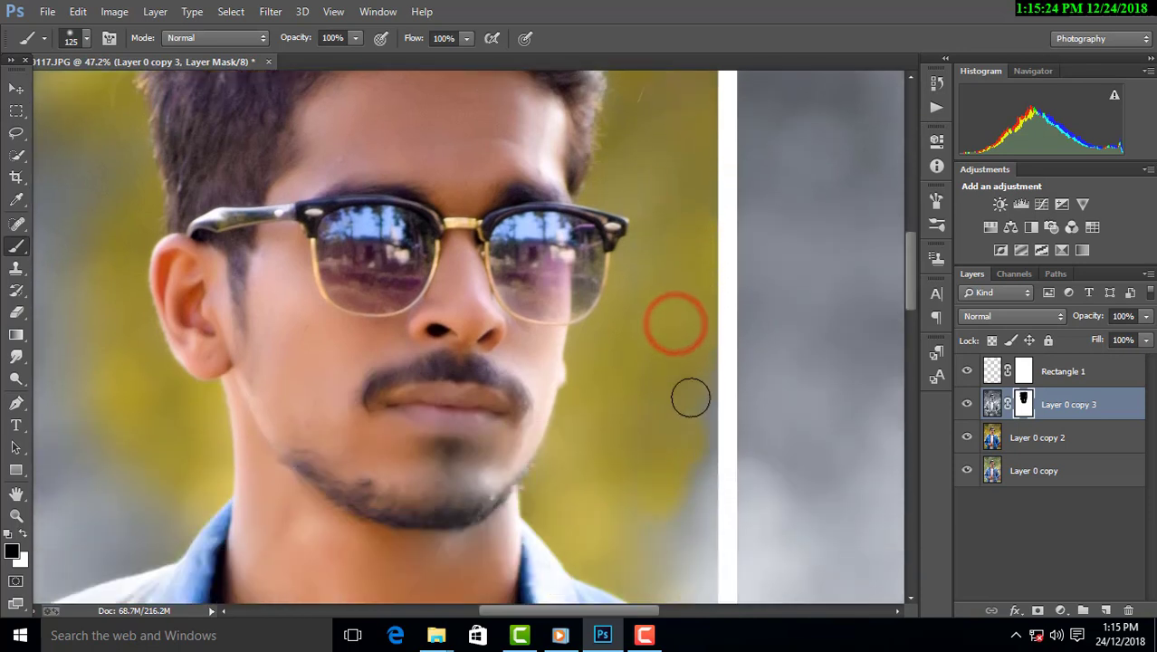
scroll(702, 431, "down", 2)
left_click(670, 353)
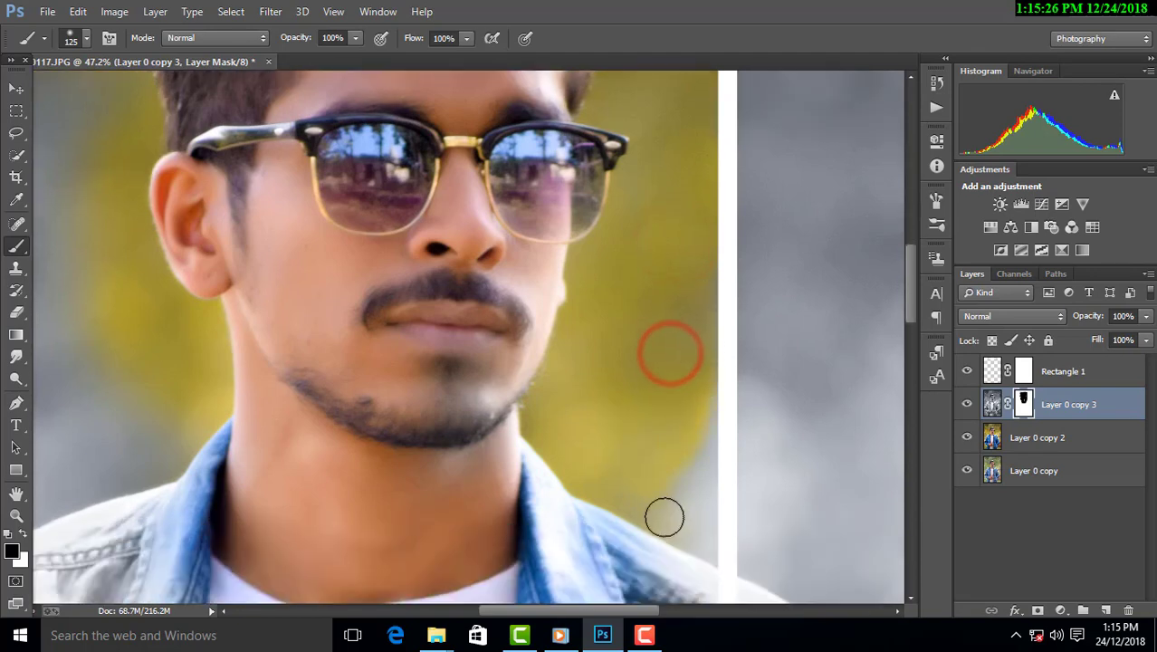
scroll(654, 487, "down", 2)
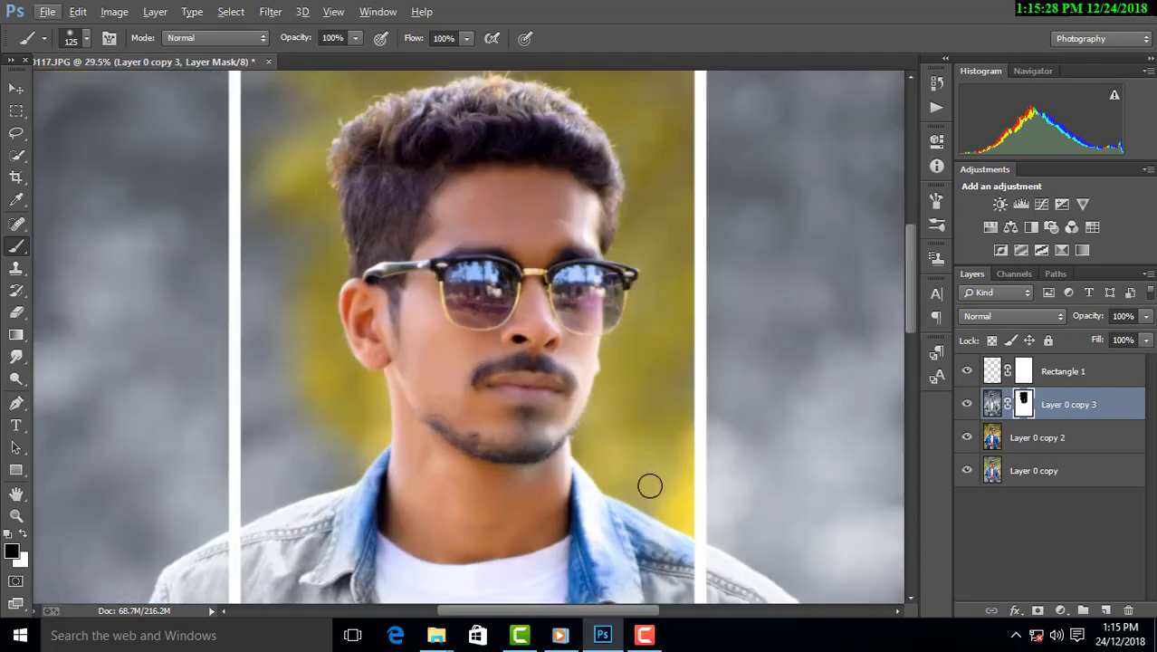
scroll(651, 482, "up", 1)
scroll(652, 483, "up", 1)
left_click(703, 394)
mouse_move(690, 450)
left_mouse_down()
mouse_move(656, 541)
mouse_move(503, 499)
mouse_move(491, 543)
mouse_move(708, 543)
left_mouse_up()
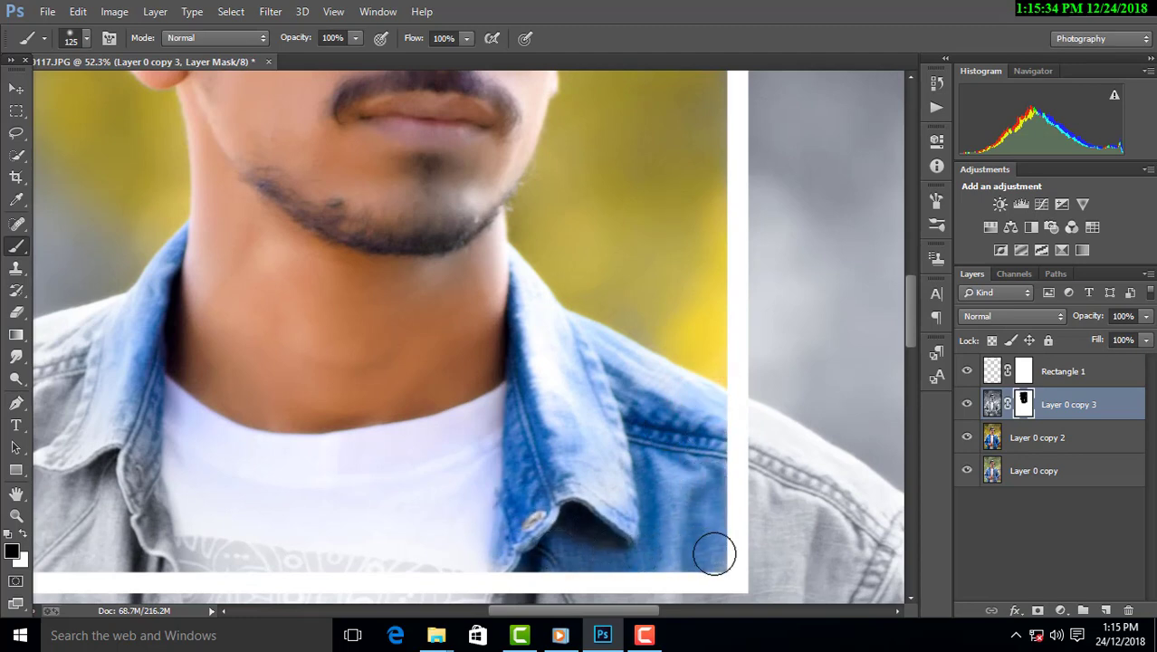
Restore colour to the left collar, lower-left collar area and lower shirt print.
scroll(226, 514, "down", 2)
scroll(393, 473, "up", 1)
mouse_move(214, 406)
left_mouse_down()
mouse_move(292, 331)
mouse_move(149, 373)
mouse_move(220, 262)
left_mouse_up()
mouse_move(132, 445)
left_mouse_down()
mouse_move(103, 408)
mouse_move(103, 498)
left_mouse_up()
mouse_move(103, 544)
left_mouse_down()
mouse_move(173, 517)
mouse_move(129, 481)
mouse_move(207, 512)
mouse_move(183, 525)
left_mouse_up()
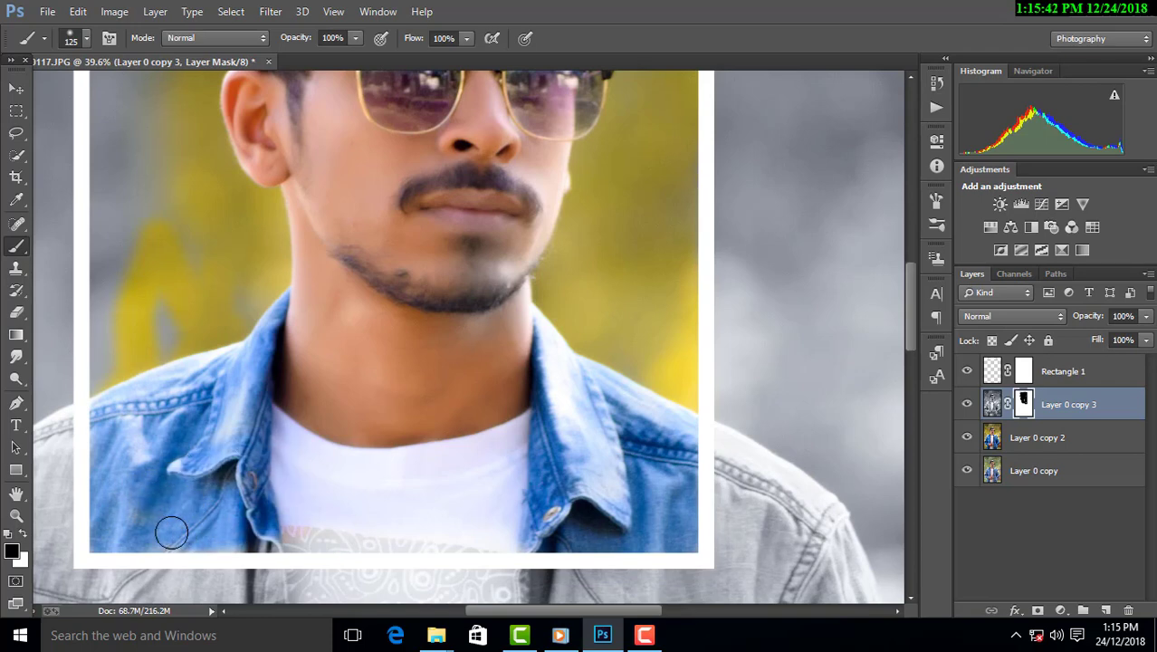
mouse_move(306, 537)
left_mouse_down()
mouse_move(503, 530)
mouse_move(445, 458)
left_mouse_up()
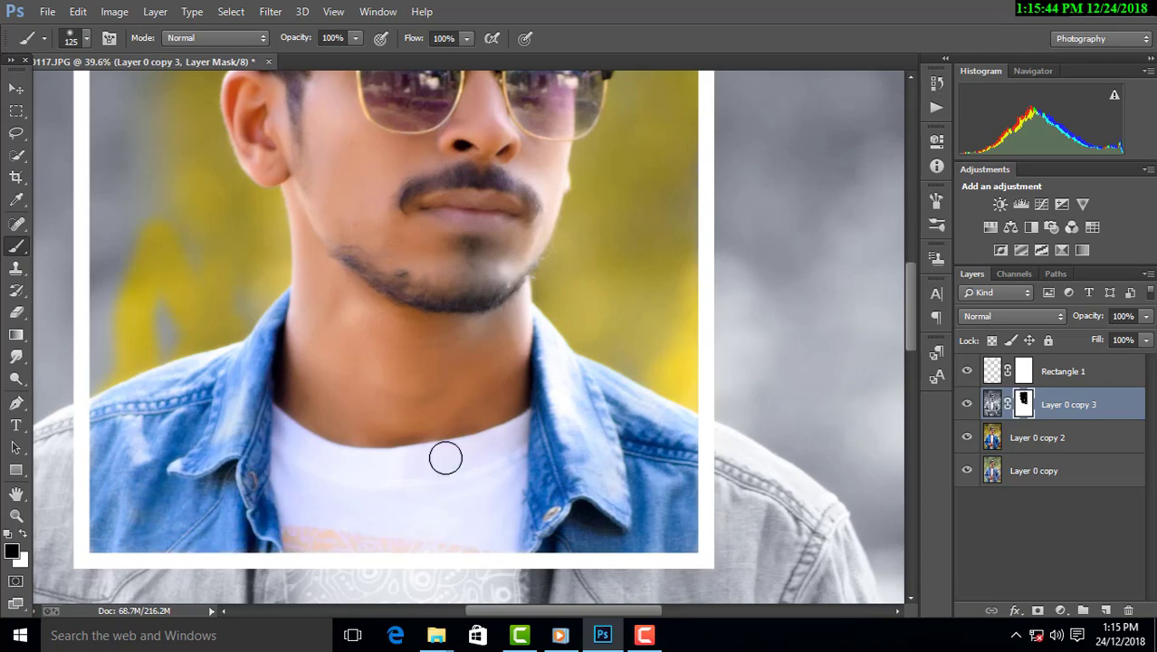
scroll(360, 362, "down", 3)
scroll(258, 240, "up", 3)
Enlarge the brush to 279 px and reveal the background left of the face and hair.
right_click(486, 341)
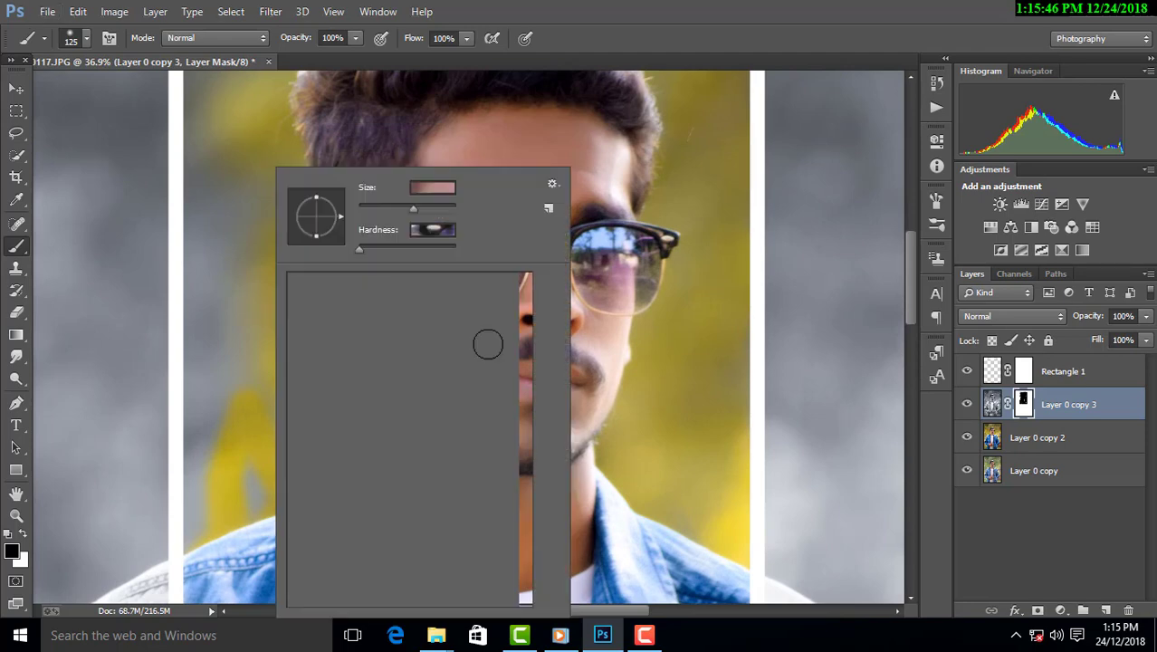
left_click_drag(413, 209, 426, 212)
left_click(248, 173)
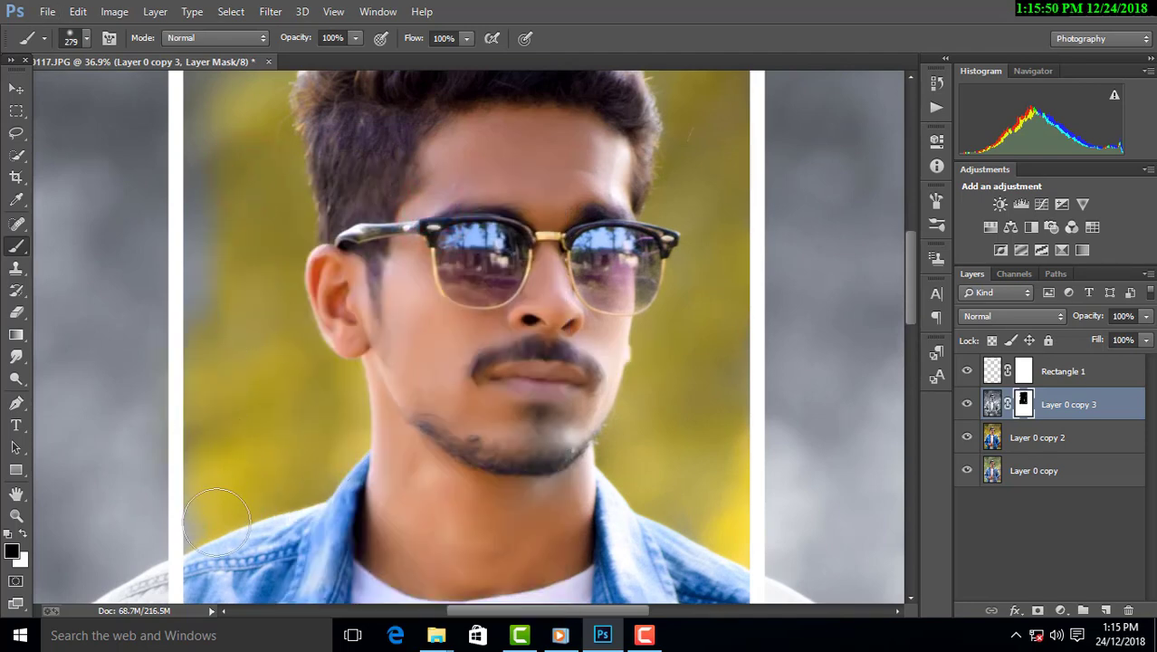
scroll(239, 318, "up", 2)
left_click(228, 367)
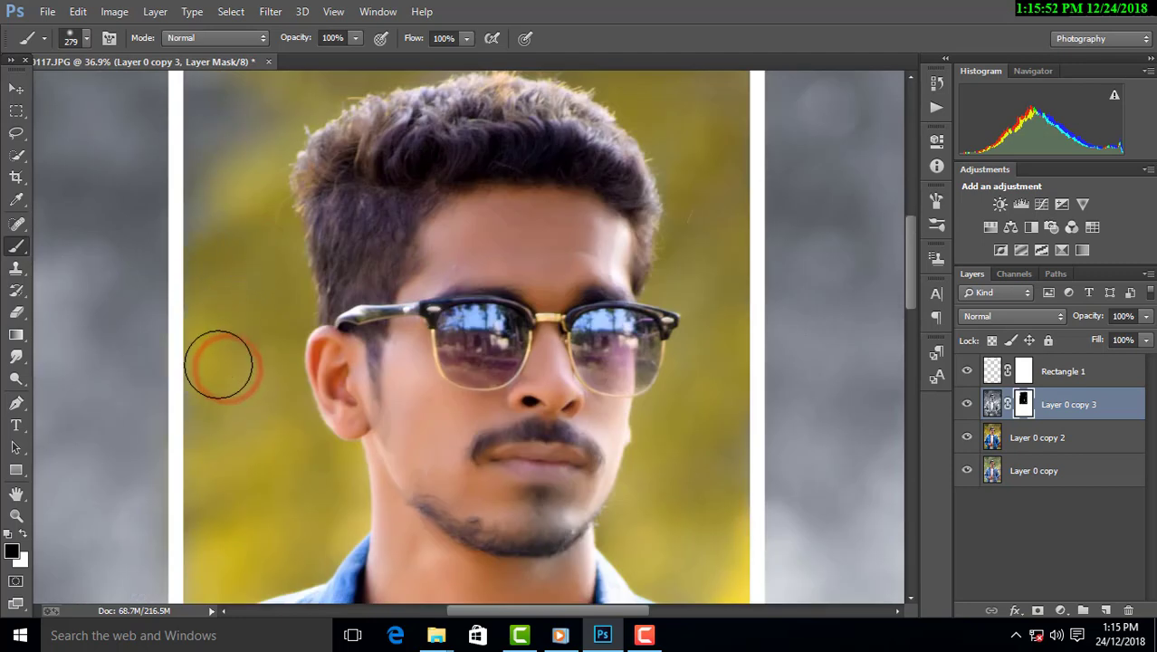
scroll(215, 439, "up", 4)
left_click(230, 423)
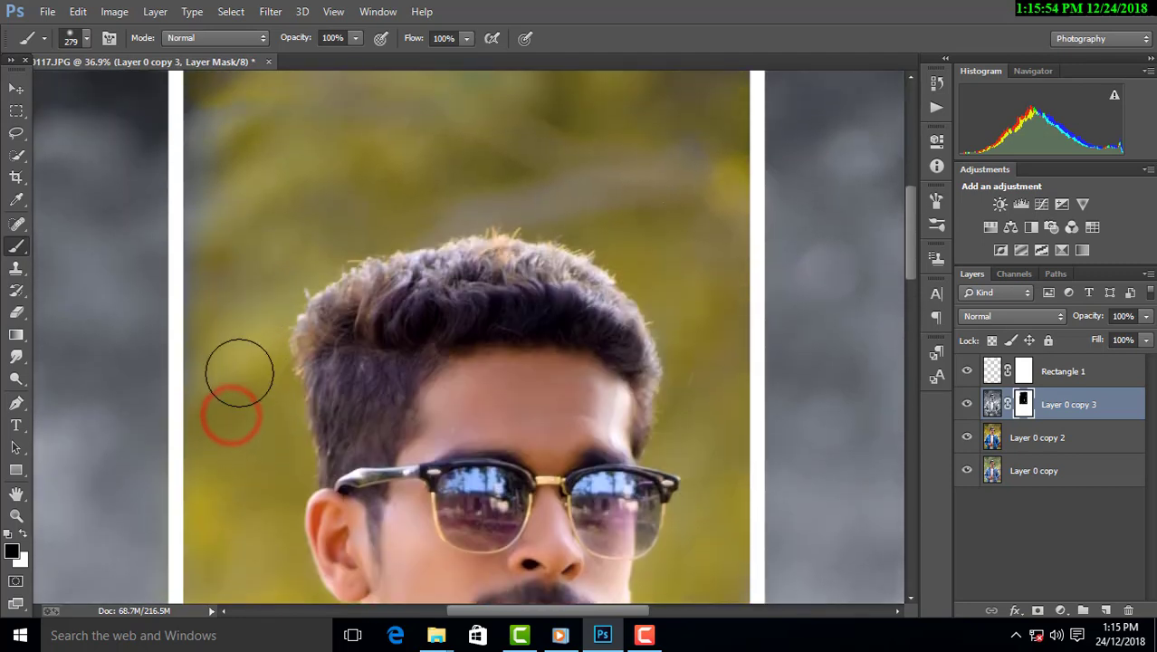
scroll(228, 289, "up", 2)
left_click(230, 328)
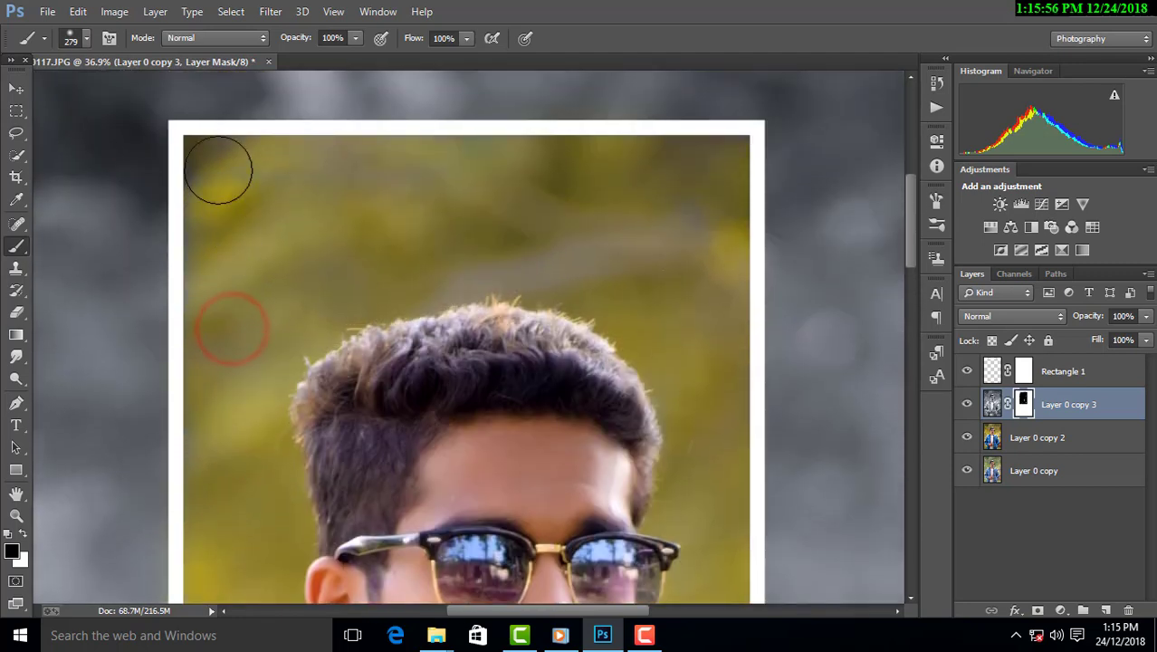
scroll(666, 254, "down", 3)
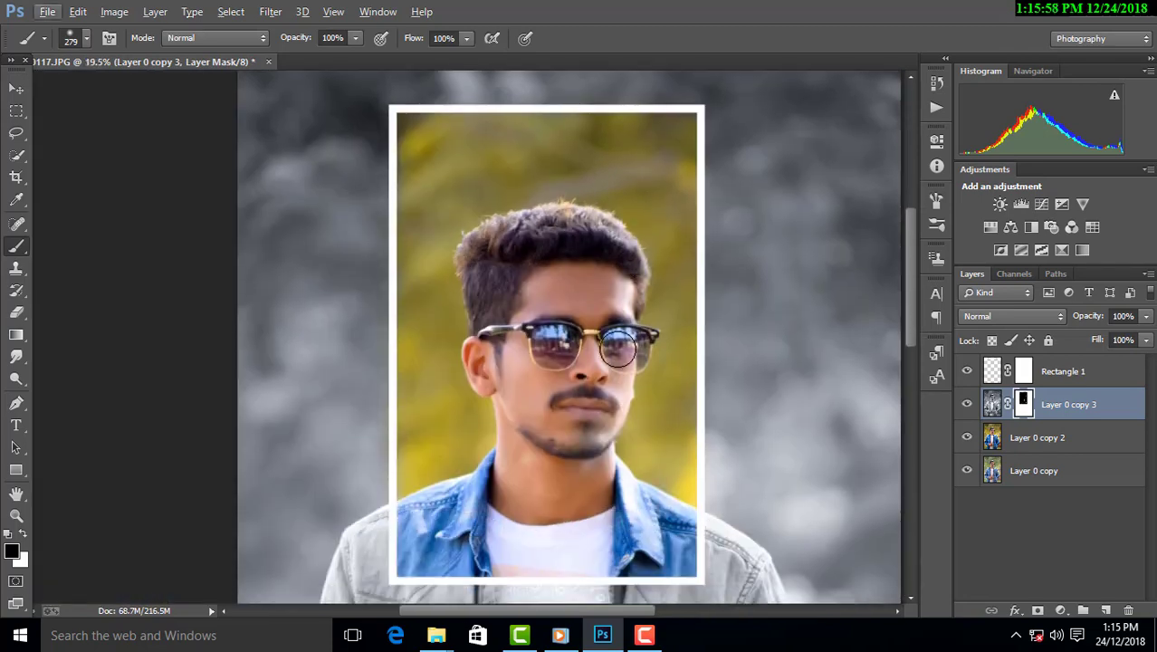
left_click(632, 420)
Toggle the full-colour photo's visibility to compare it with the masked result.
scroll(506, 430, "up", 3)
scroll(506, 430, "down", 3)
scroll(625, 419, "down", 2)
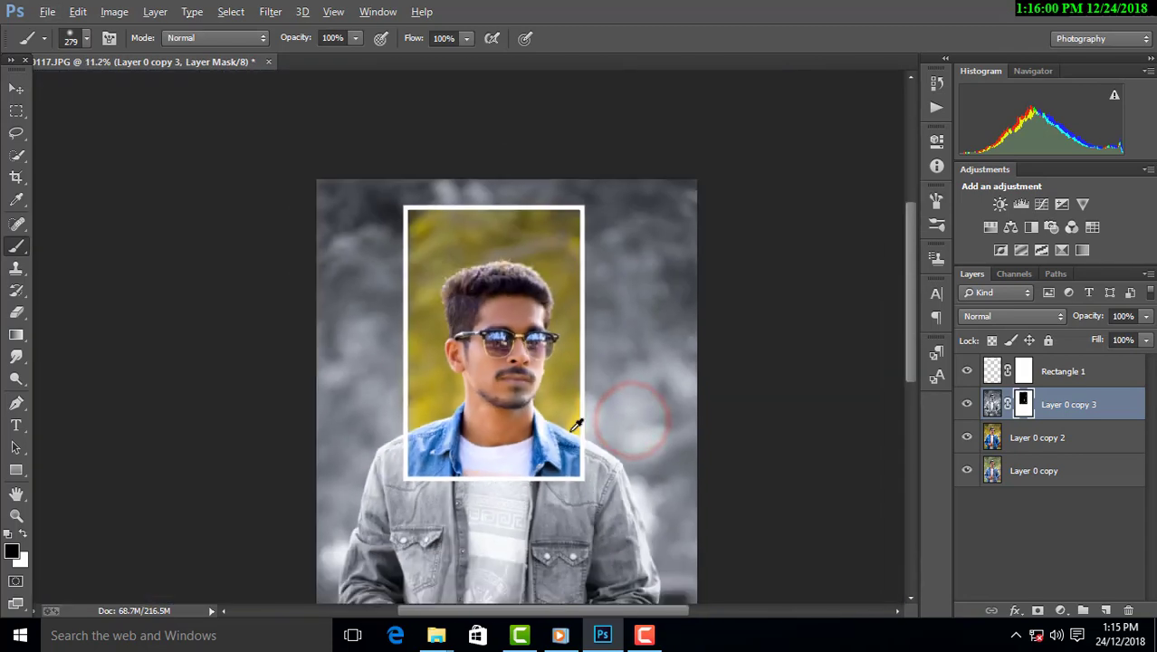
scroll(634, 412, "down", 1)
left_click(967, 404)
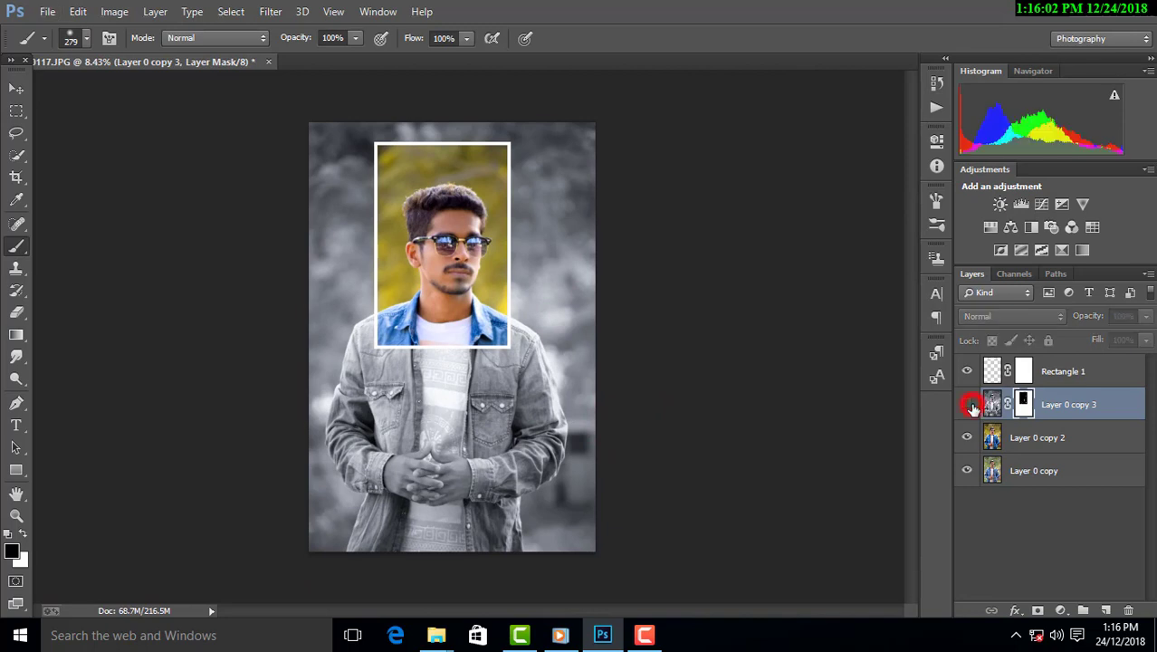
scroll(409, 321, "up", 2)
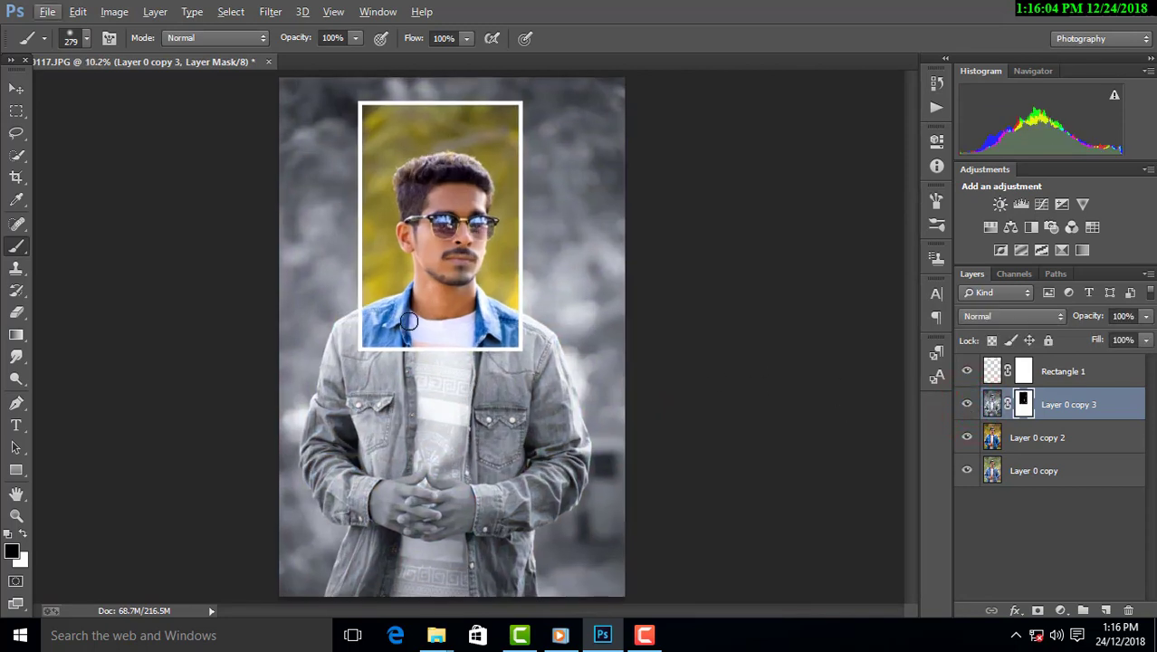
left_click(16, 90)
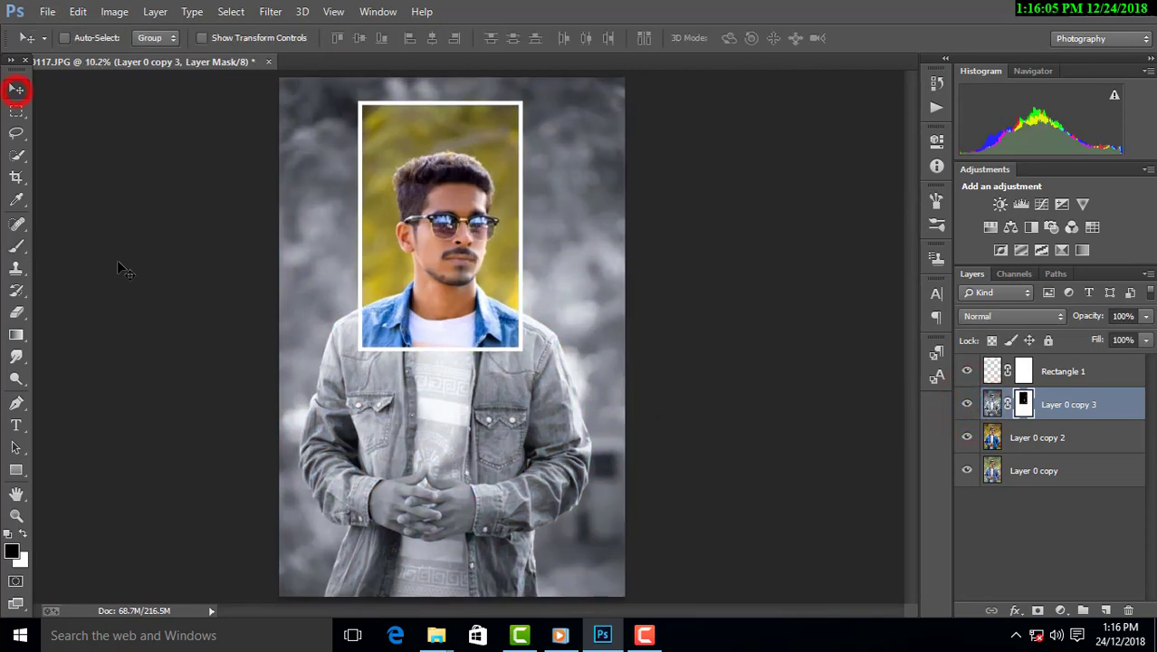
On a new layer, draw a 1433 × 943 px rectangle with no fill and a 6.64 pt white stroke.
left_click(1105, 611)
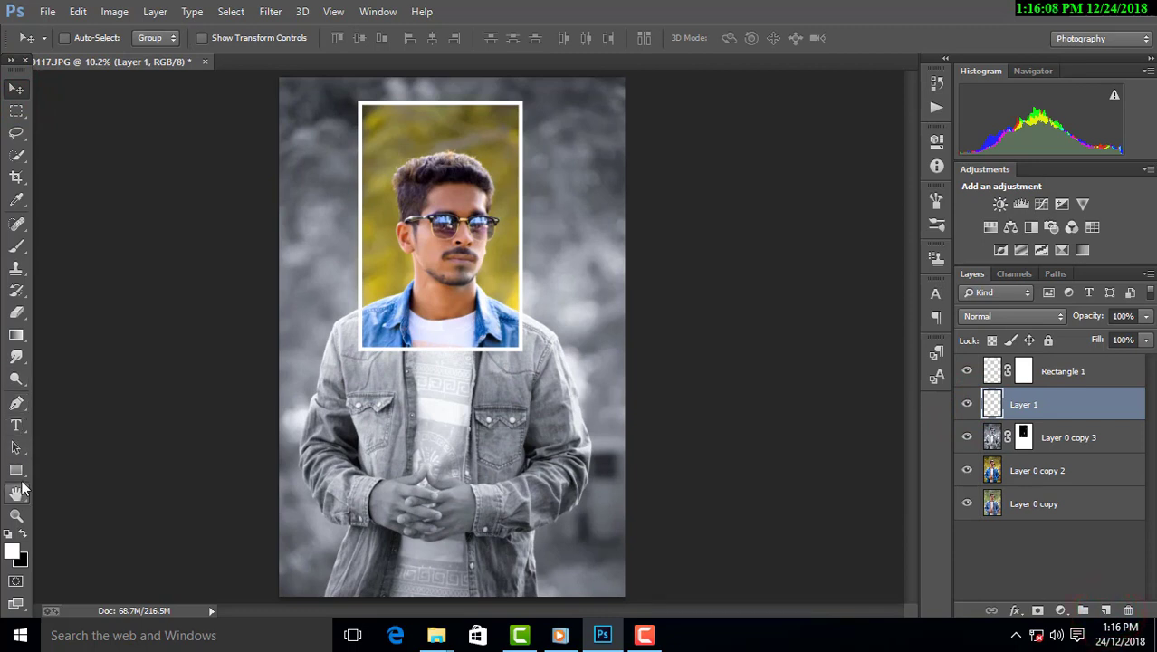
left_click(16, 470)
left_click_drag(462, 313, 585, 393)
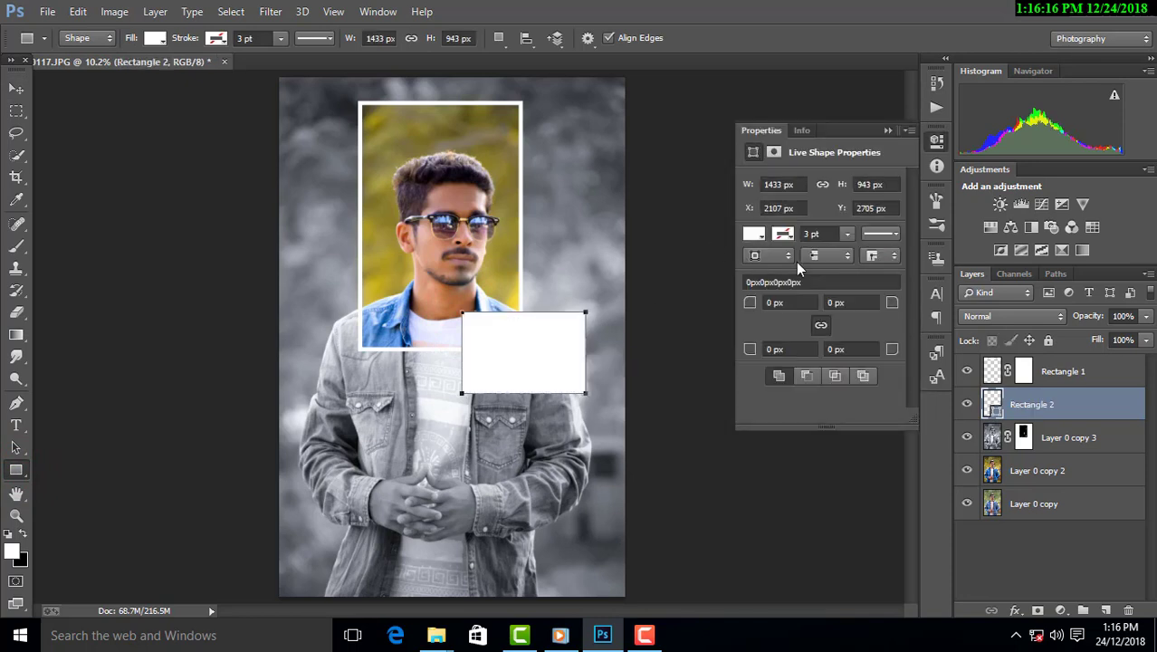
left_click(753, 234)
left_click(766, 266)
left_click(783, 235)
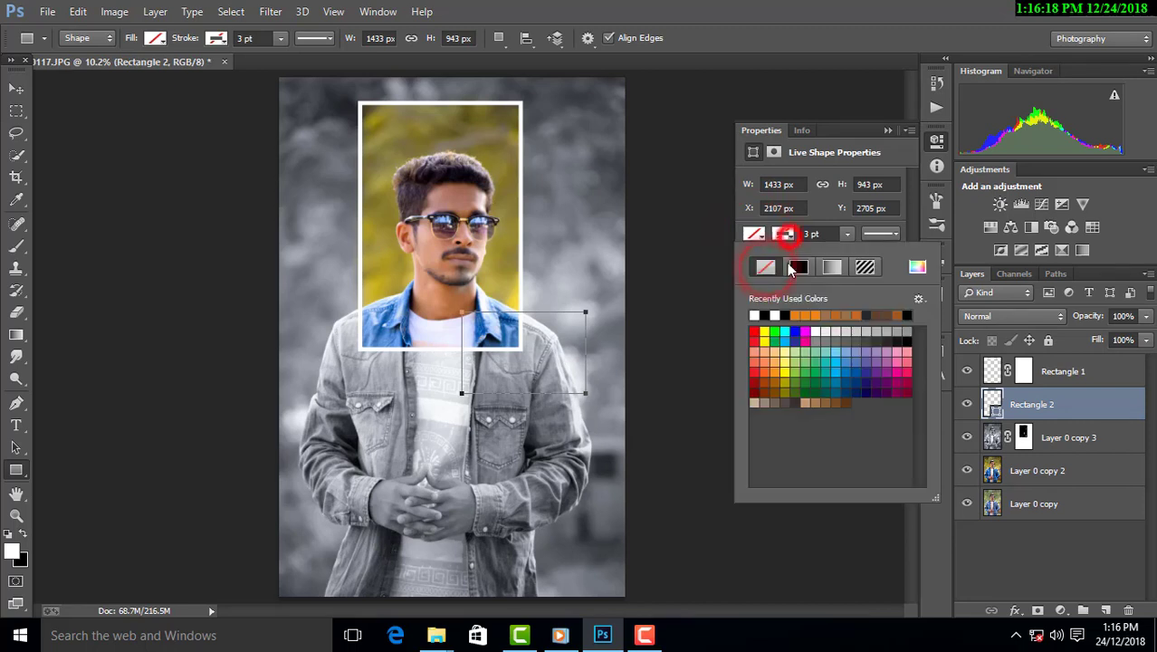
left_click(759, 314)
left_click(845, 234)
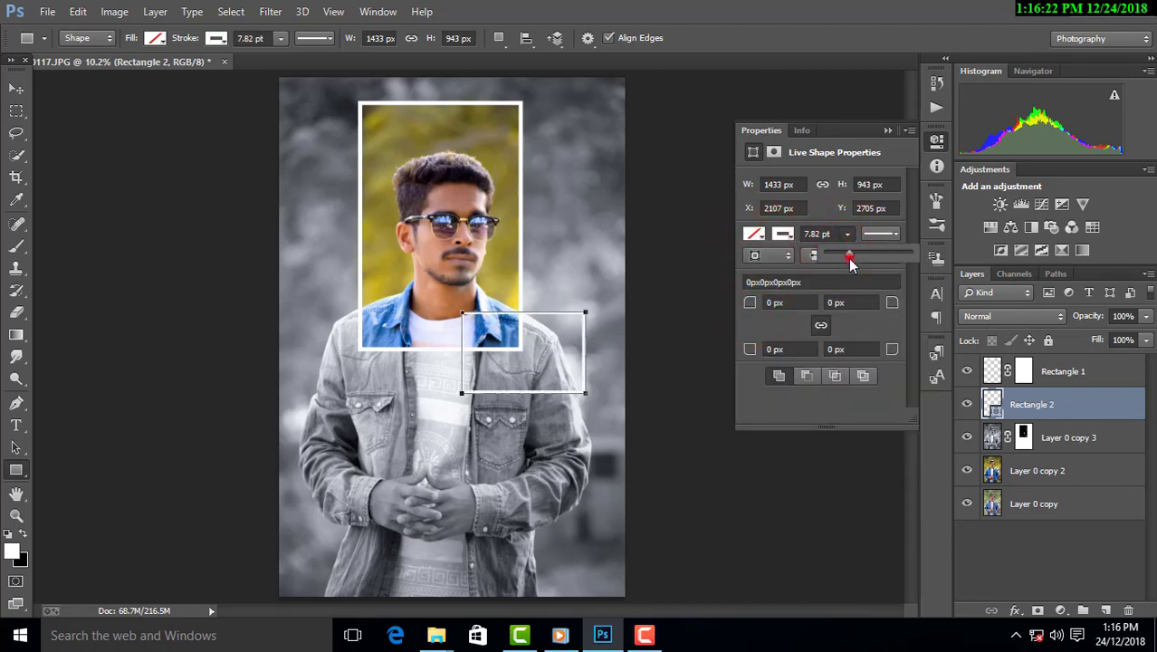
left_click_drag(848, 257, 850, 259)
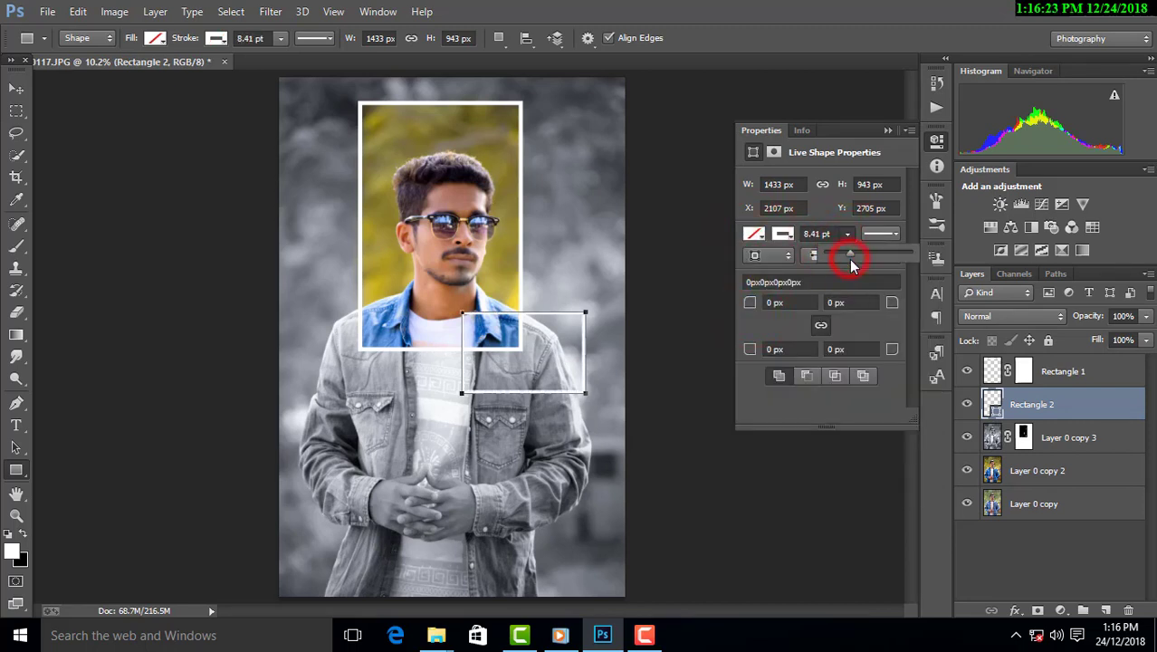
left_click(888, 130)
left_click(15, 88)
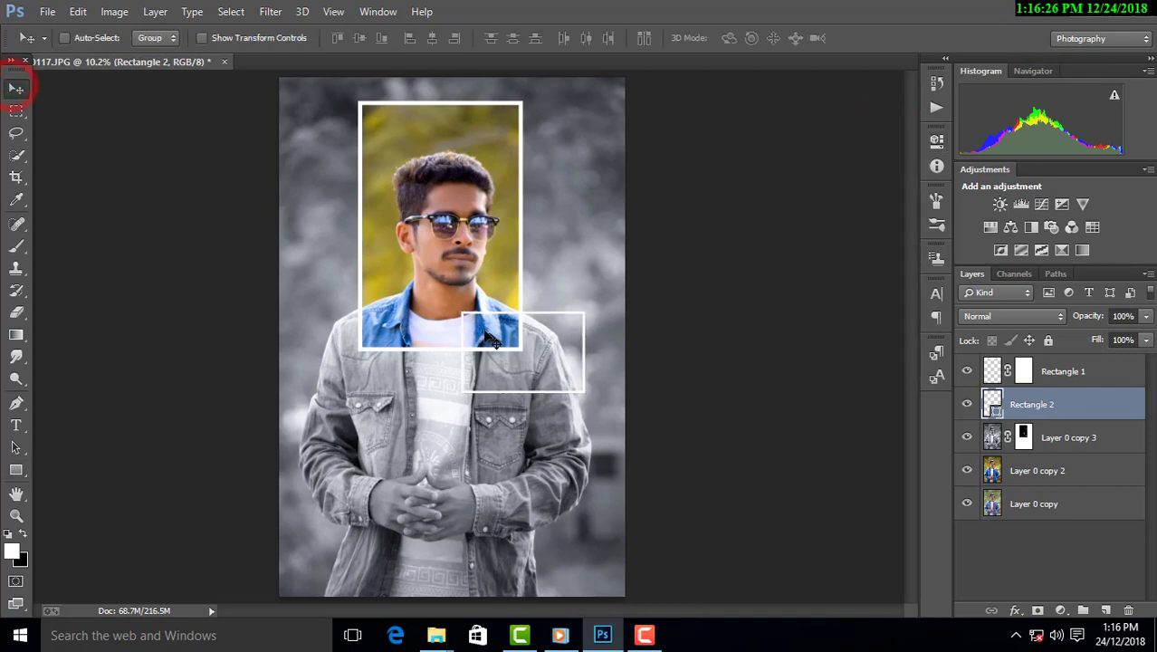
On Layer 0 copy 3's mask, brush in the blue shirt and right shoulder inside the second frame.
scroll(551, 356, "up", 4)
scroll(585, 369, "up", 2)
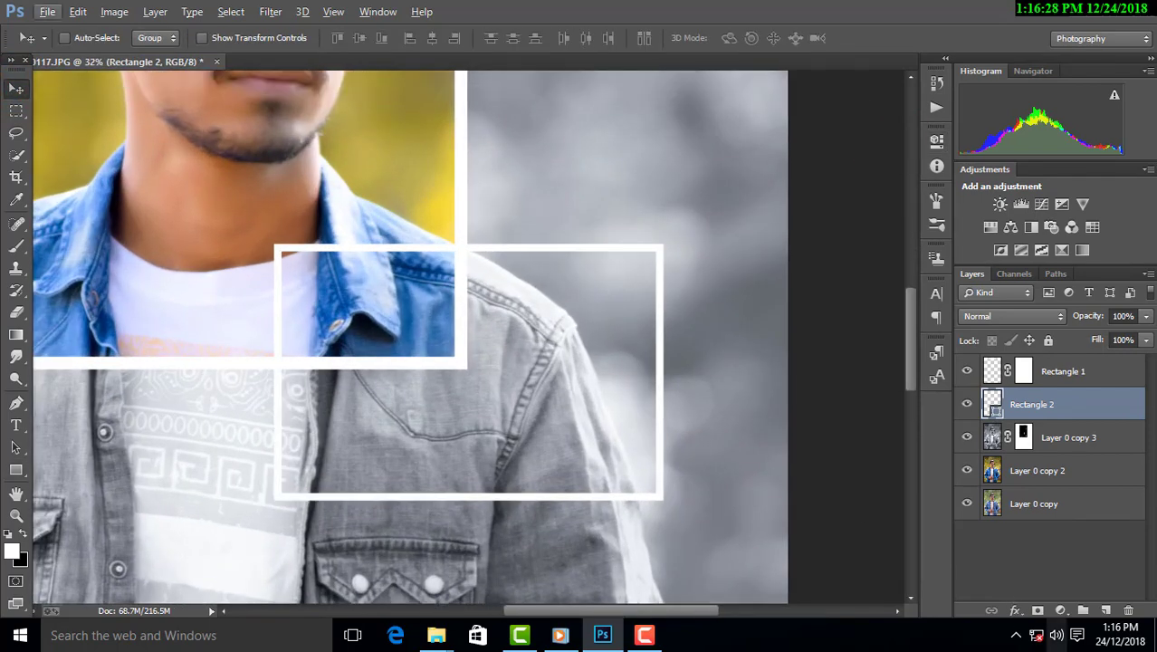
left_click(1052, 460)
left_click(1023, 438)
left_click(16, 243)
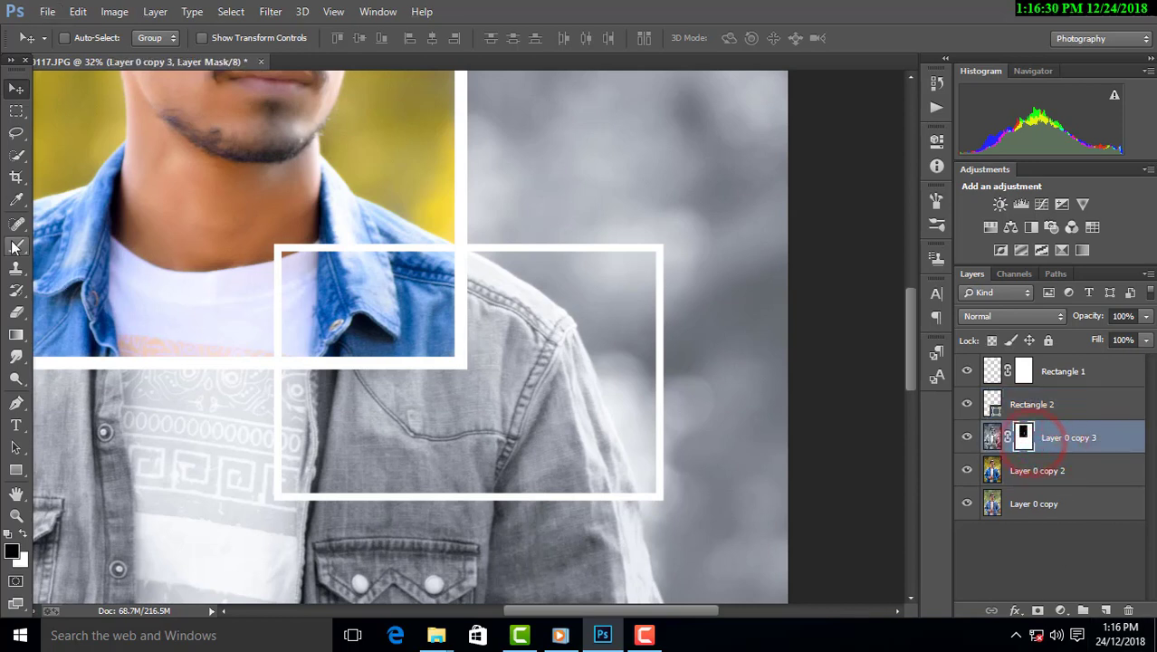
mouse_move(421, 327)
left_mouse_down()
mouse_move(452, 388)
mouse_move(349, 361)
mouse_move(314, 437)
mouse_move(460, 434)
mouse_move(499, 291)
left_mouse_up()
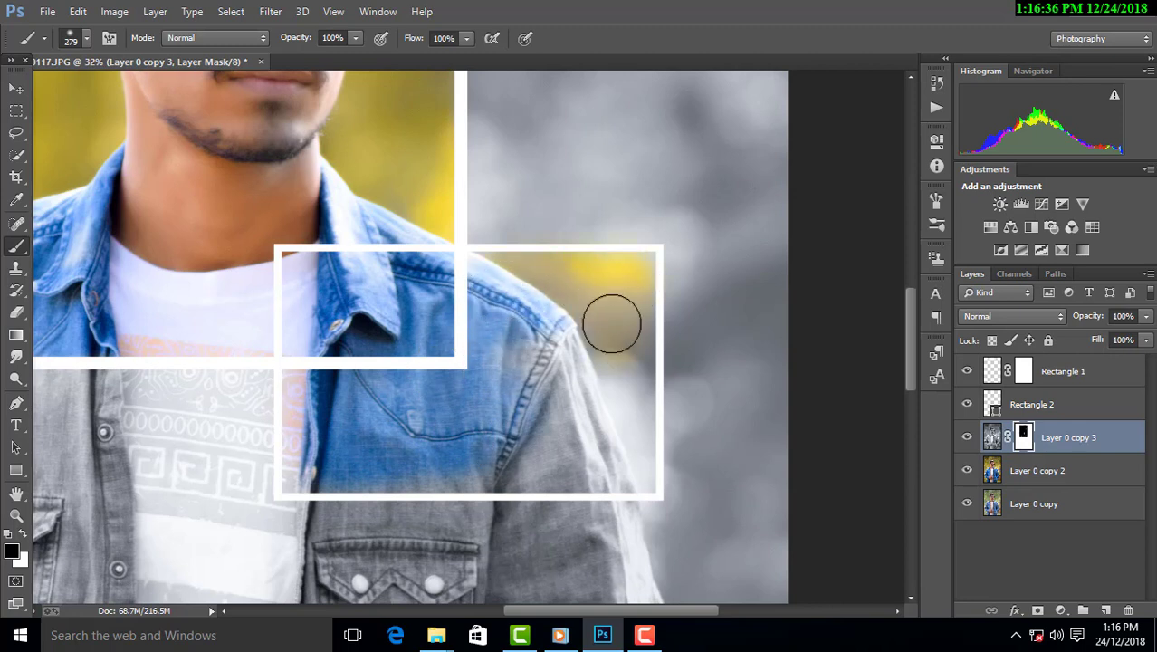
mouse_move(612, 324)
left_mouse_down()
mouse_move(552, 320)
mouse_move(530, 460)
mouse_move(612, 439)
mouse_move(623, 459)
mouse_move(349, 460)
mouse_move(576, 463)
left_mouse_up()
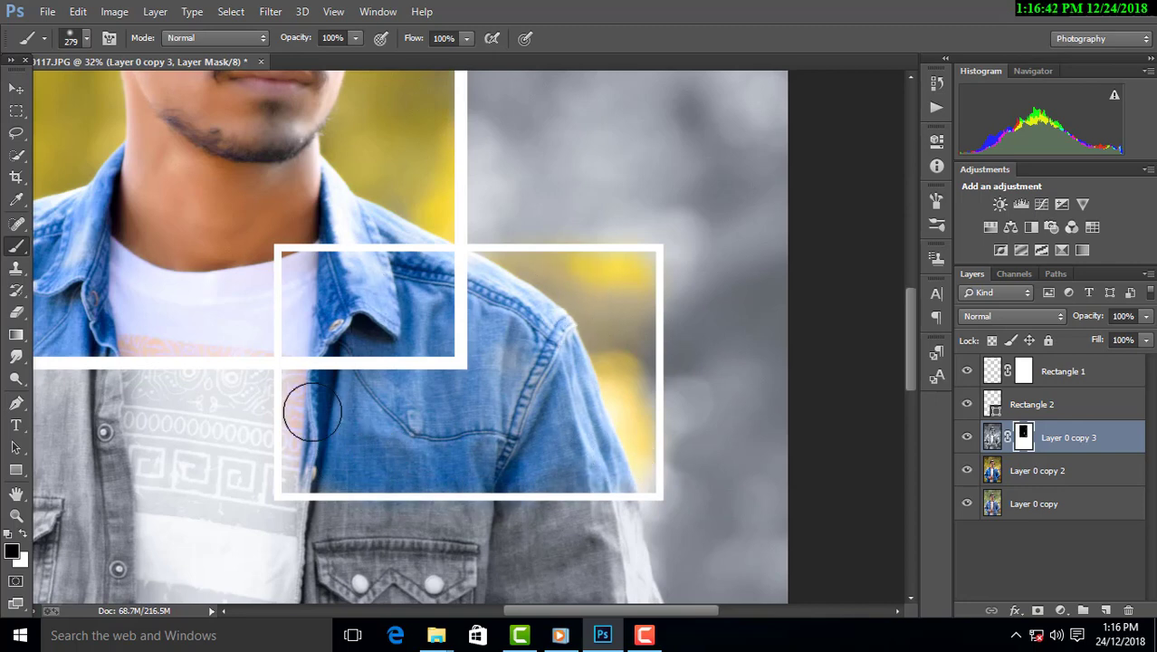
scroll(307, 464, "up", 2)
scroll(336, 468, "up", 2)
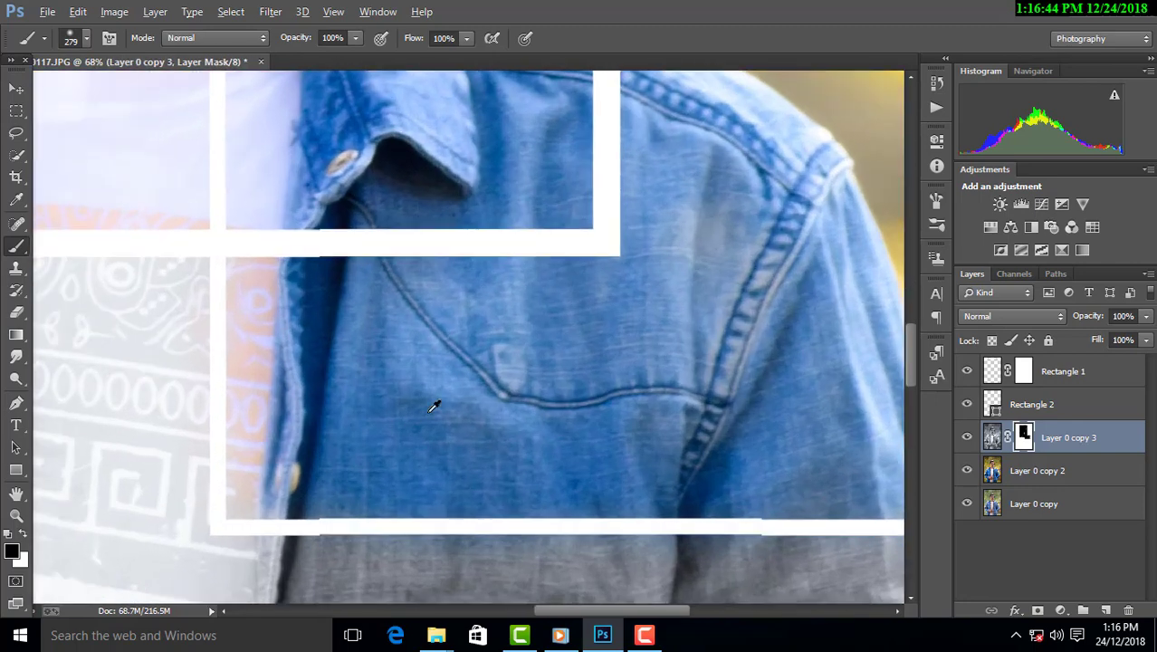
Set the brush to 128 px and reveal the yellow background in the frame's top-right corner.
right_click(577, 306)
left_click(477, 194)
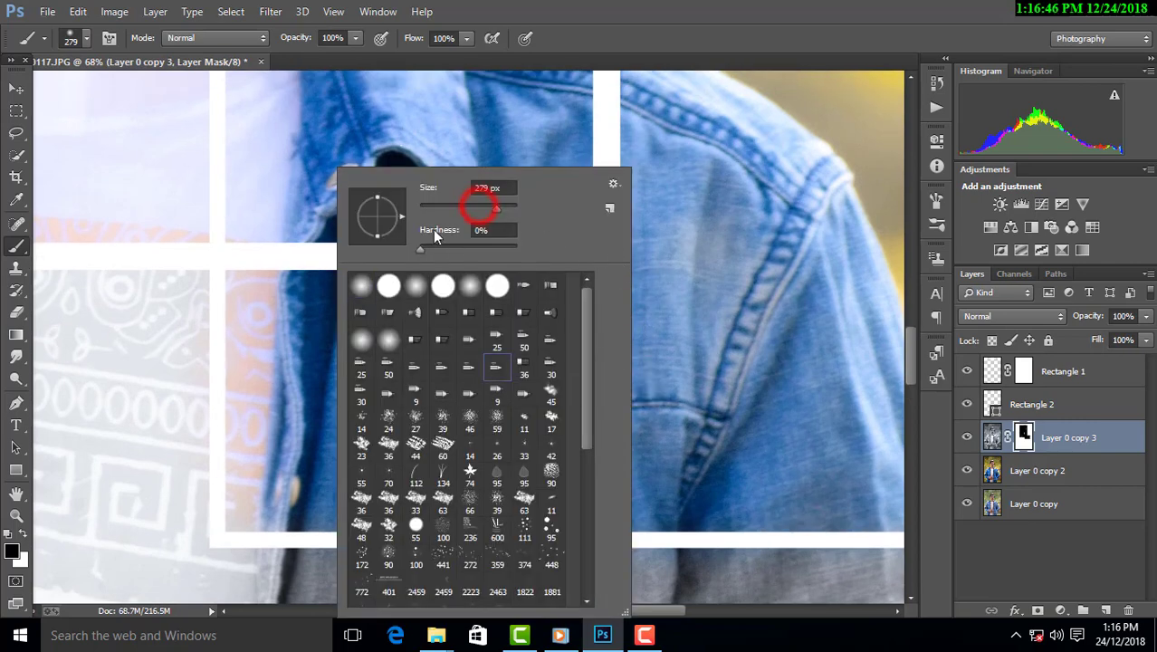
type("128")
left_click(288, 425)
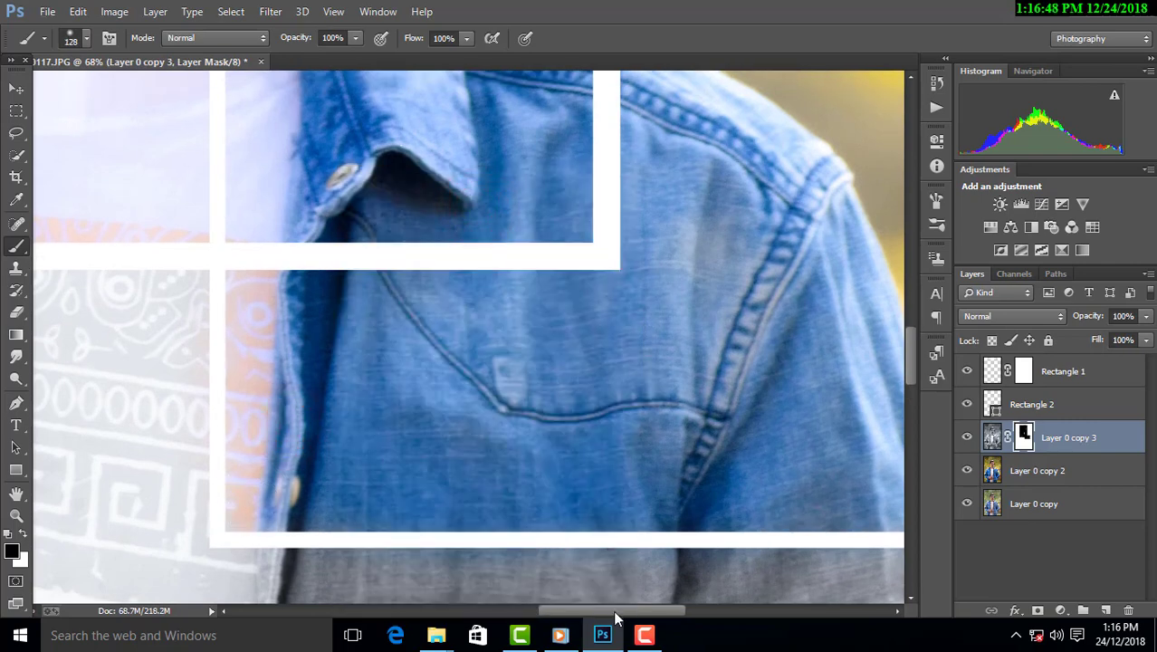
left_click_drag(614, 610, 684, 610)
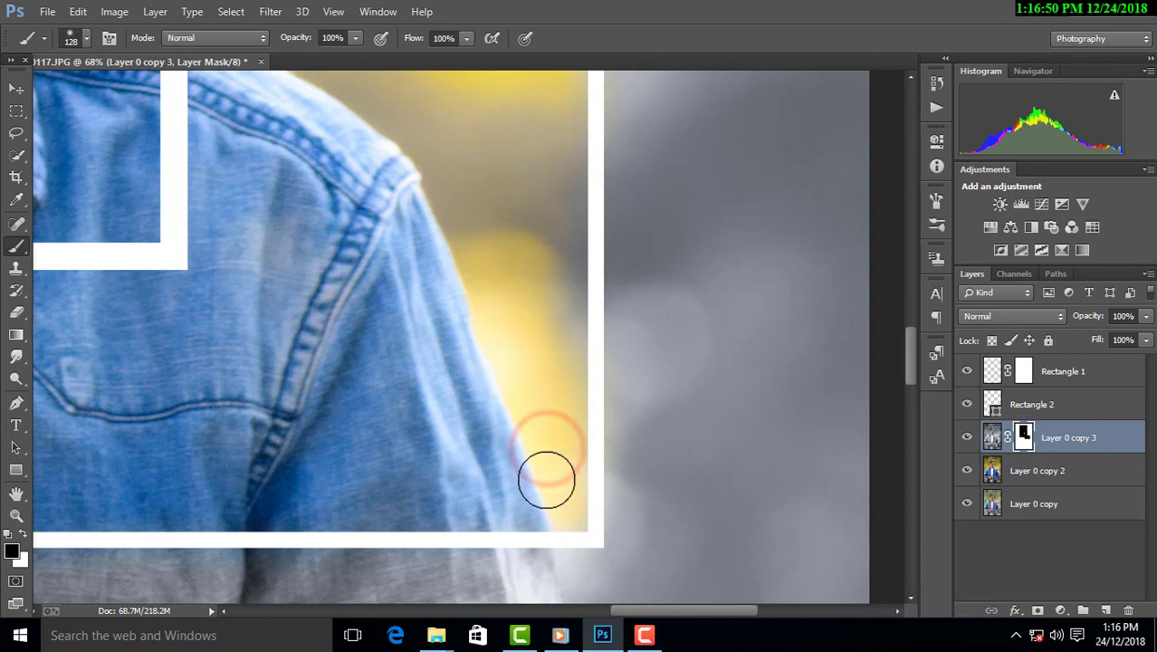
scroll(535, 407, "up", 3)
left_click(528, 329)
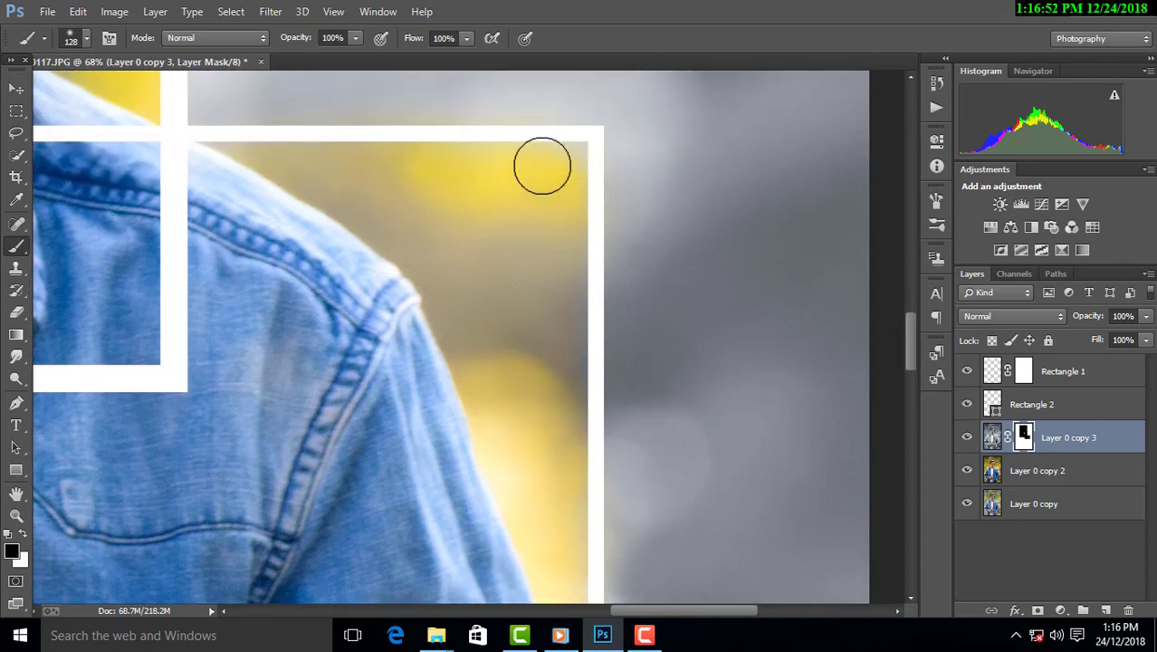
scroll(224, 255, "down", 3)
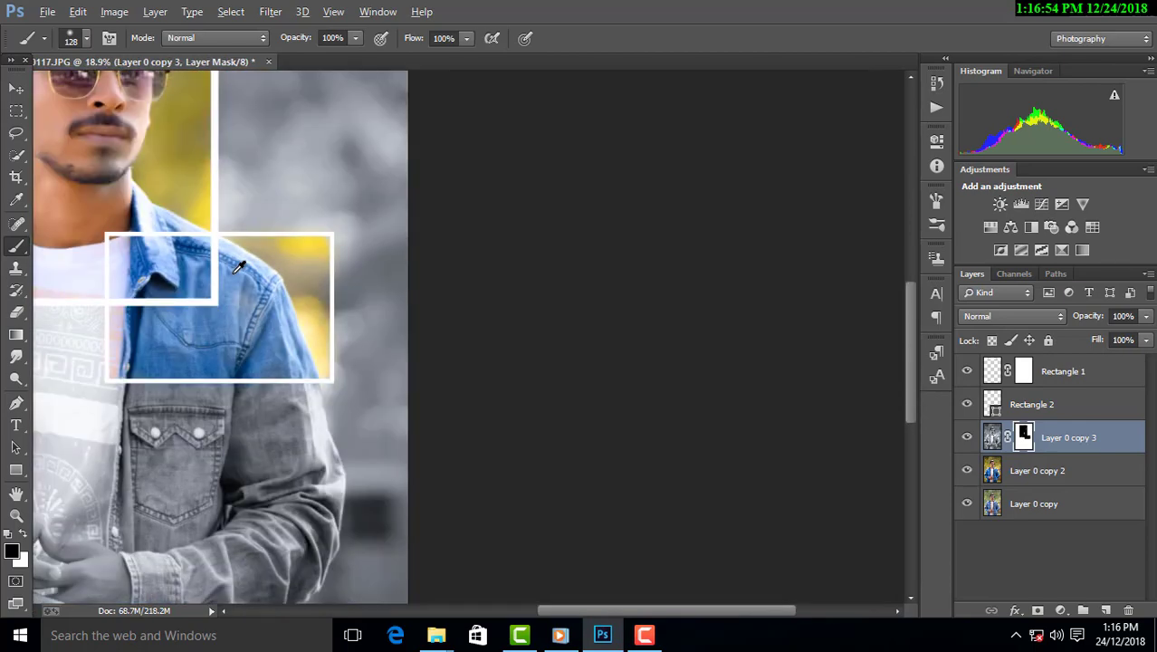
scroll(232, 261, "down", 3)
Compare the result with the full-colour photo and toggle the second frame's visibility.
left_click(15, 91)
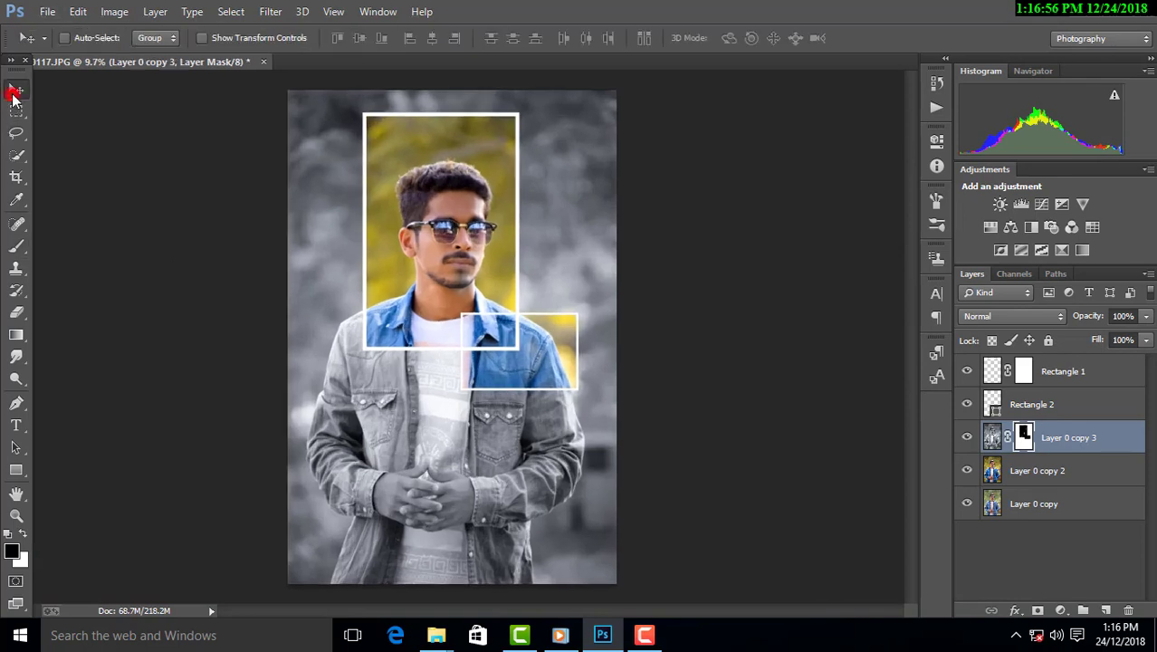
scroll(186, 165, "down", 1)
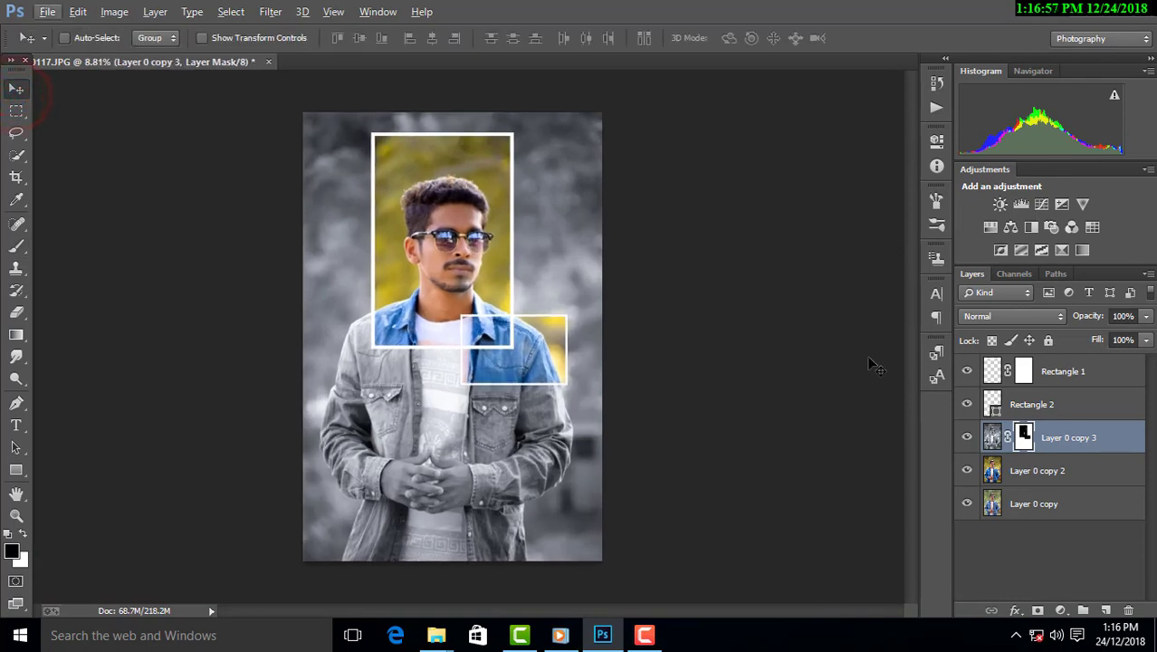
left_click(969, 438)
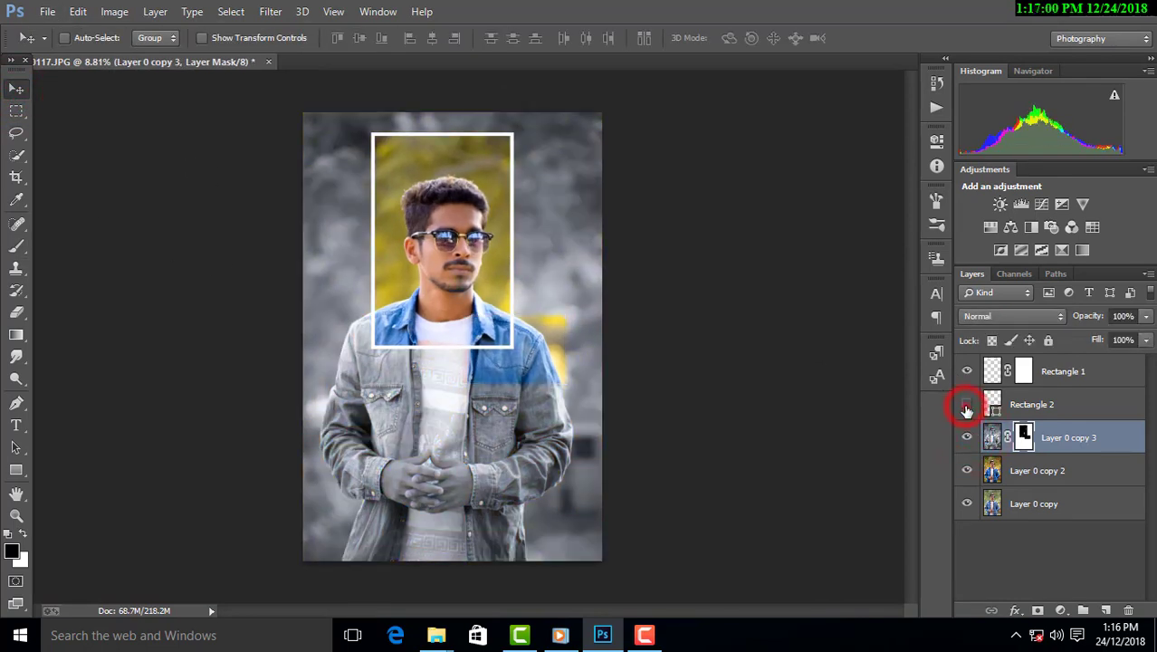
left_click(967, 405)
left_click(967, 405)
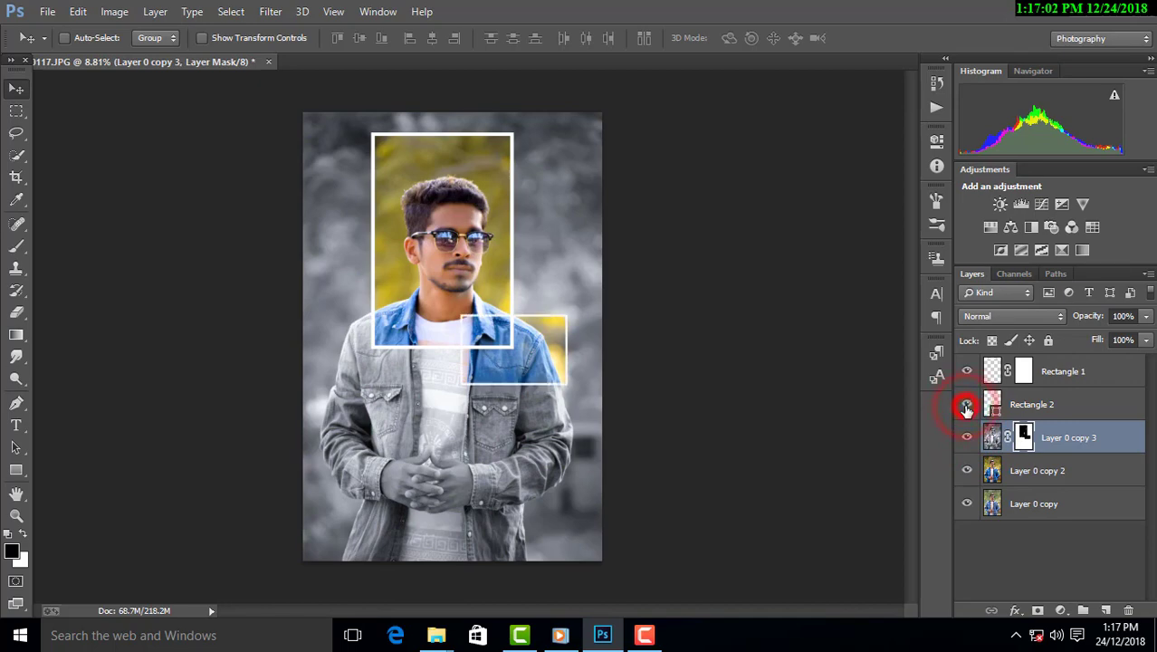
Merge the visible layers into Rectangle 1 and duplicate the merged layer.
left_click(1079, 371)
right_click(1136, 371)
left_click(818, 498)
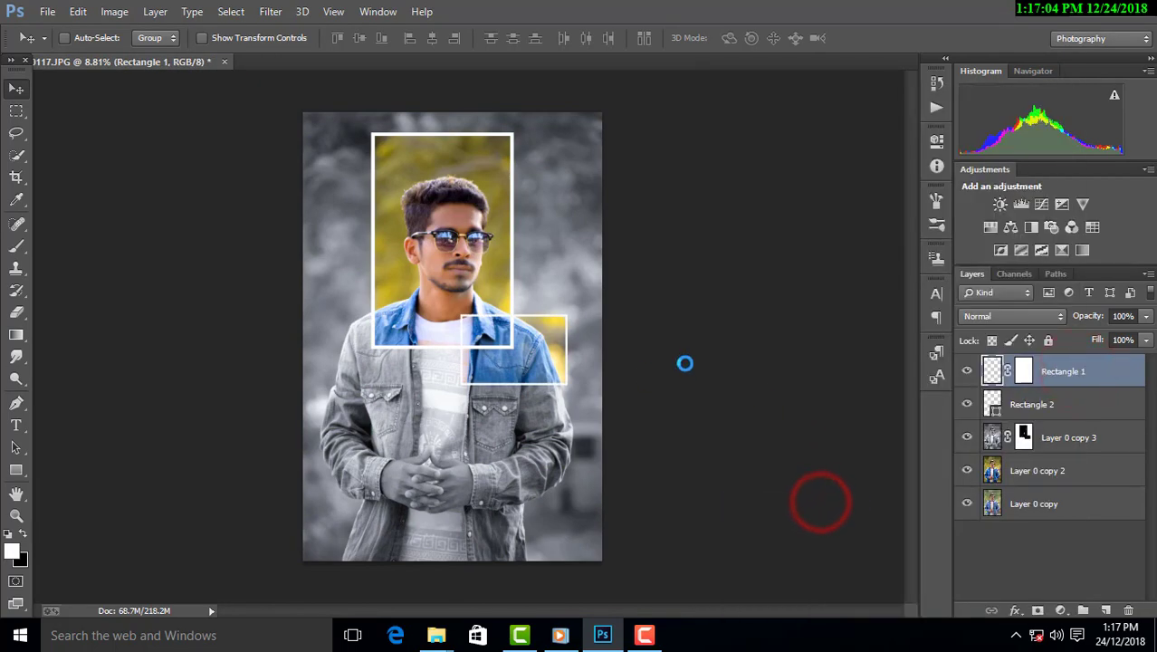
left_click_drag(1025, 387, 1106, 611)
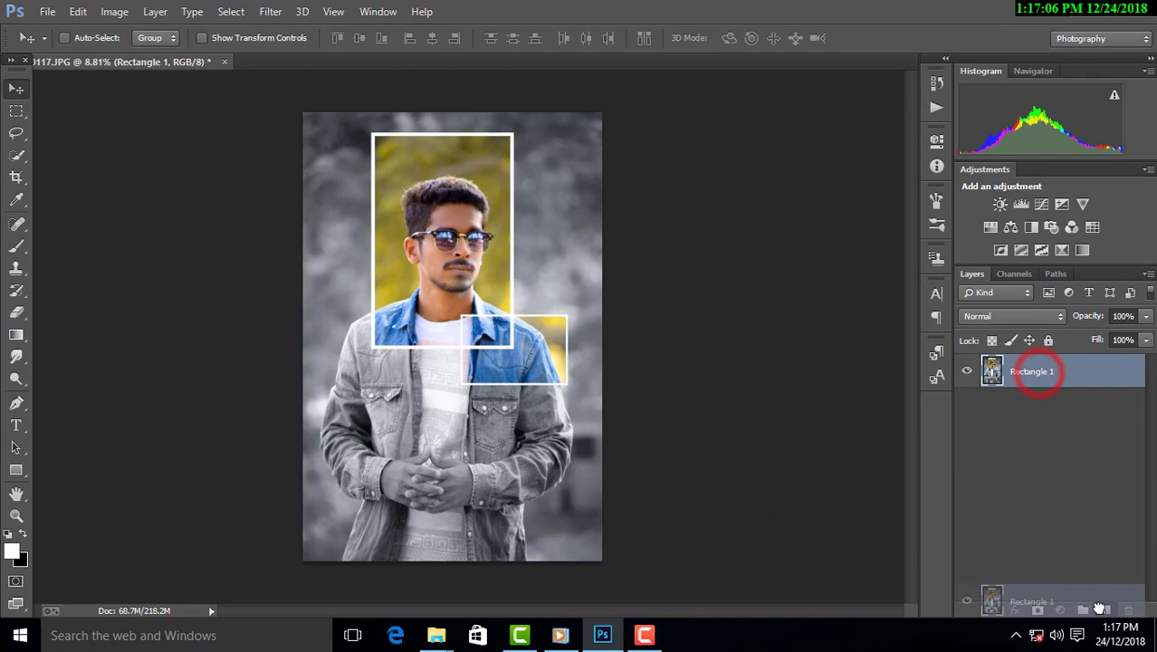
Try Clarity +26 in the Camera Raw filter, then cancel without applying.
left_click(268, 10)
left_click(324, 109)
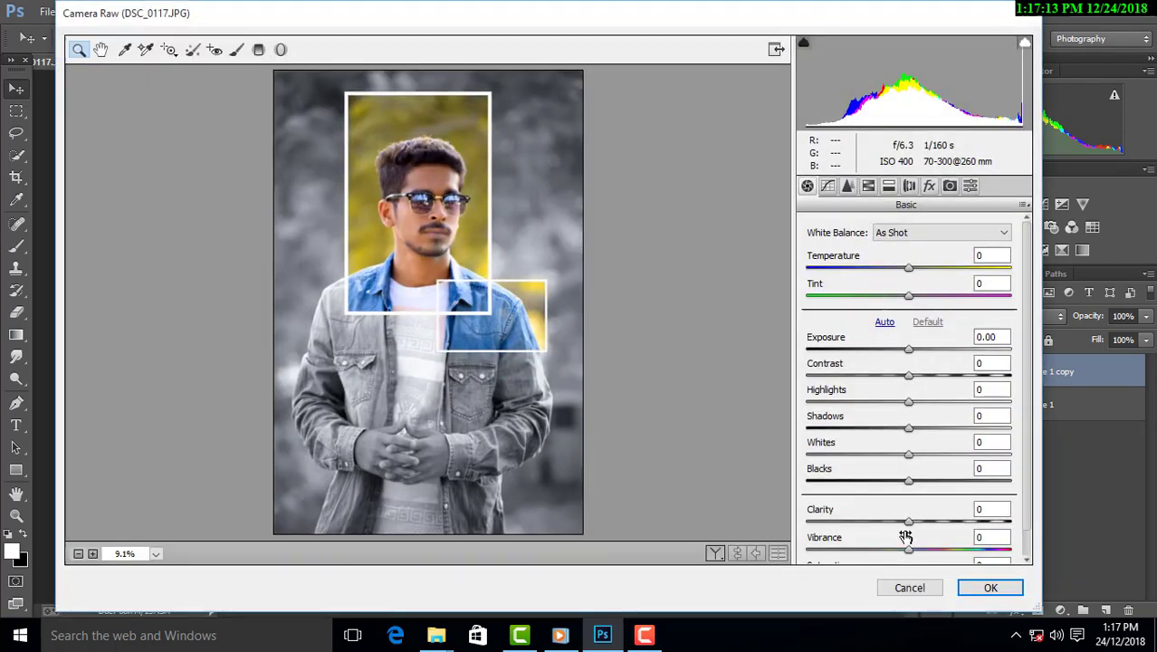
mouse_move(909, 525)
left_mouse_down()
mouse_move(942, 528)
mouse_move(893, 529)
left_mouse_up()
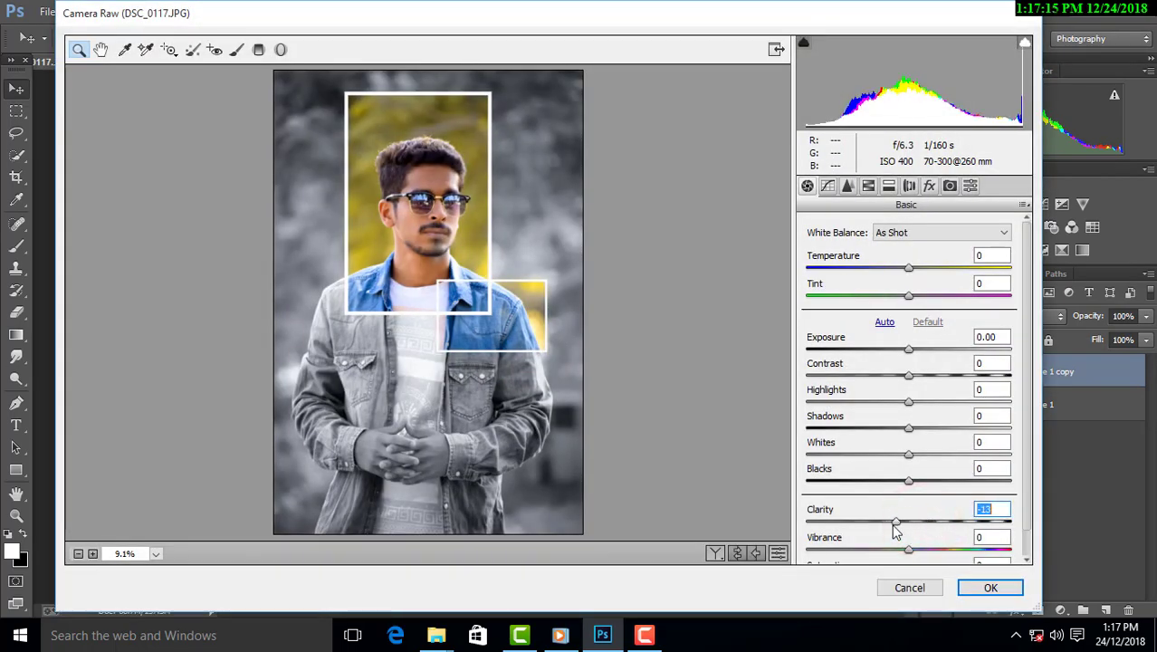
left_click(912, 590)
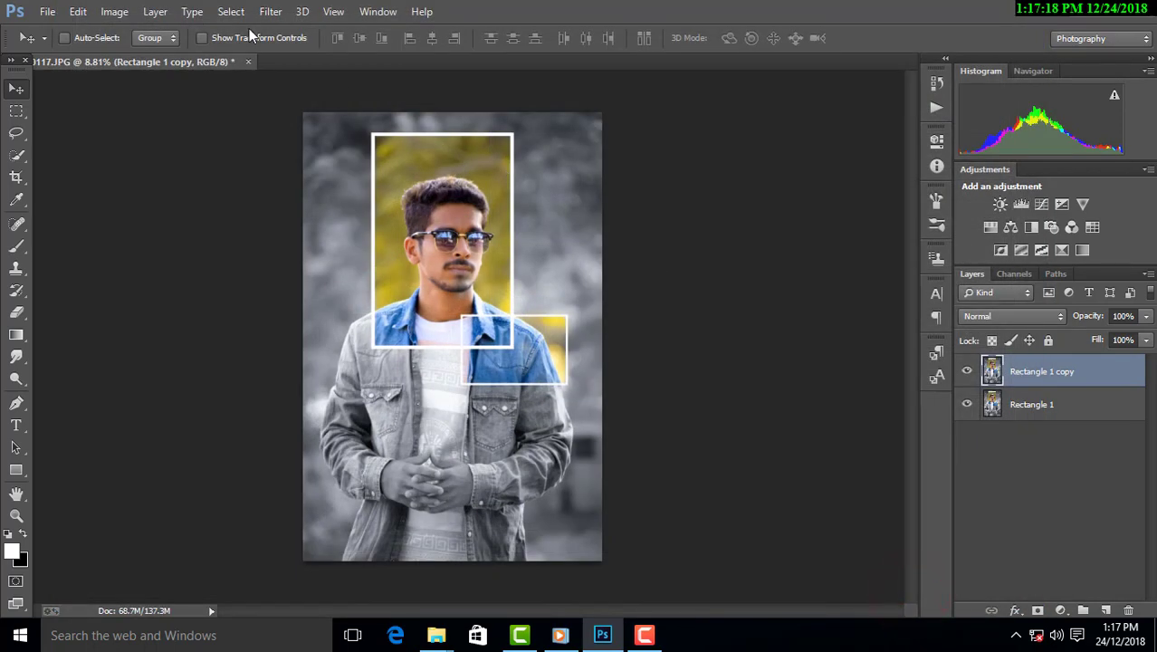
Step back in history to the five-layer state and duplicate Rectangle 1.
left_click(78, 11)
left_click(118, 41)
left_click(78, 11)
left_click(118, 42)
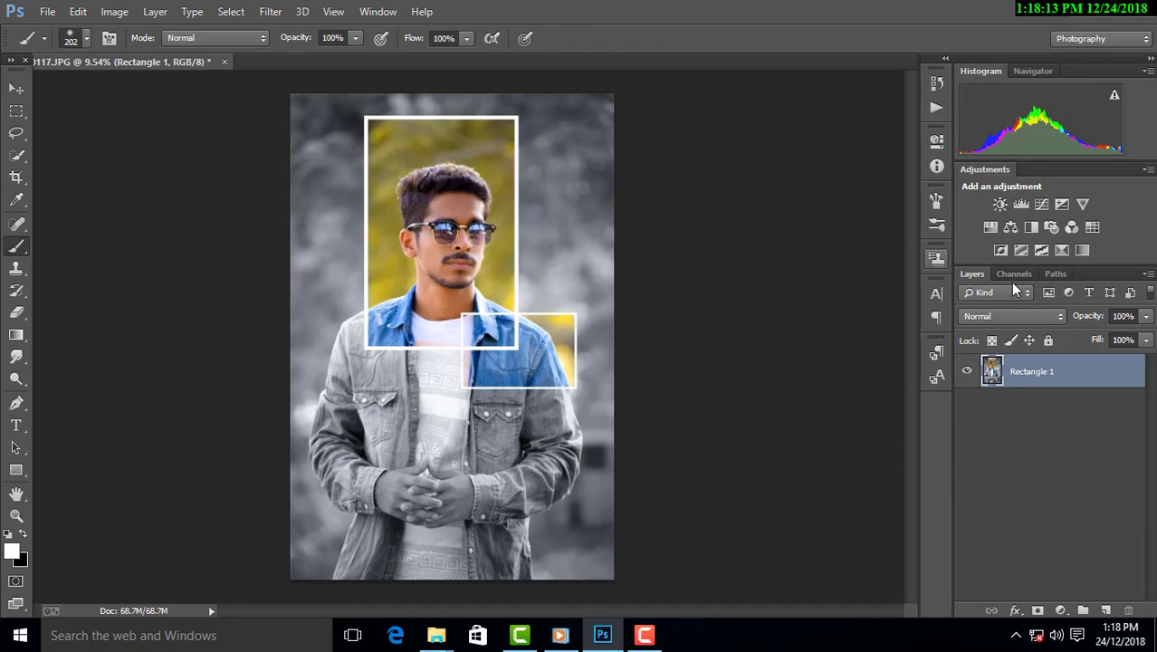
mouse_move(1050, 369)
left_mouse_down()
mouse_move(1094, 479)
mouse_move(1106, 610)
left_mouse_up()
In Camera Raw on the copy, set Clarity and Vibrance +15, Whites +33, Blacks -27, Highlights +17, Shadows +23.
left_click(269, 11)
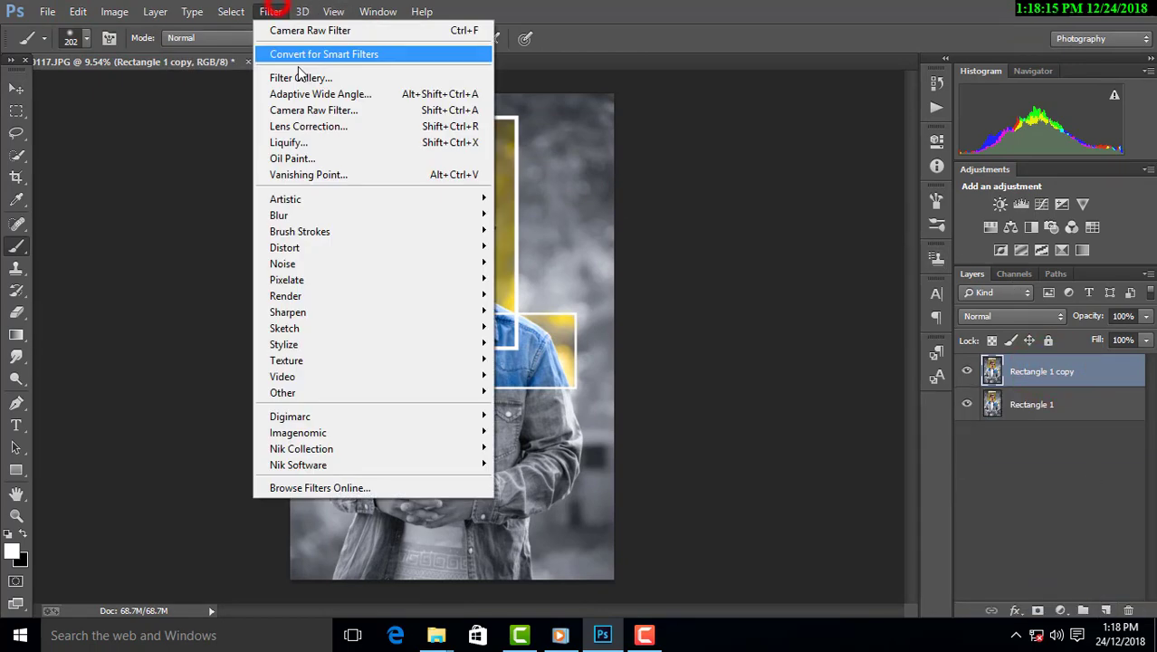
left_click(324, 115)
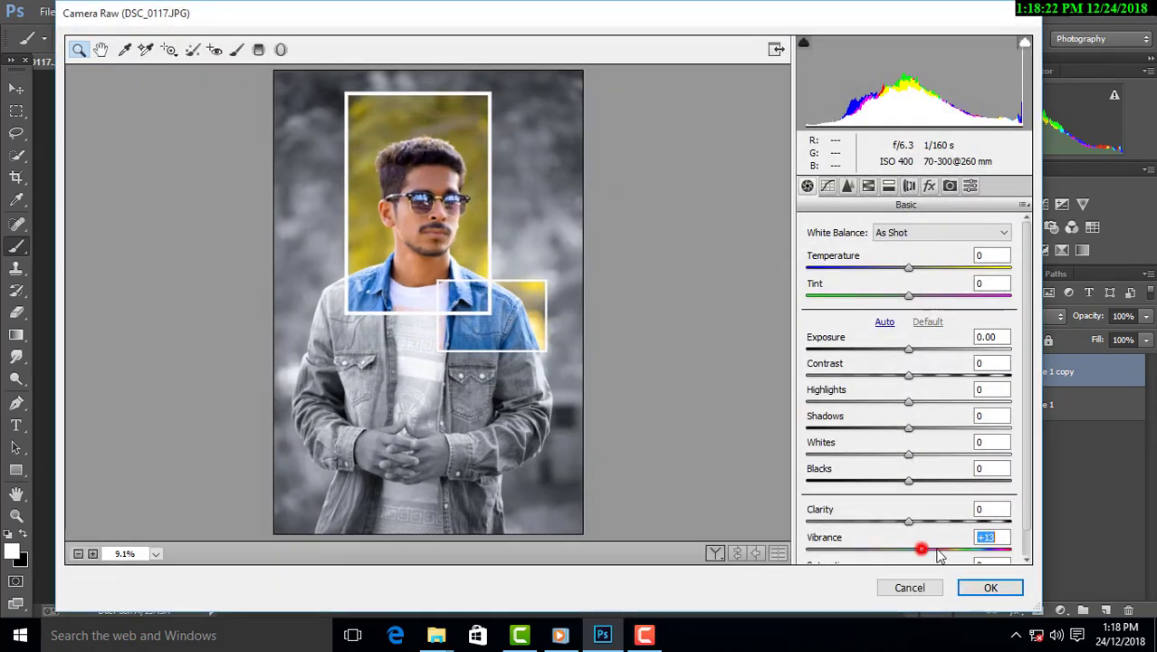
mouse_move(940, 555)
left_mouse_down()
mouse_move(924, 549)
mouse_move(941, 525)
mouse_move(928, 533)
left_mouse_up()
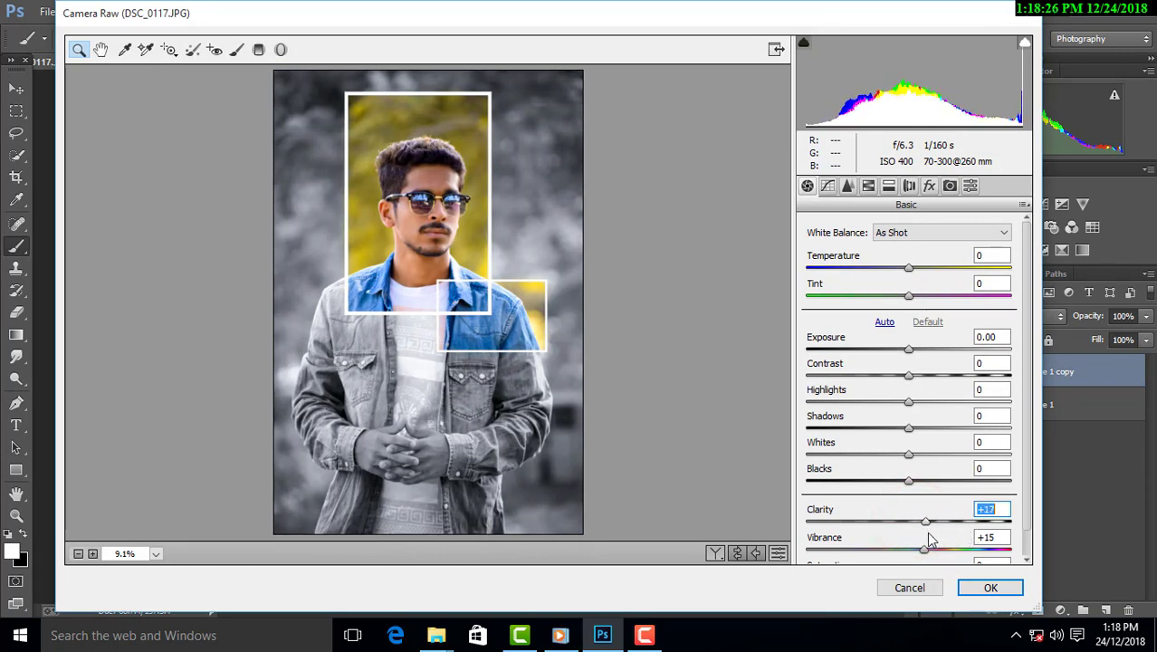
mouse_move(890, 487)
left_mouse_down()
mouse_move(867, 482)
mouse_move(942, 454)
left_mouse_up()
mouse_move(909, 428)
left_mouse_down()
mouse_move(933, 430)
mouse_move(933, 405)
left_mouse_up()
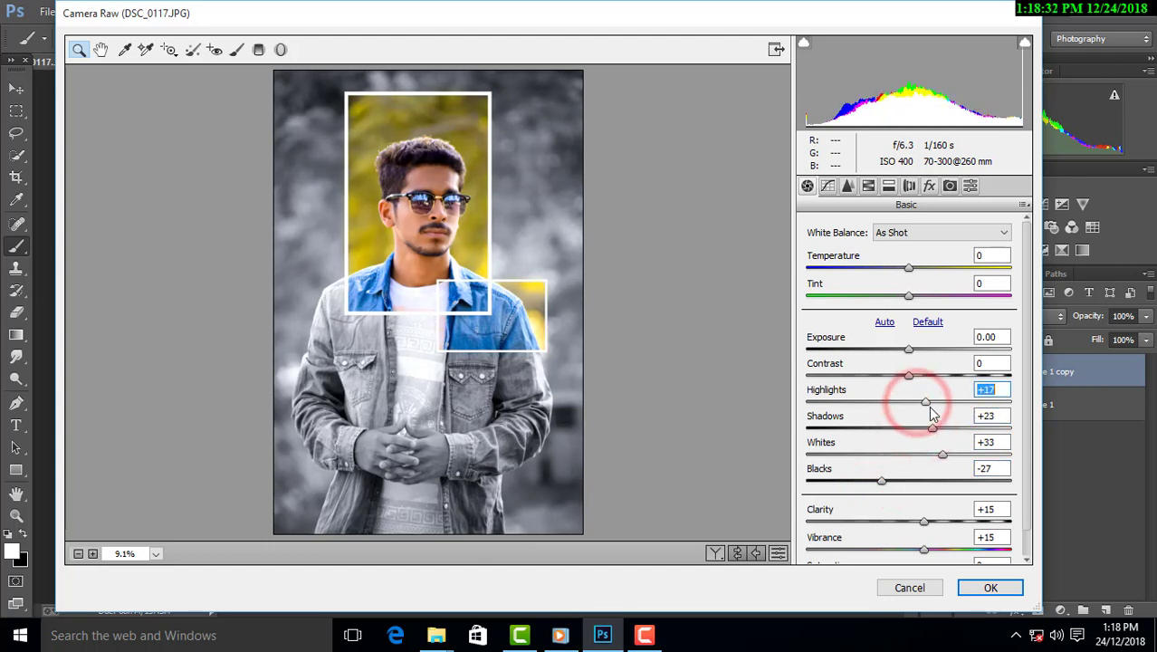
Reduce luminance noise, shift green hue, and desaturate yellows, greens and aquas while boosting blues.
left_click(849, 187)
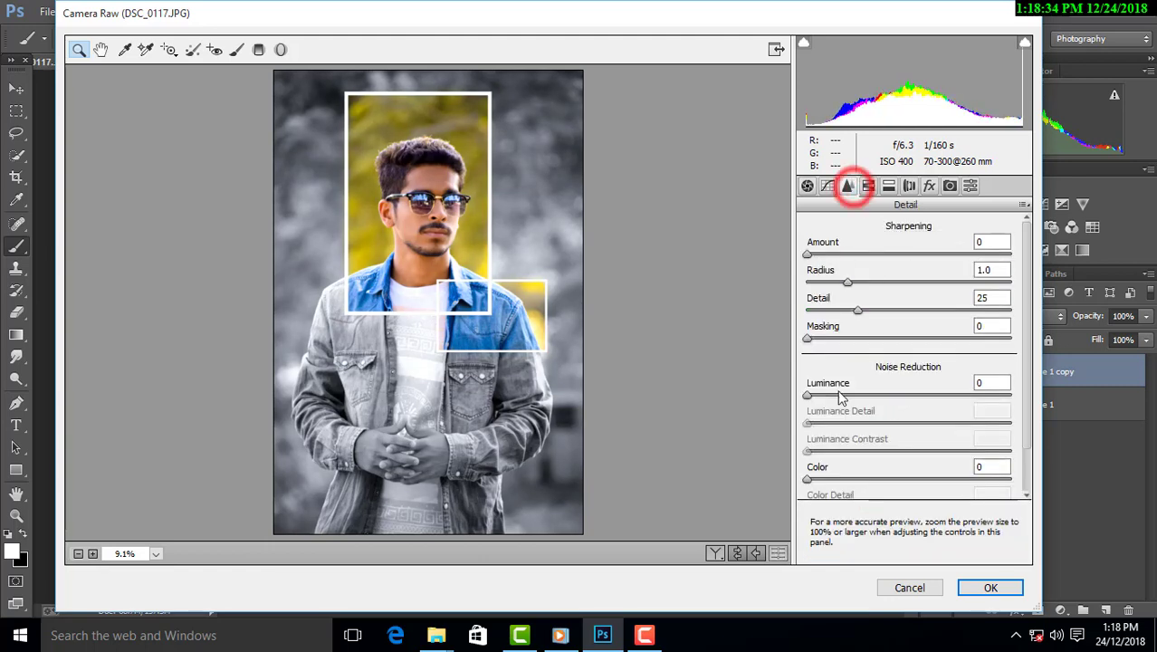
left_click_drag(808, 396, 874, 396)
left_click(868, 186)
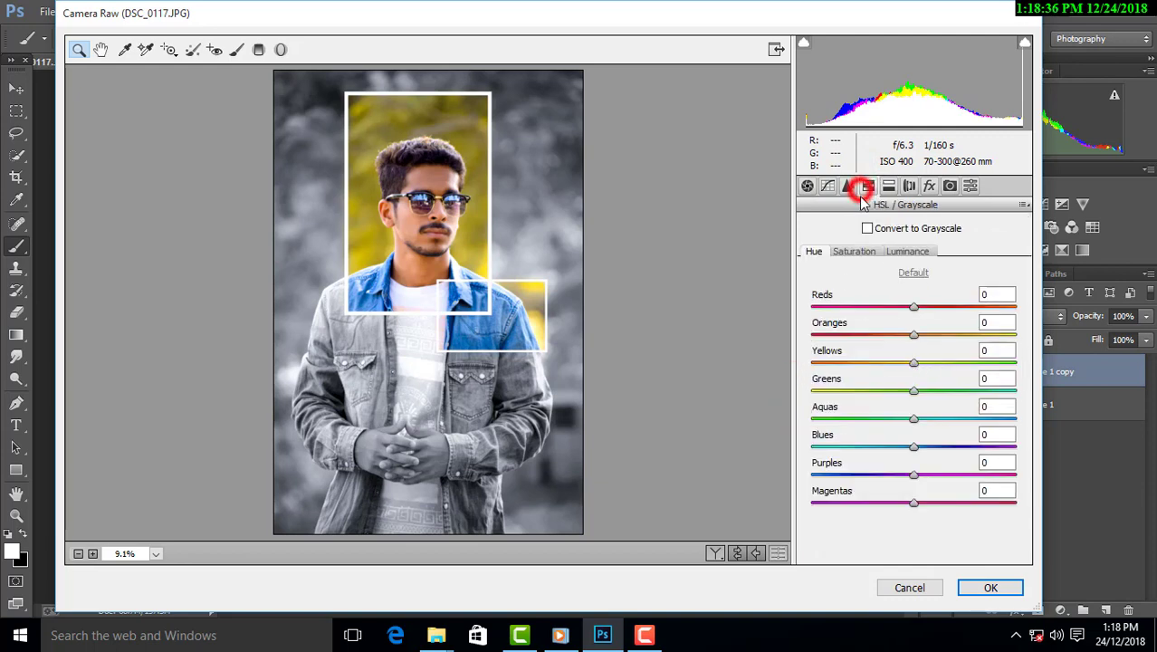
left_click_drag(910, 390, 843, 390)
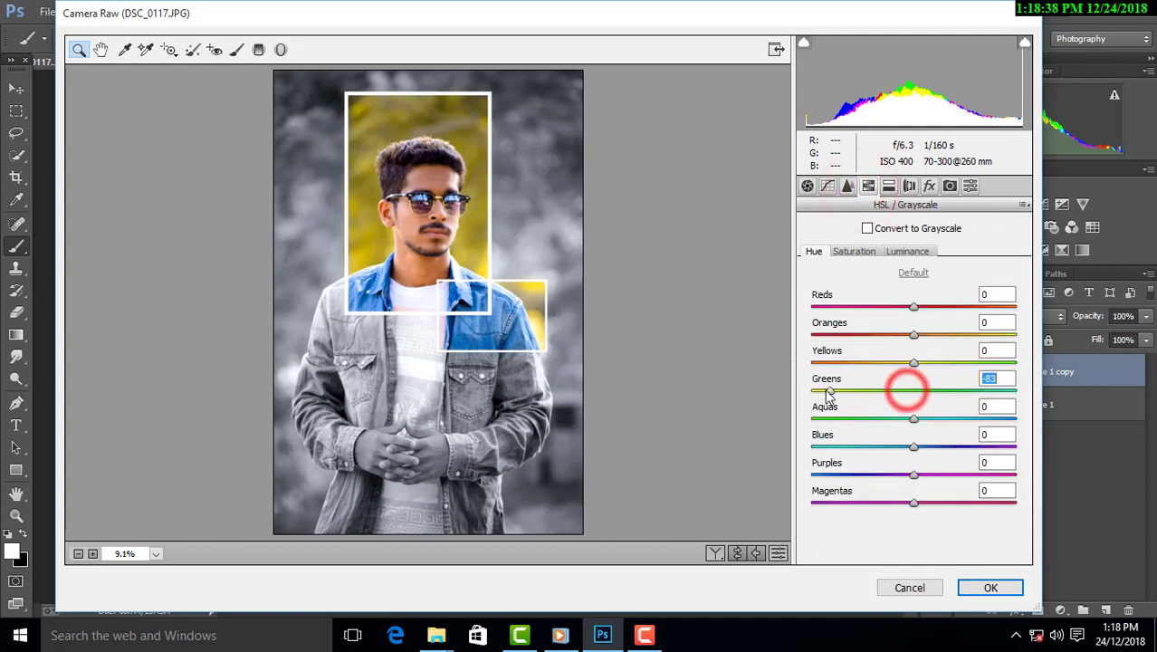
left_click(860, 252)
mouse_move(914, 362)
left_mouse_down()
mouse_move(846, 362)
mouse_move(965, 363)
left_mouse_up()
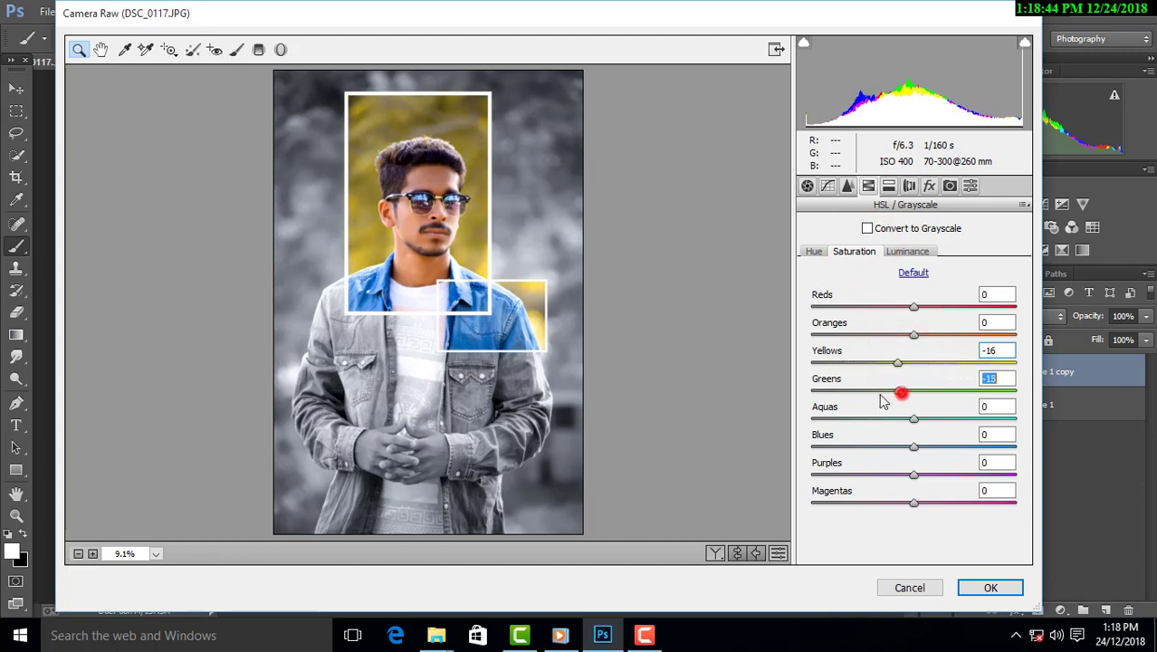
mouse_move(883, 402)
left_mouse_down()
mouse_move(895, 406)
mouse_move(856, 419)
left_mouse_up()
mouse_move(913, 446)
left_mouse_down()
mouse_move(946, 447)
mouse_move(953, 460)
mouse_move(920, 446)
mouse_move(918, 407)
mouse_move(908, 407)
mouse_move(987, 410)
left_mouse_up()
Darken yellow luminance to -17 and add a -31 post-crop vignette with its midpoint moved outward.
left_click(917, 253)
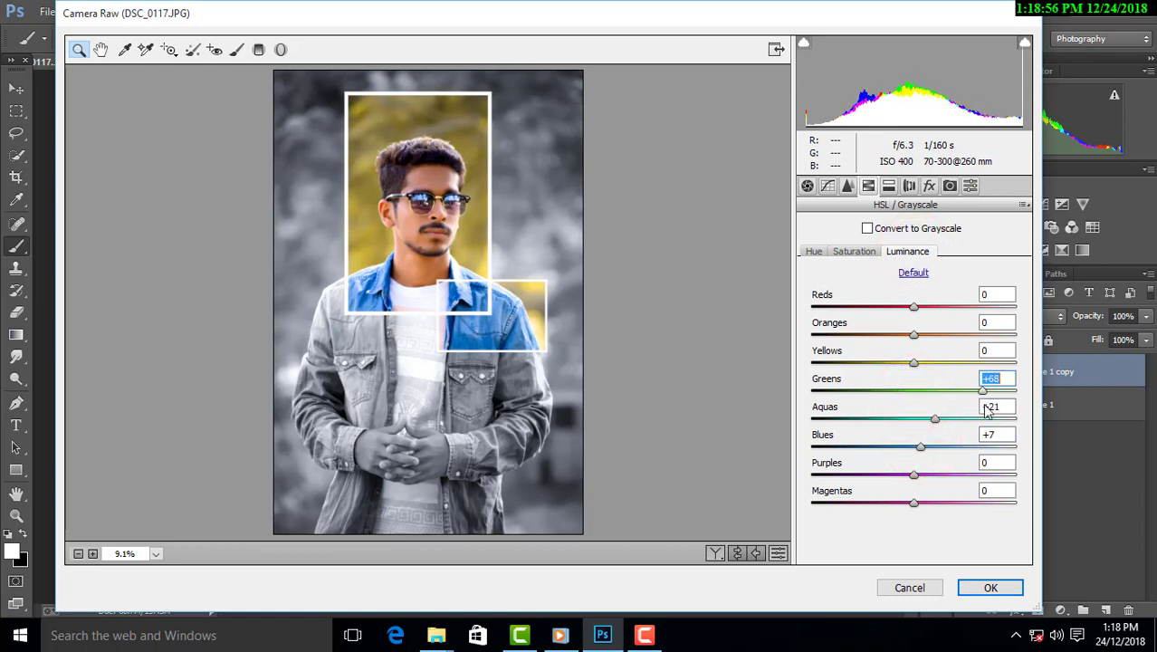
left_click_drag(914, 362, 901, 379)
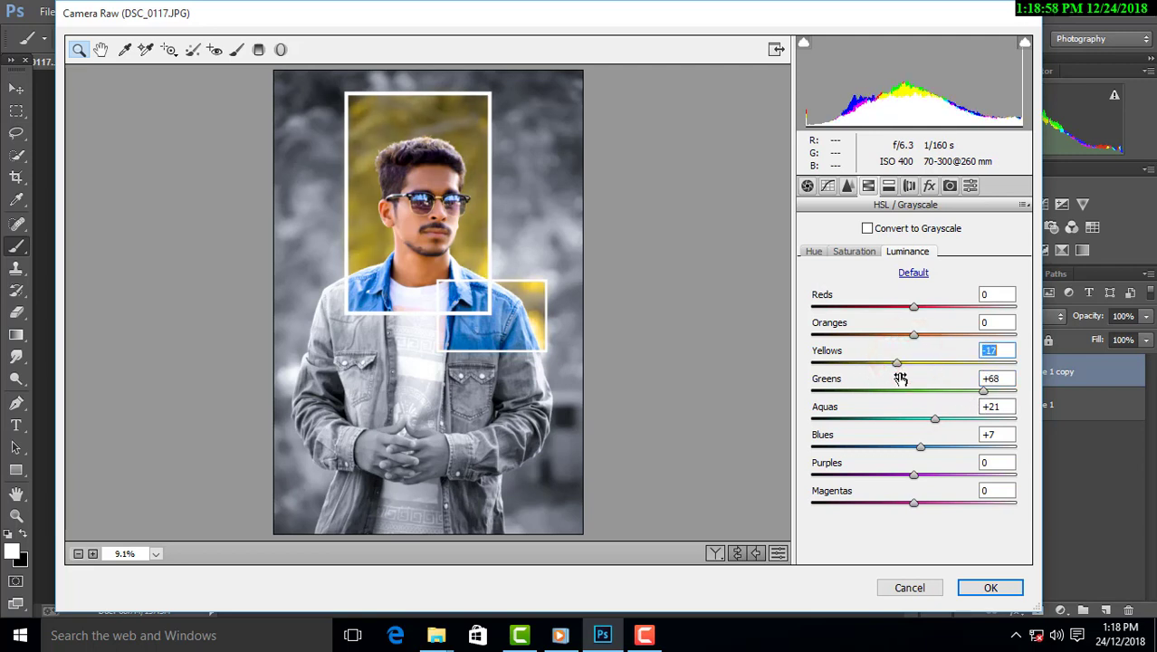
left_click(930, 186)
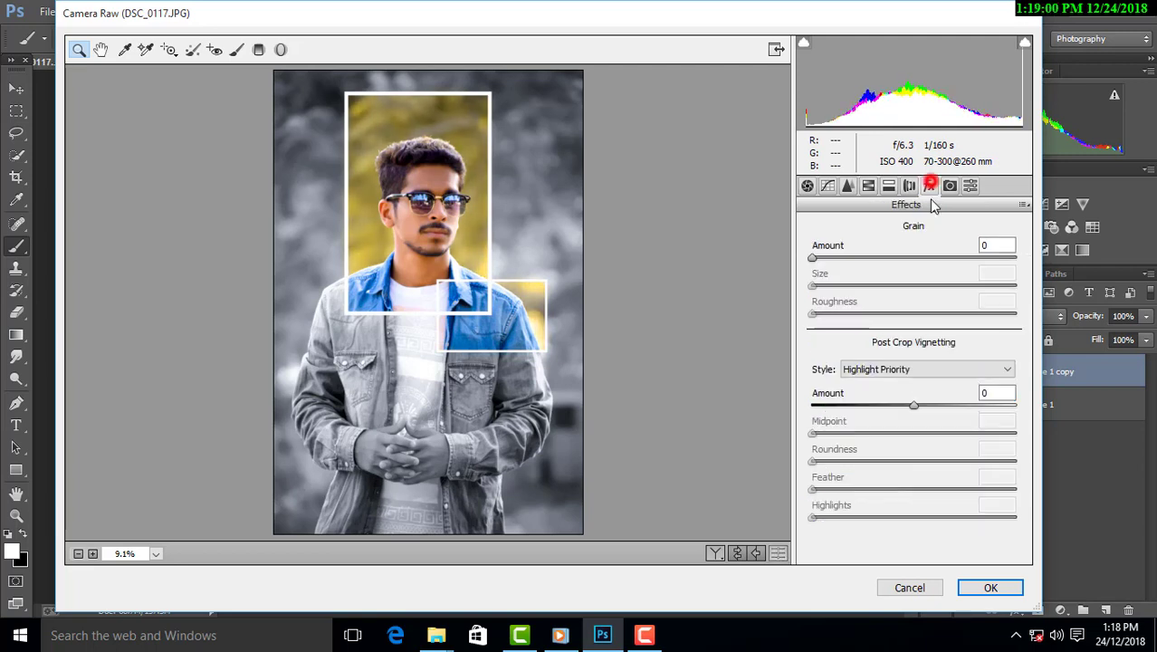
left_click_drag(914, 407, 891, 409)
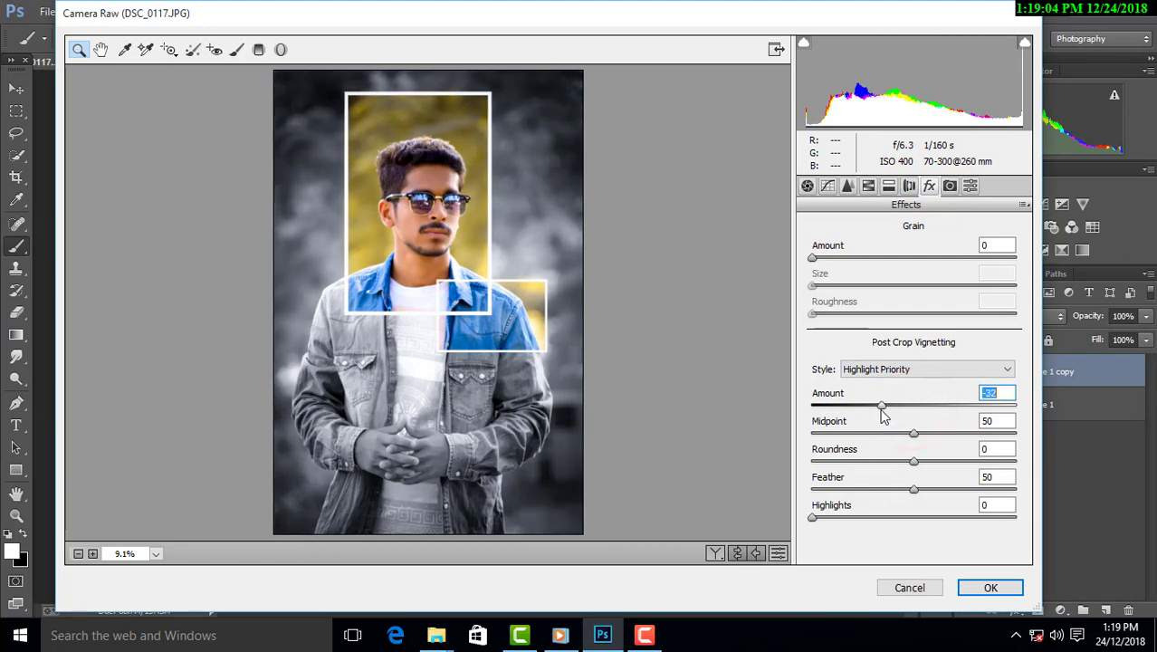
left_click_drag(924, 434, 934, 441)
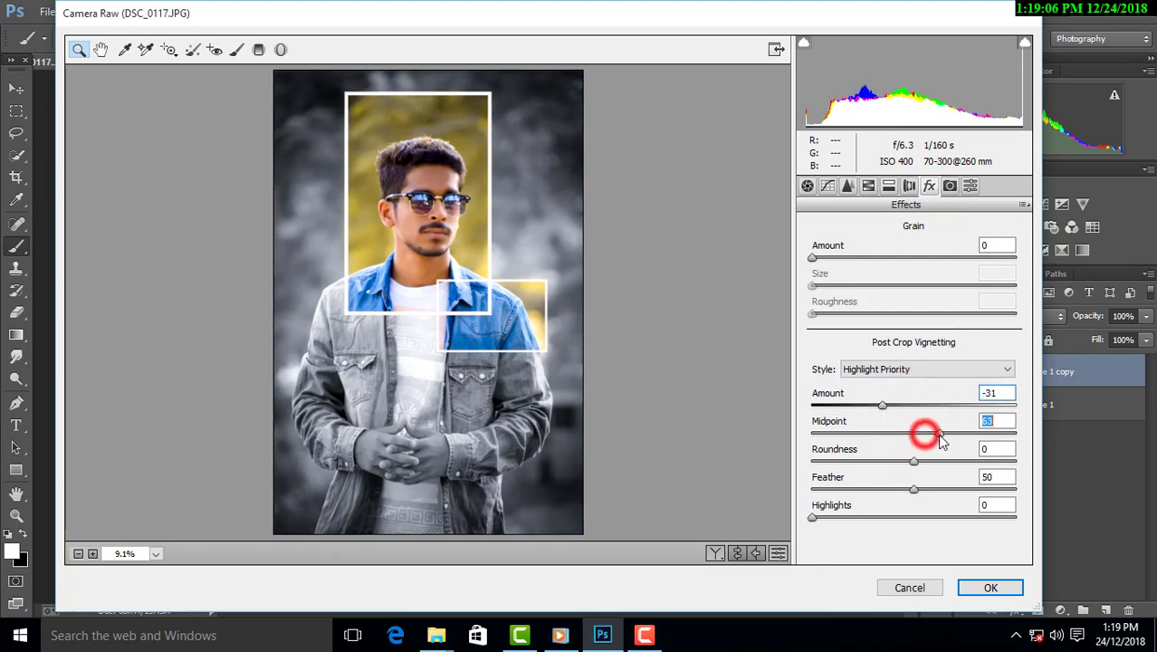
Adjust the calibration green primary hue and saturation, then brighten and slightly desaturate the oranges.
left_click(950, 185)
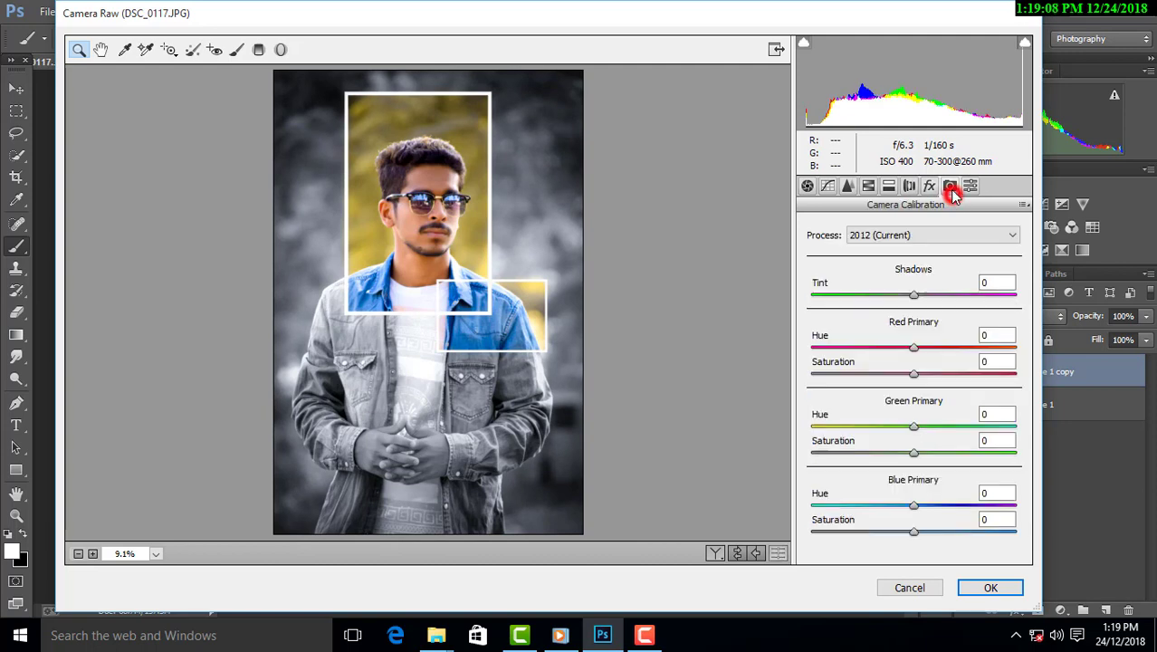
mouse_move(913, 427)
left_mouse_down()
mouse_move(867, 429)
mouse_move(966, 428)
left_mouse_up()
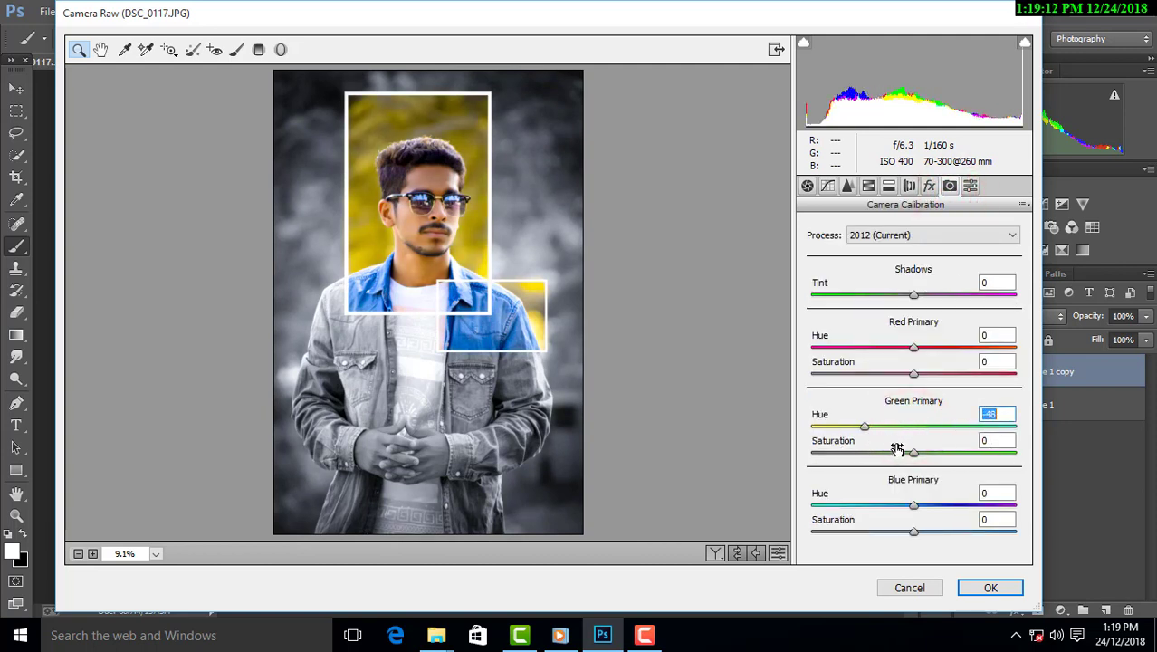
mouse_move(892, 435)
left_mouse_down()
mouse_move(904, 427)
mouse_move(884, 458)
mouse_move(908, 447)
left_mouse_up()
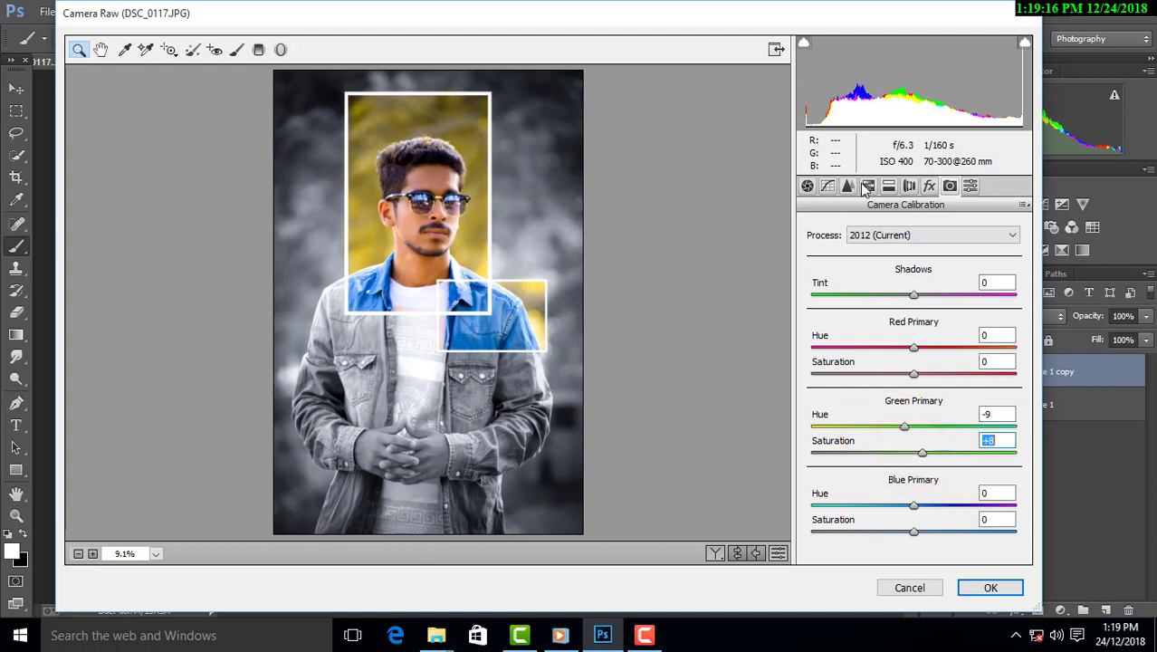
left_click(867, 186)
mouse_move(914, 335)
left_mouse_down()
mouse_move(942, 337)
mouse_move(932, 342)
left_mouse_up()
left_click(855, 252)
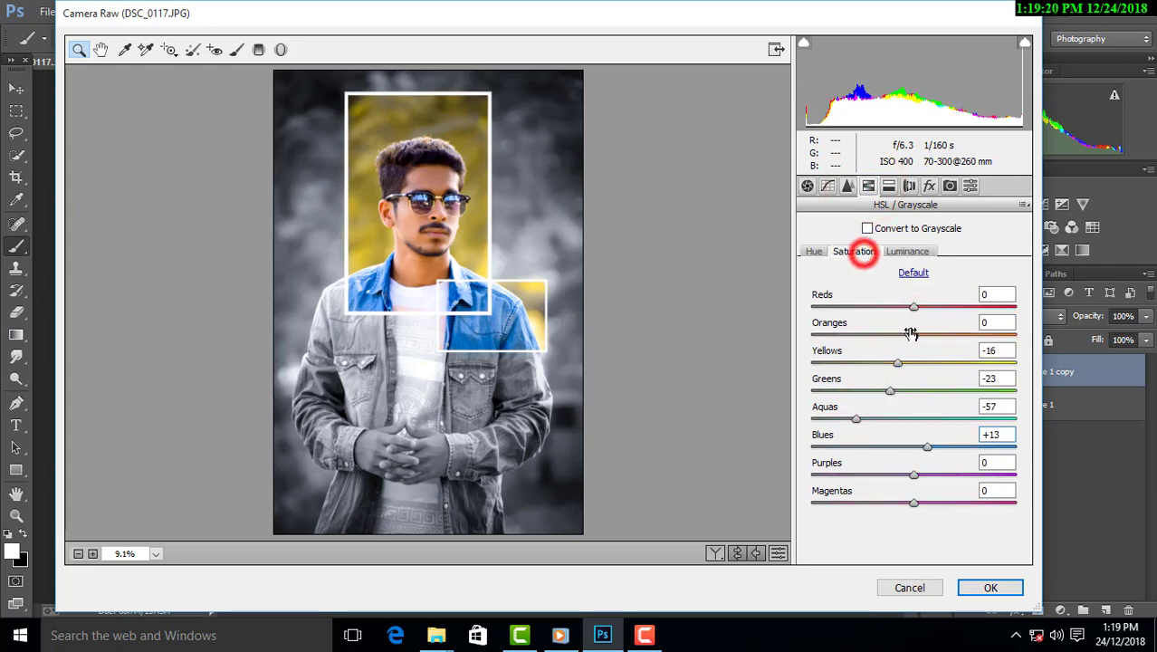
left_click_drag(919, 336, 883, 349)
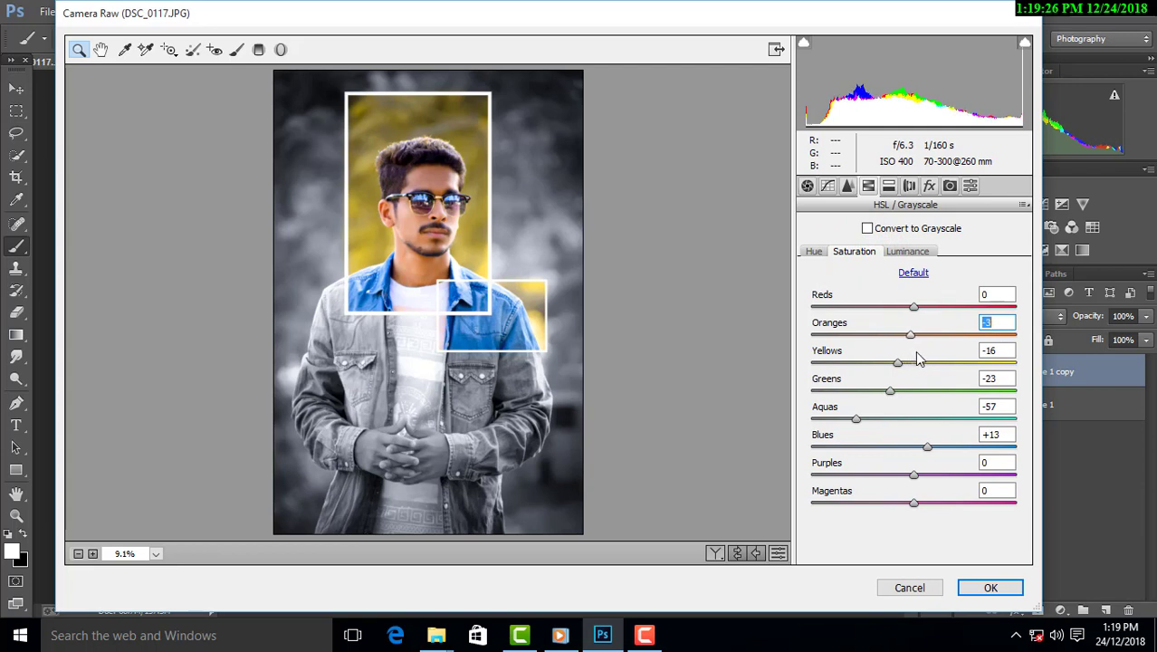
Brush +0.25 exposure onto the face, set luminance Oranges +8 and Yellows +12, and apply.
left_click(236, 49)
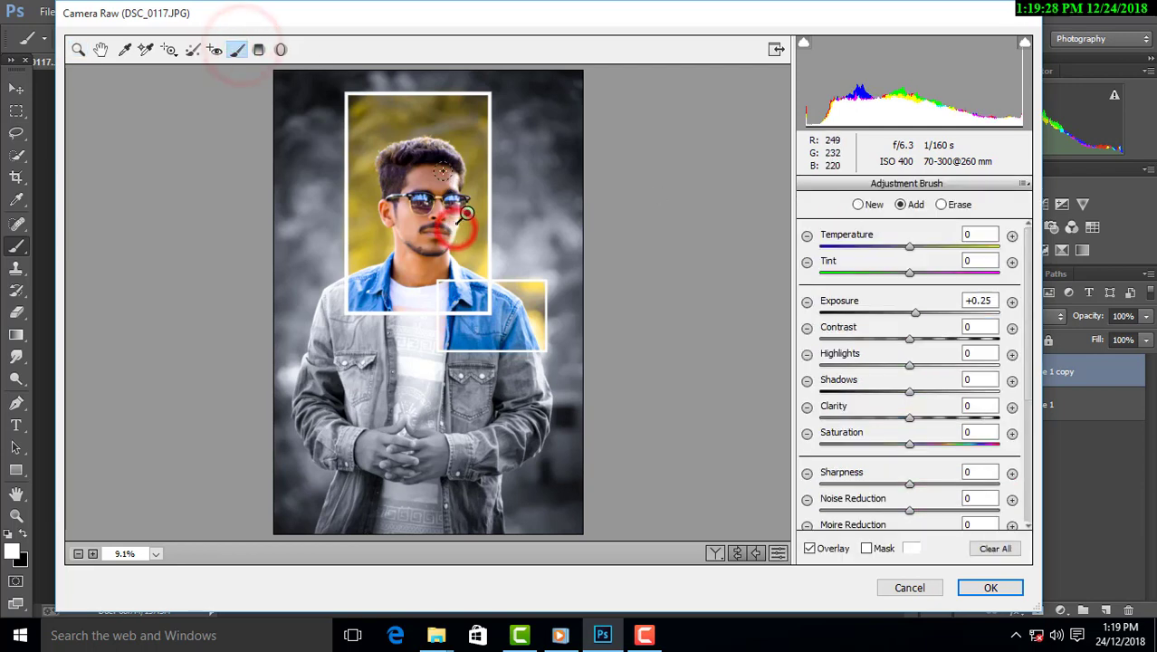
left_click(442, 172)
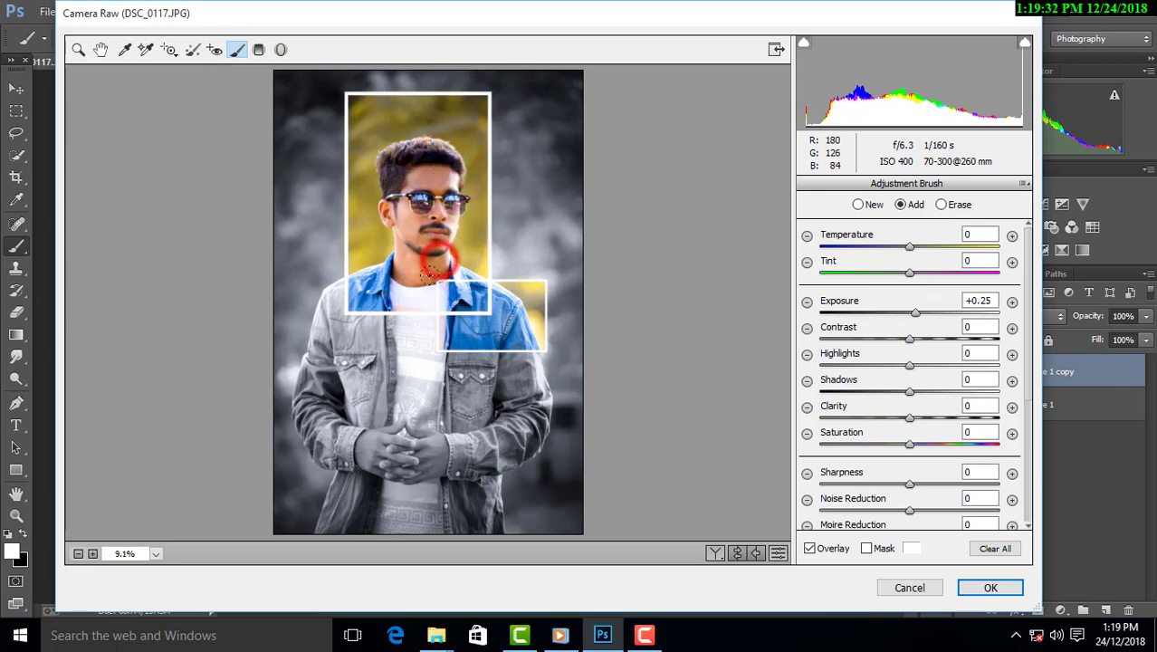
left_click(79, 50)
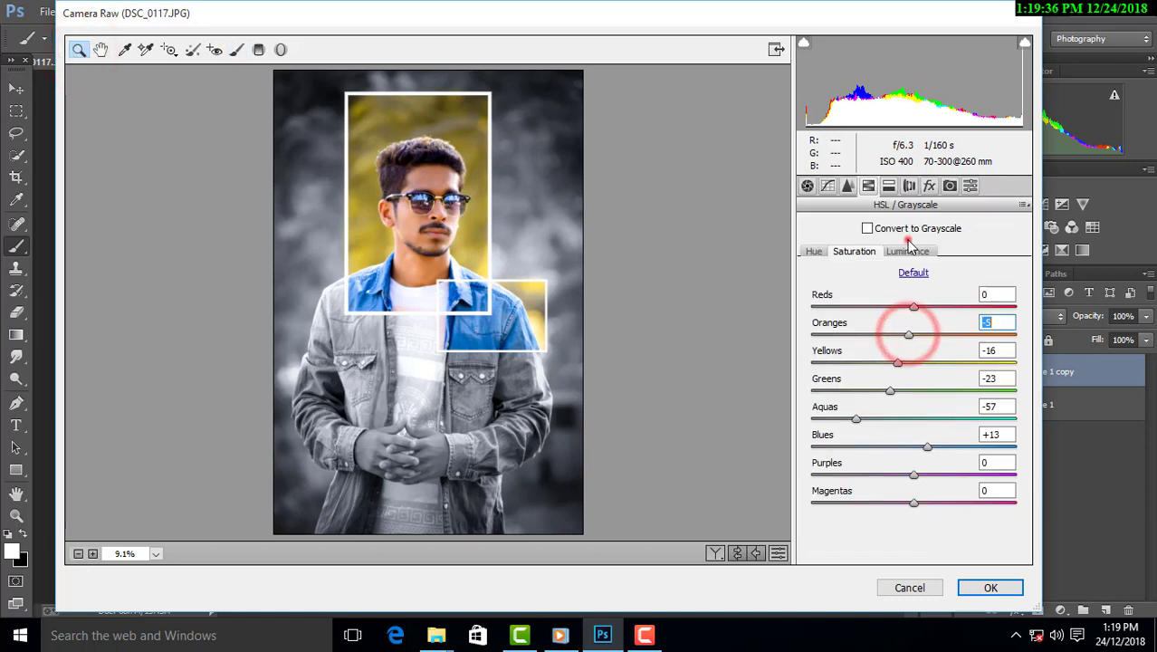
left_click(908, 251)
left_click(922, 335)
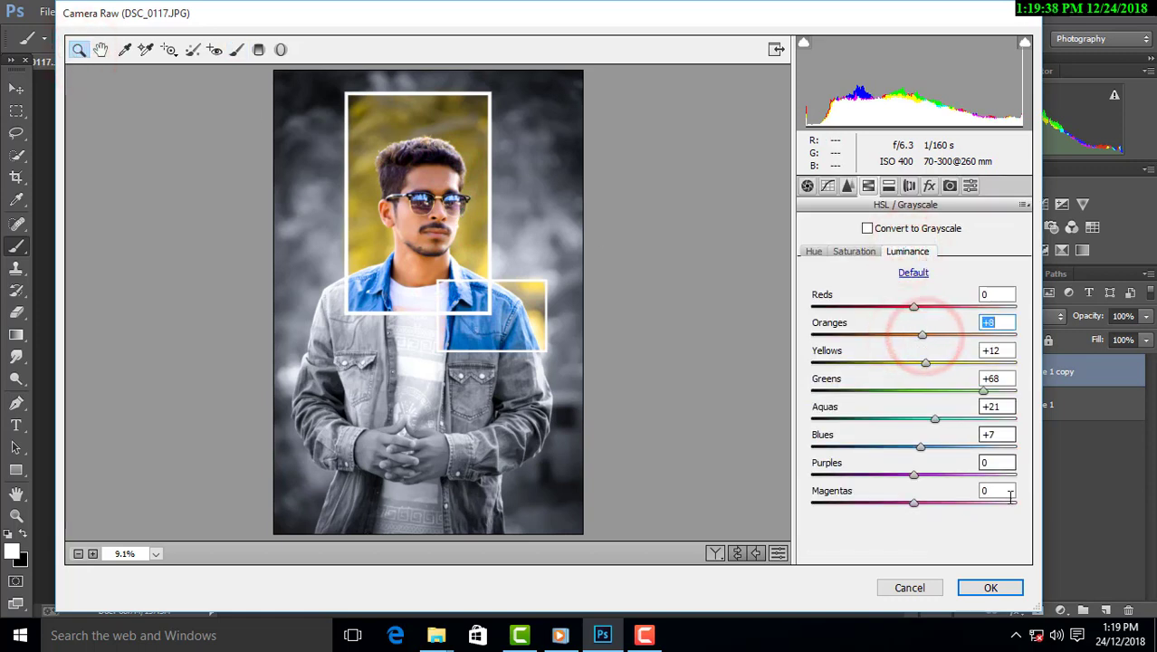
left_click(1004, 590)
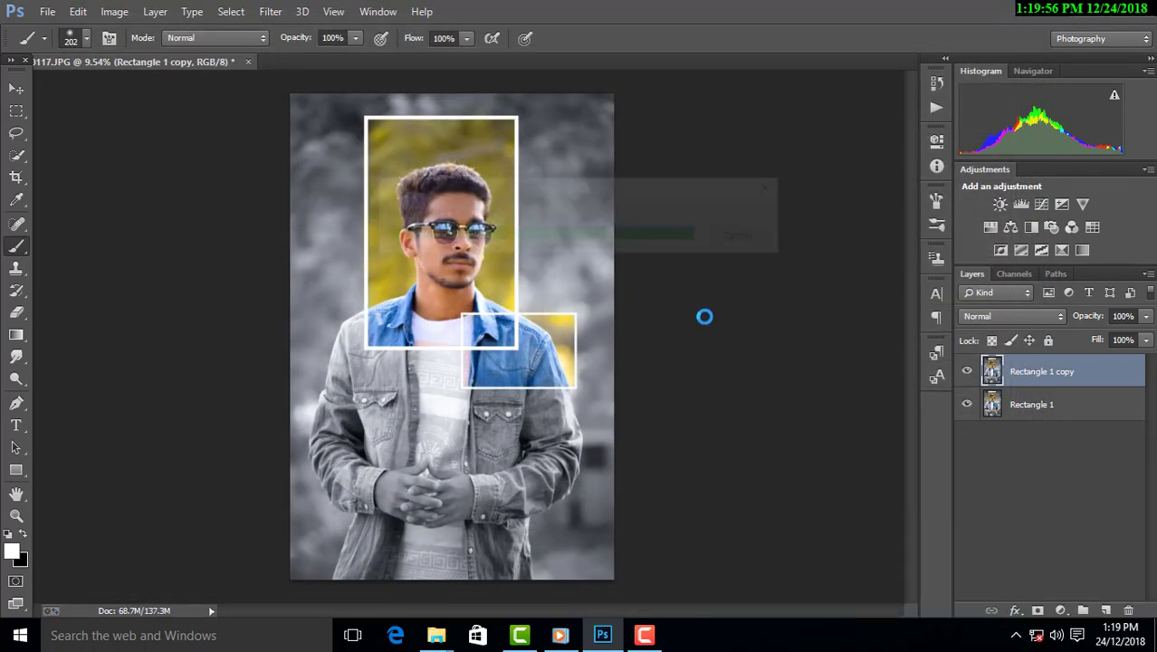
Toggle the copy layer to compare, then merge the two rectangle layers into one.
left_click(966, 371)
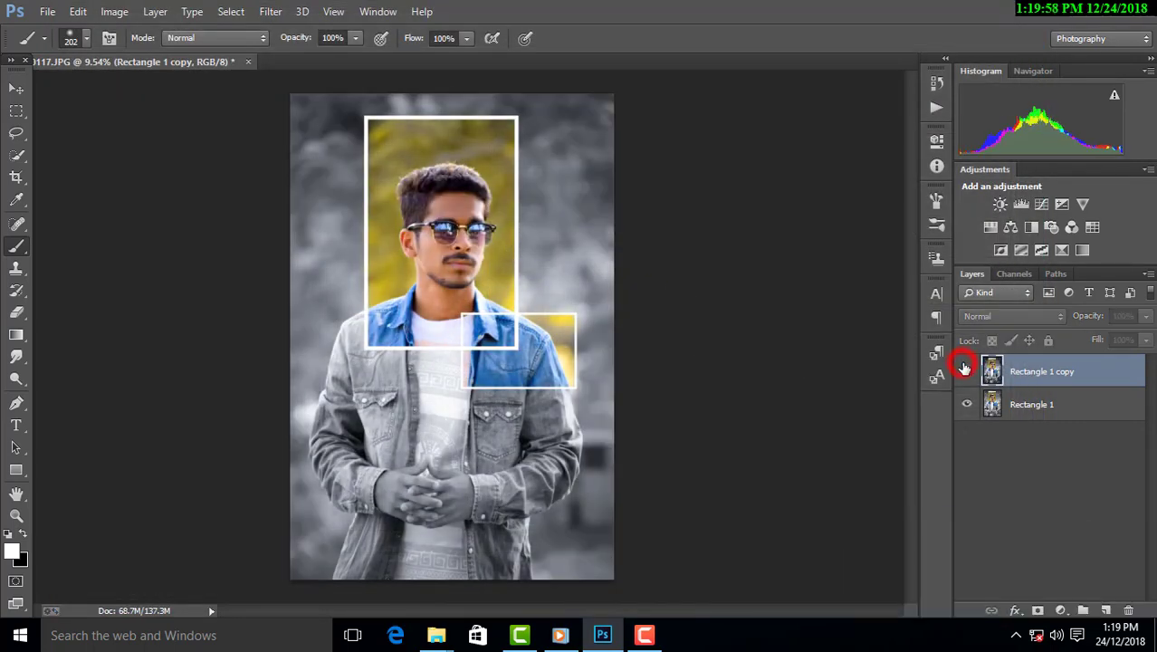
scroll(480, 261, "up", 3)
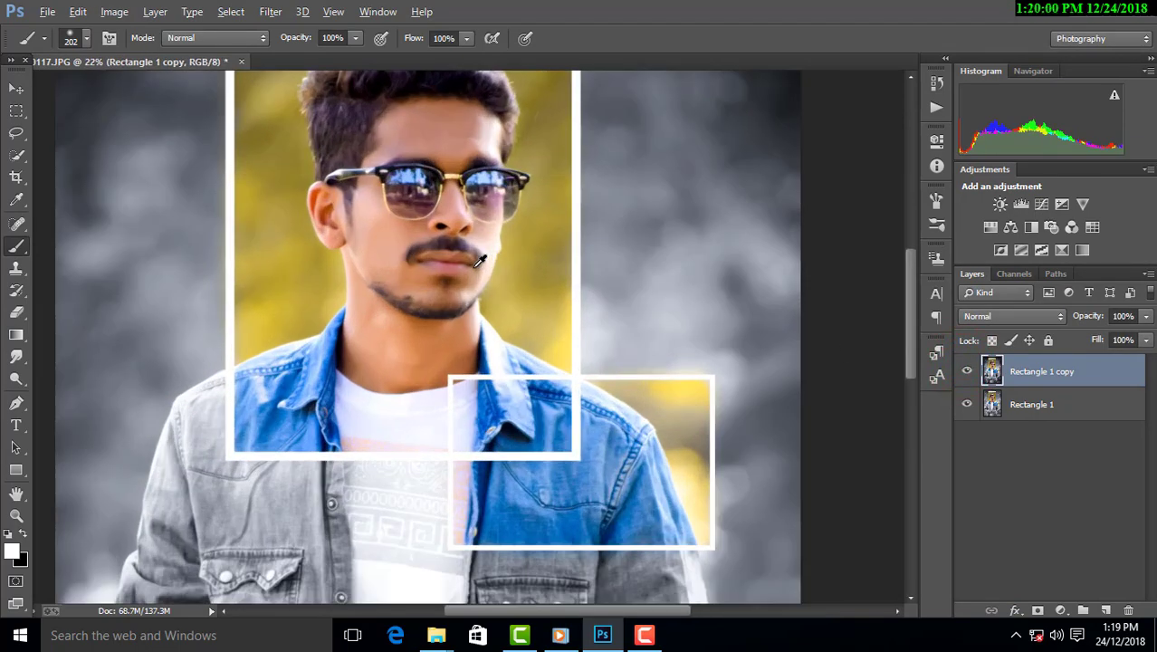
scroll(480, 260, "down", 2)
scroll(421, 202, "up", 2)
scroll(408, 228, "up", 2)
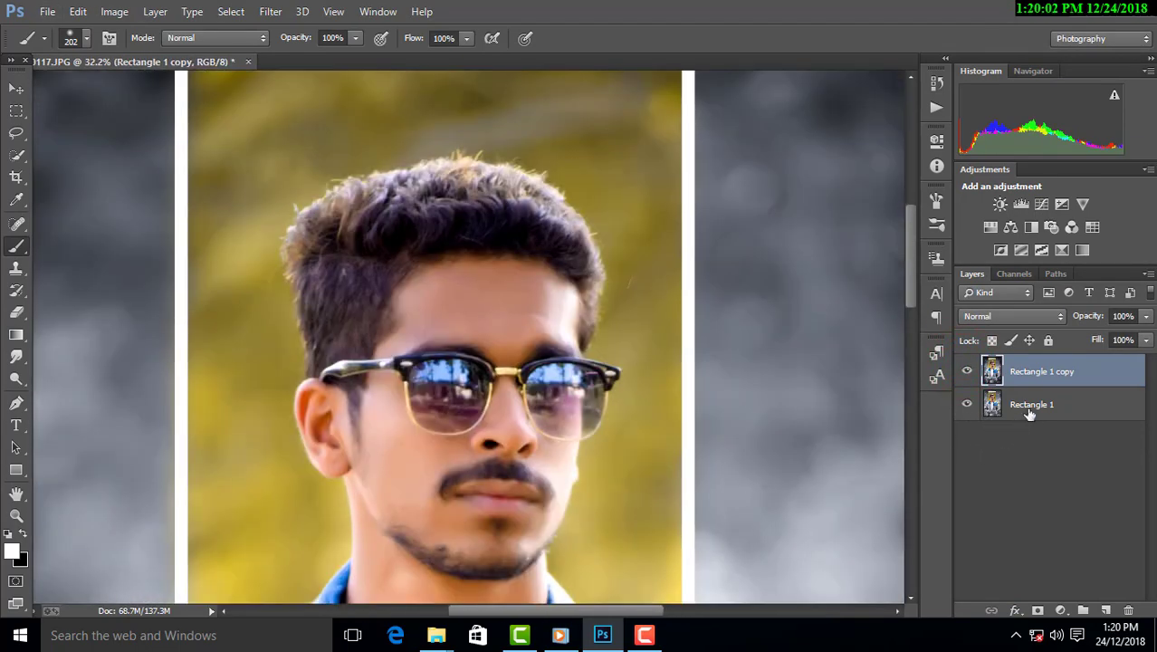
right_click(1029, 413)
left_click(769, 496)
Smudge the left and top-right hair edges softly into the background.
left_click(17, 358)
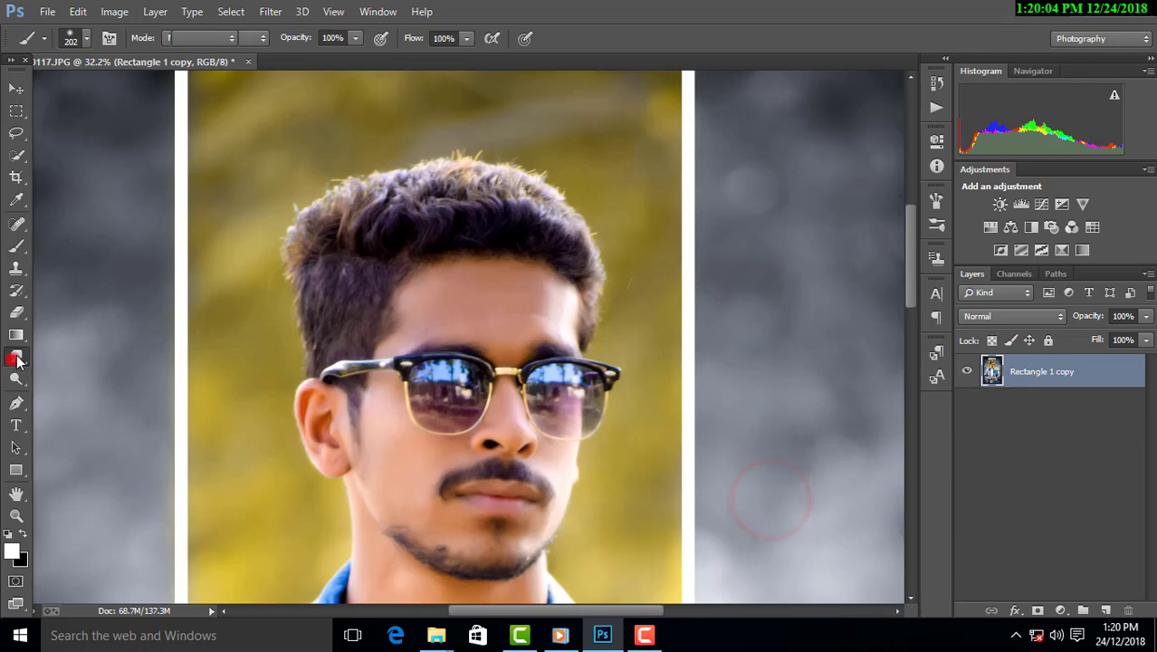
scroll(256, 246, "up", 2)
right_click(475, 324)
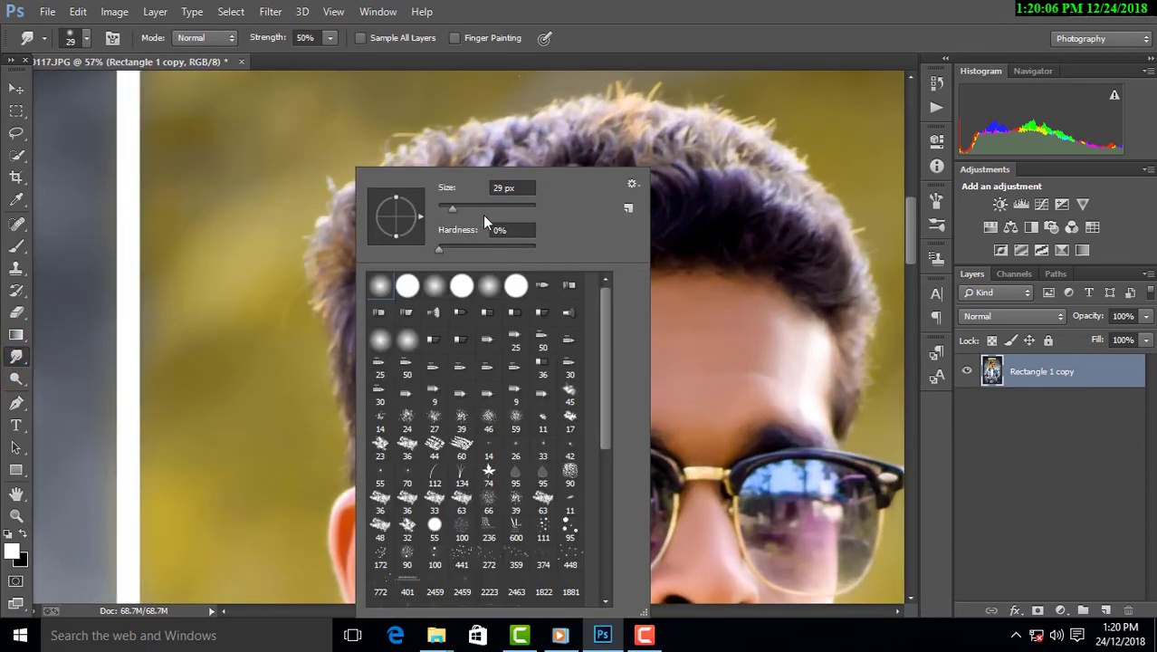
left_click(285, 331)
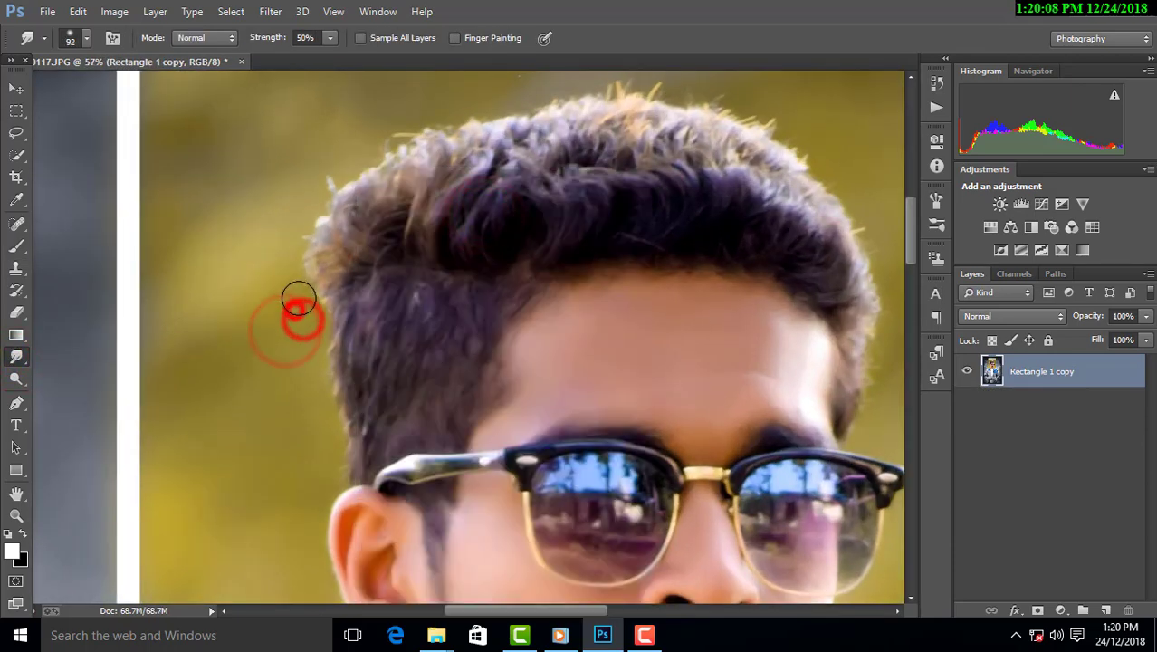
mouse_move(310, 310)
left_mouse_down()
mouse_move(314, 357)
mouse_move(305, 240)
mouse_move(303, 287)
mouse_move(320, 336)
mouse_move(324, 276)
mouse_move(291, 167)
mouse_move(351, 127)
mouse_move(389, 129)
left_mouse_up()
scroll(679, 97, "up", 2)
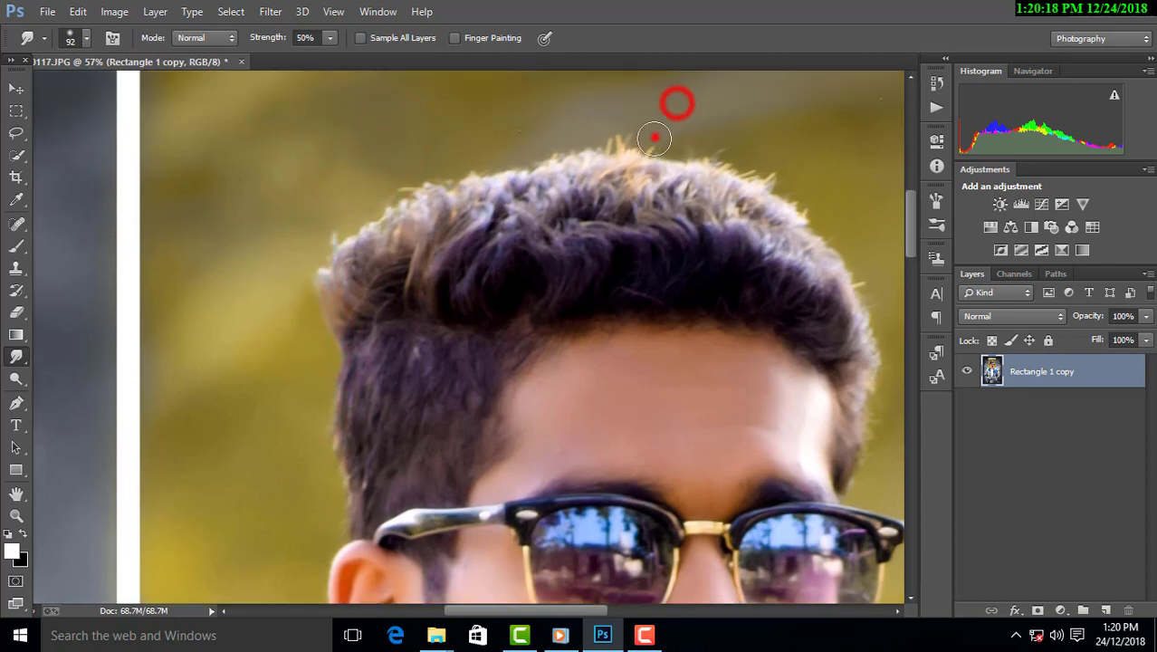
mouse_move(653, 138)
left_mouse_down()
mouse_move(724, 136)
mouse_move(800, 177)
left_mouse_up()
left_click_drag(800, 177, 856, 263)
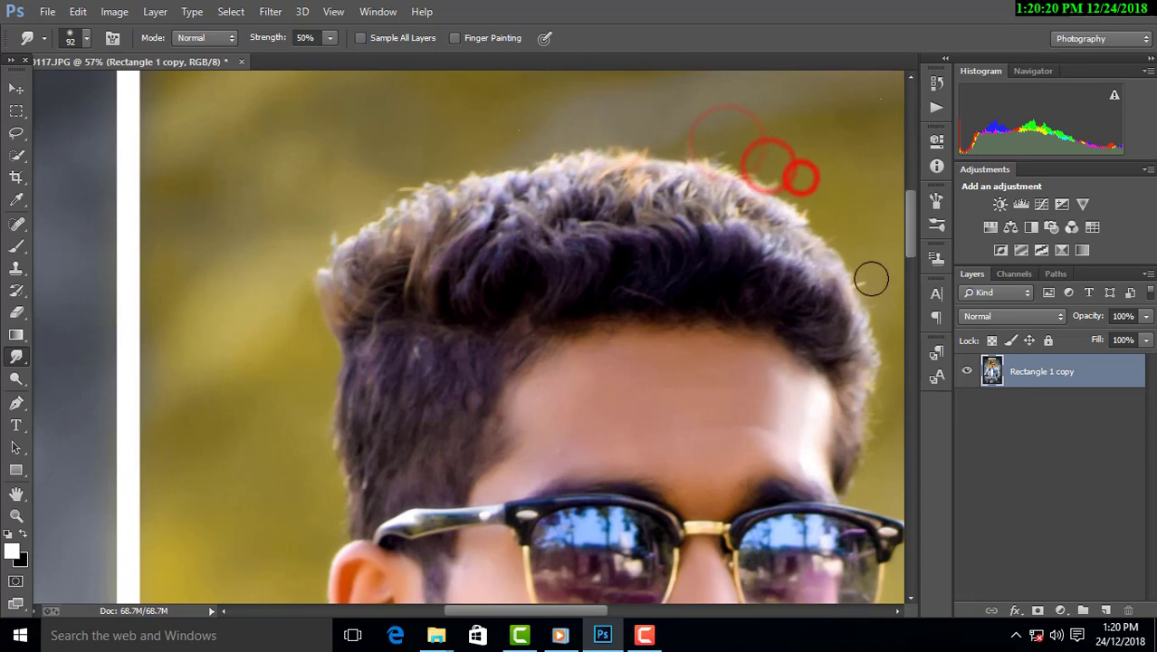
Enlarge the Smudge brush to 181 px.
scroll(871, 279, "down", 5)
scroll(820, 276, "up", 2)
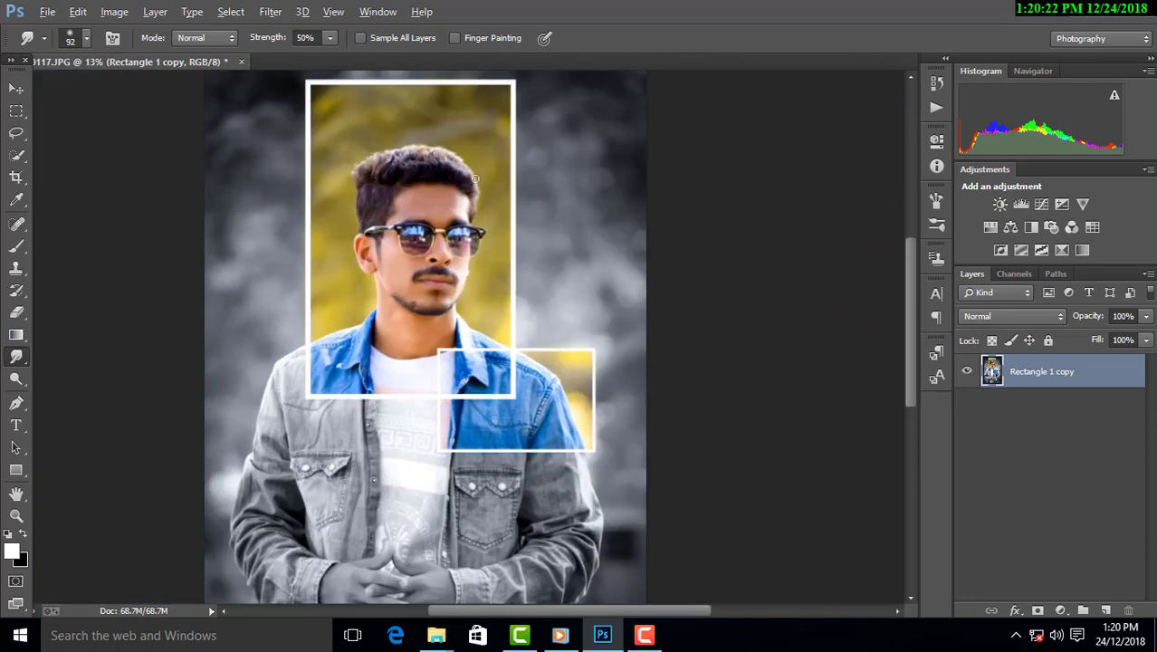
scroll(475, 178, "up", 3)
scroll(405, 223, "up", 1)
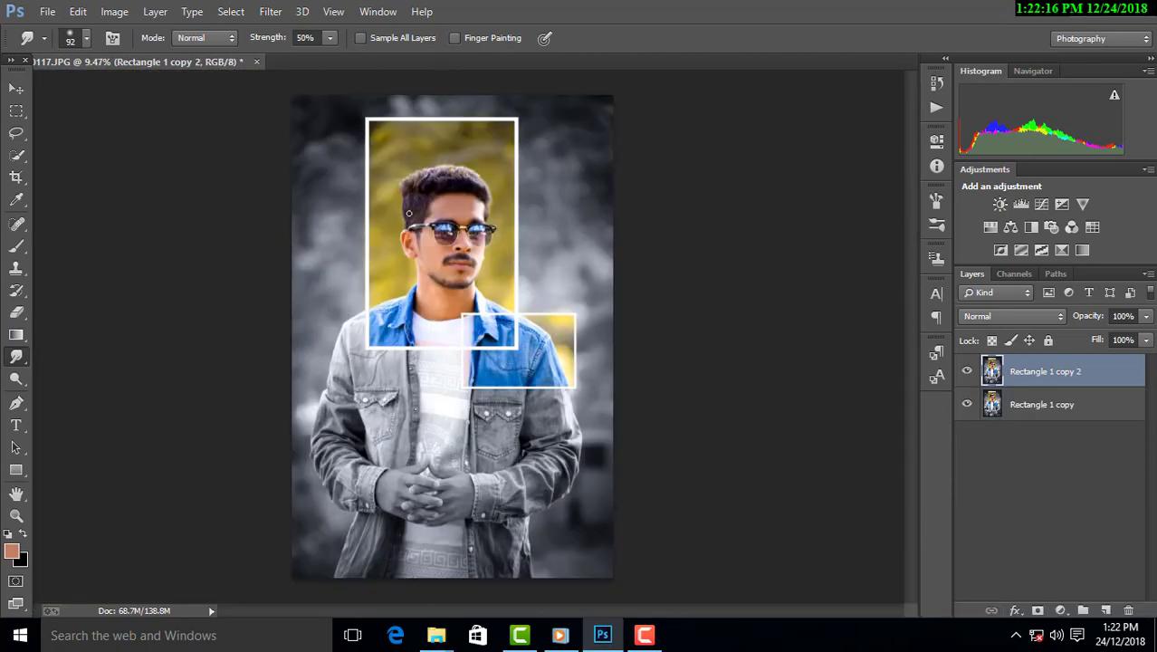
right_click(416, 214)
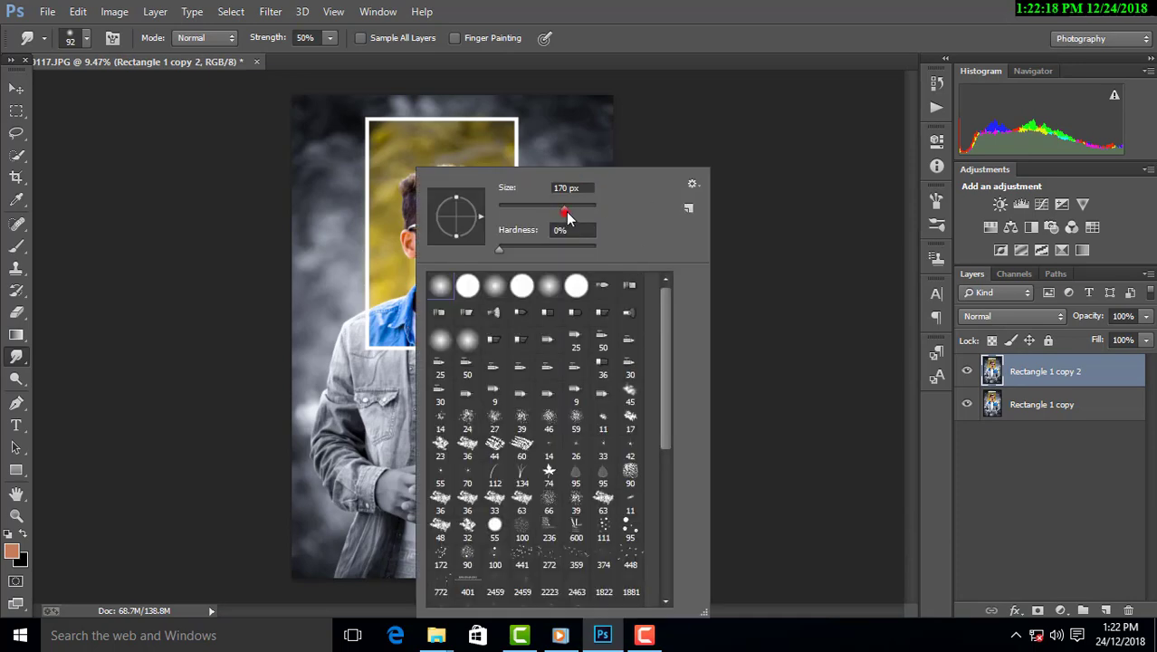
left_click_drag(566, 214, 572, 213)
Merge all visible layers into one and minimize Photoshop to the desktop.
right_click(1014, 371)
left_click(758, 503)
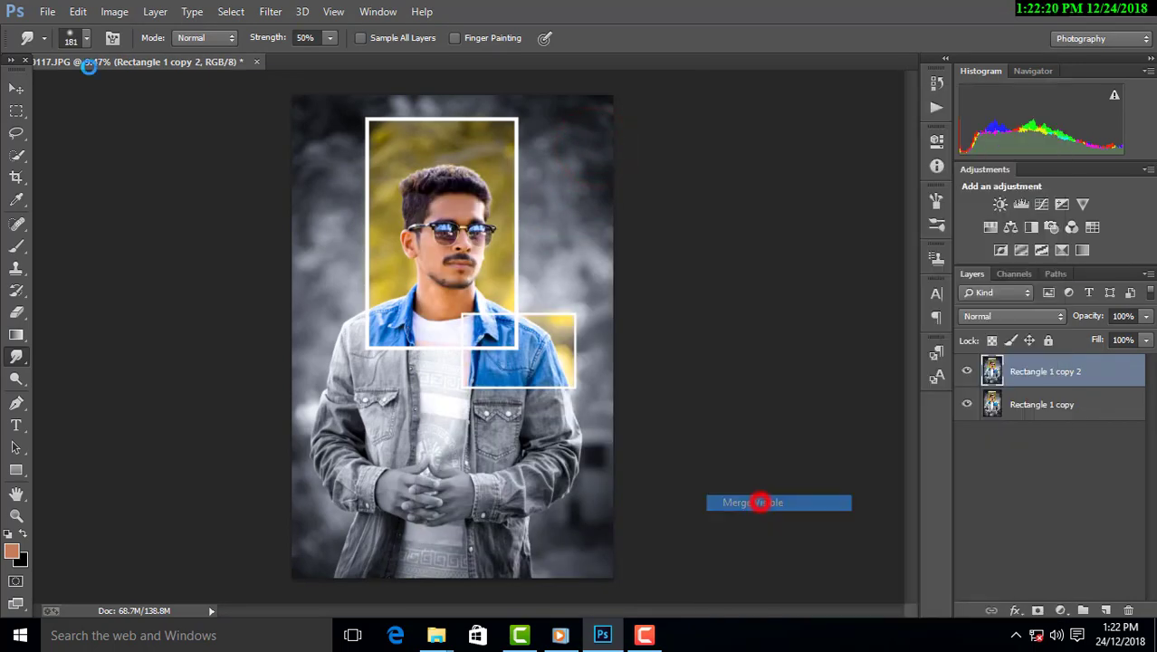
left_click(16, 87)
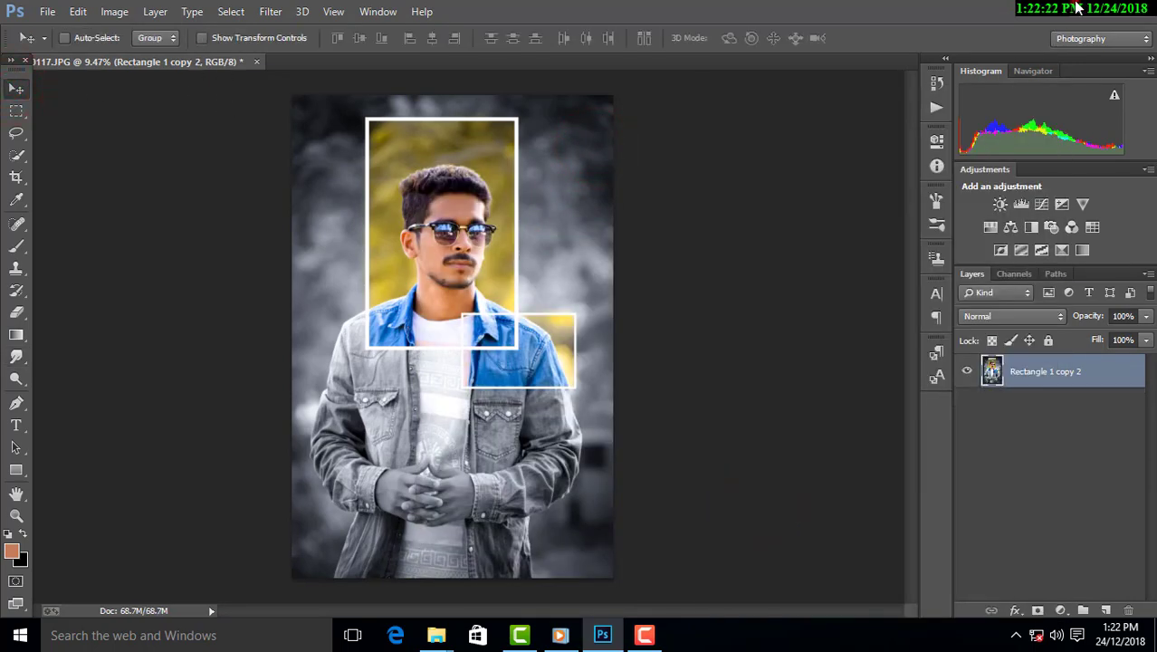
left_click(1076, 9)
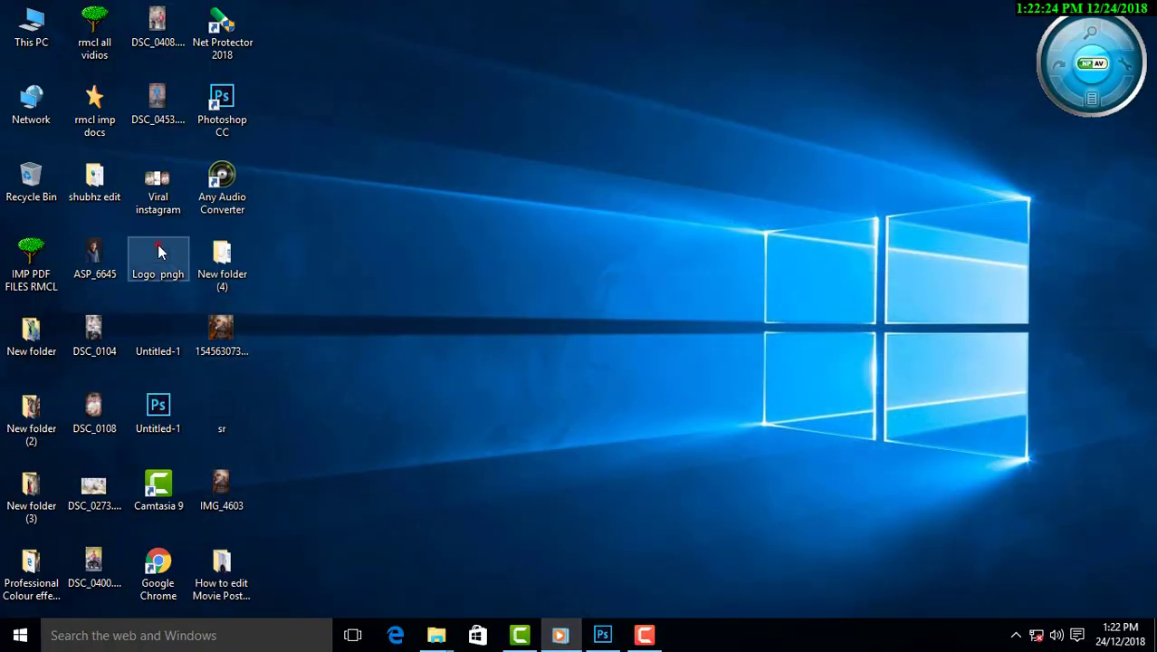
Place Logo pngh from the desktop onto the portrait, scaled to about 15 percent.
left_click_drag(158, 252, 544, 593)
mouse_move(604, 634)
left_mouse_down()
mouse_move(523, 357)
mouse_move(534, 346)
left_mouse_up()
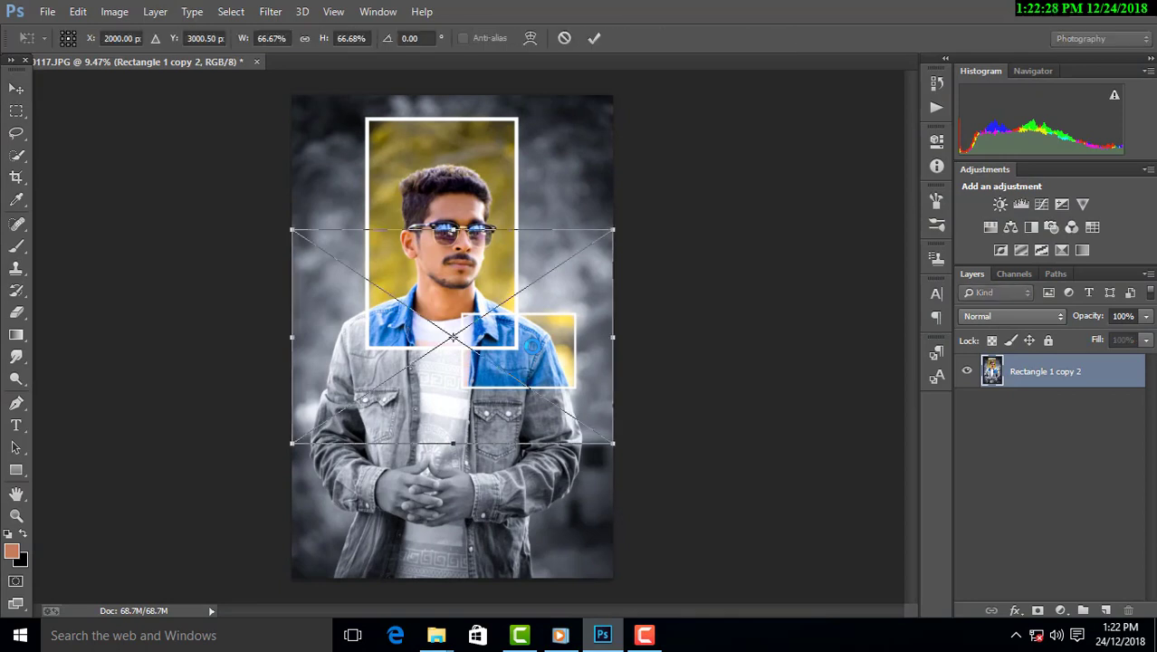
left_click_drag(616, 449, 485, 370)
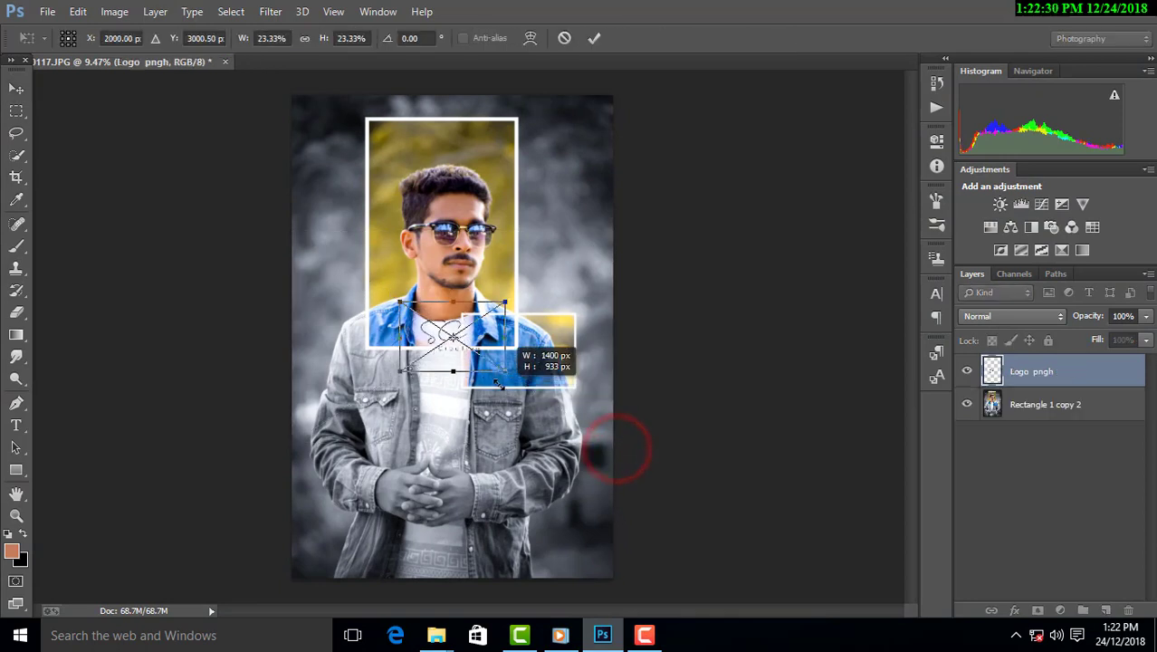
double_click(461, 353)
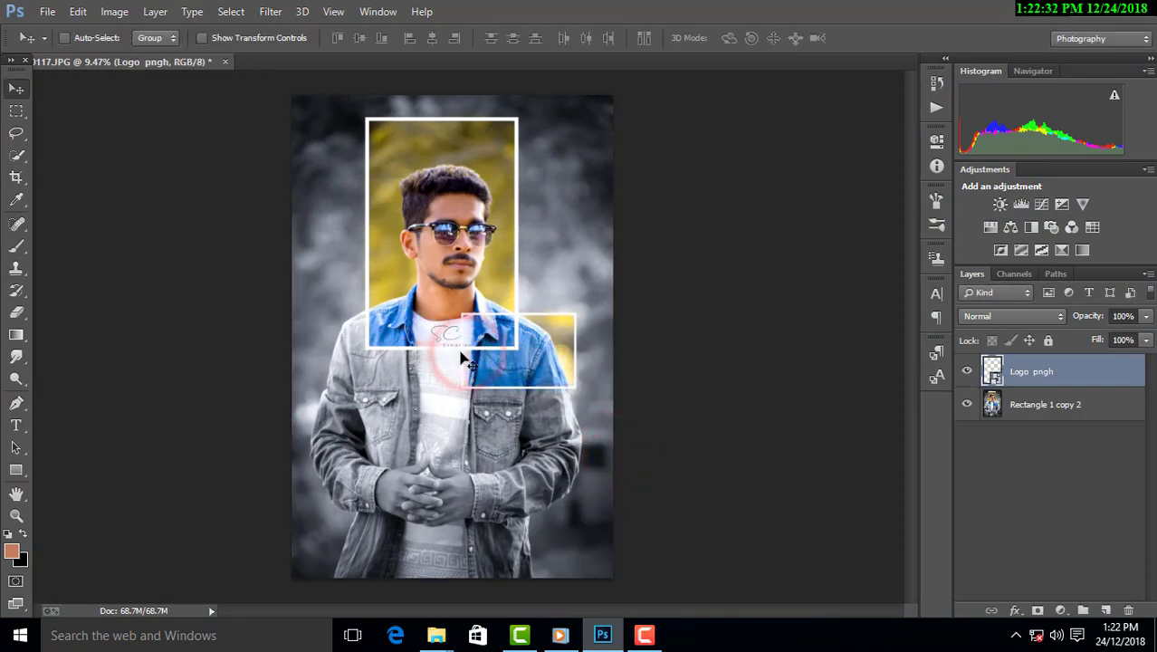
Rasterize the logo layer, move it to the top-right corner, and stretch it taller.
right_click(1065, 375)
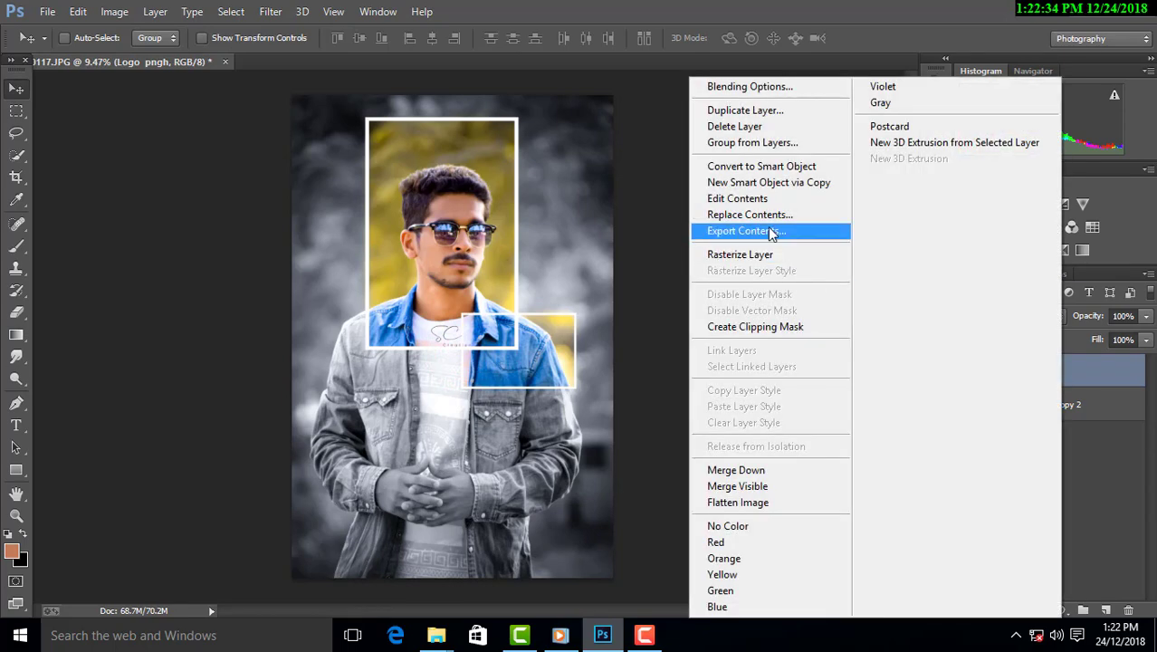
left_click(753, 252)
left_click_drag(595, 111, 587, 116)
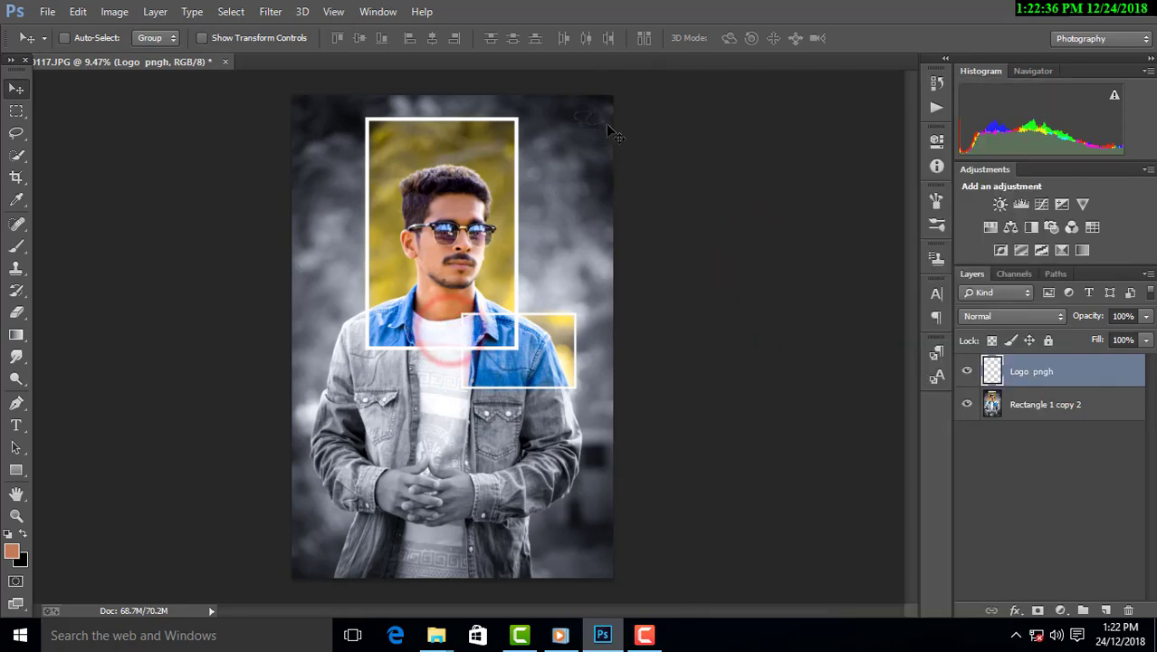
scroll(614, 112, "up", 3)
scroll(621, 101, "up", 2)
key("ctrl+t")
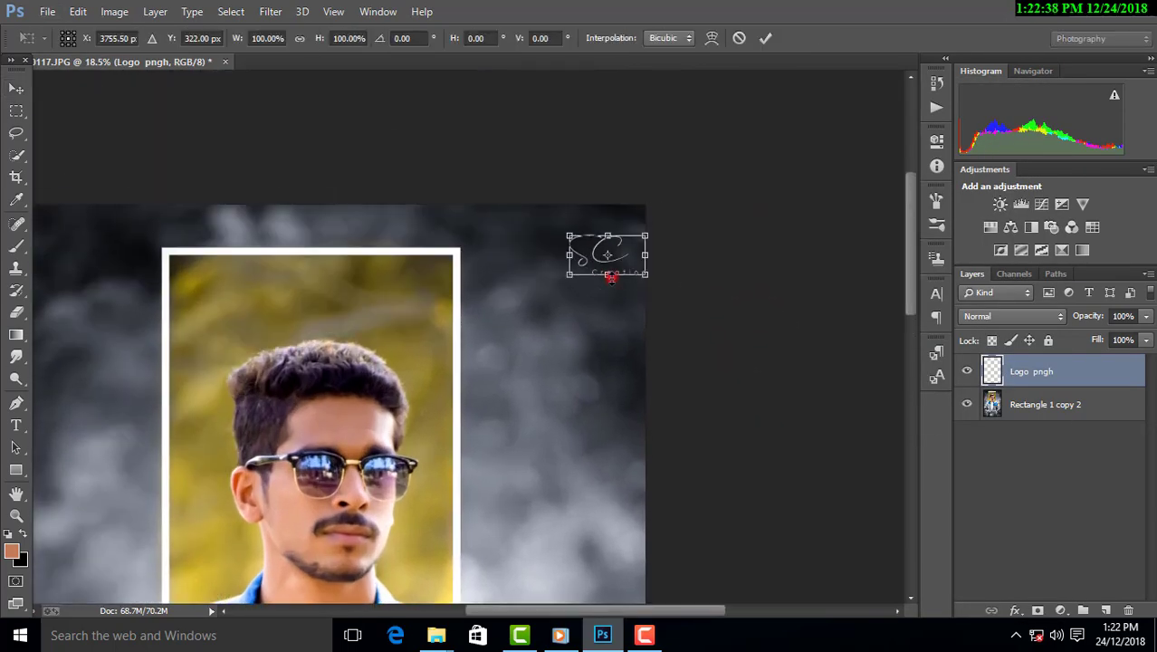
mouse_move(608, 271)
left_mouse_down()
mouse_move(612, 284)
mouse_move(634, 275)
mouse_move(610, 251)
left_mouse_up()
double_click(621, 268)
key("ctrl+0")
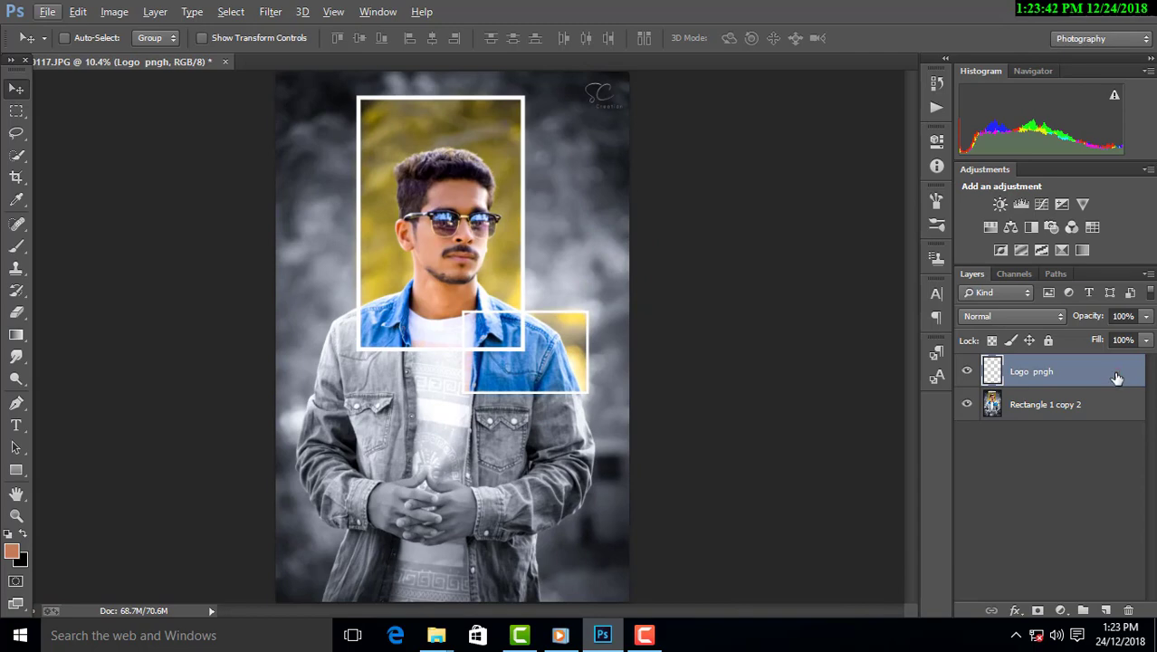
Give the logo an Outer Glow layer style and merge all visible layers.
double_click(1062, 382)
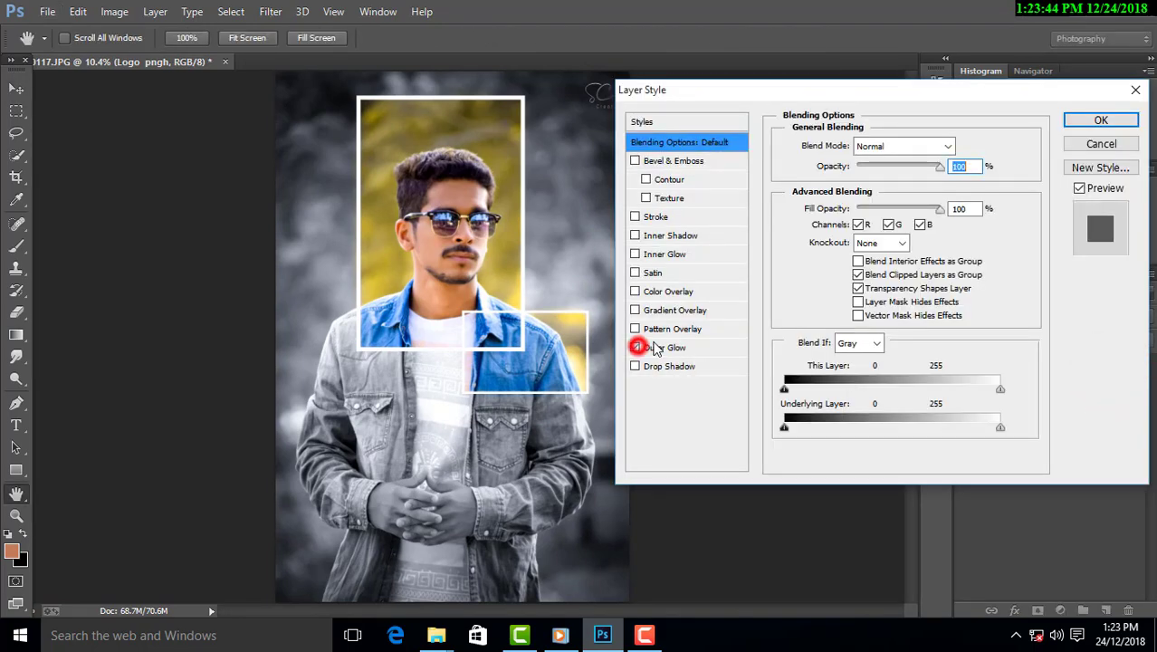
left_click(661, 347)
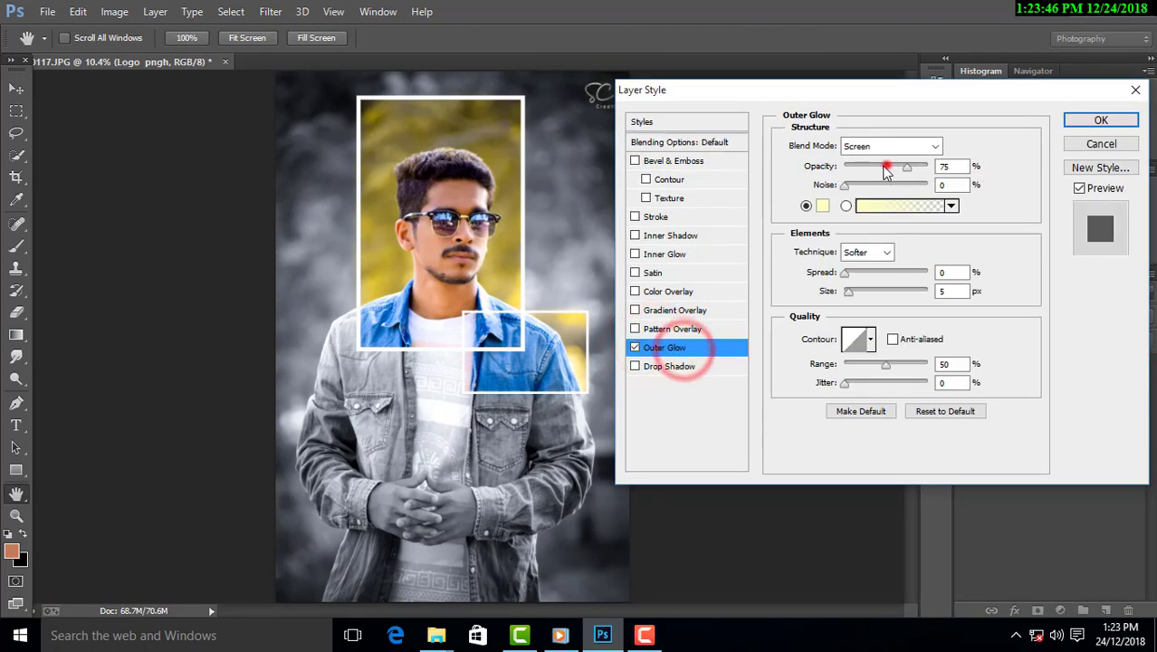
left_click(1101, 120)
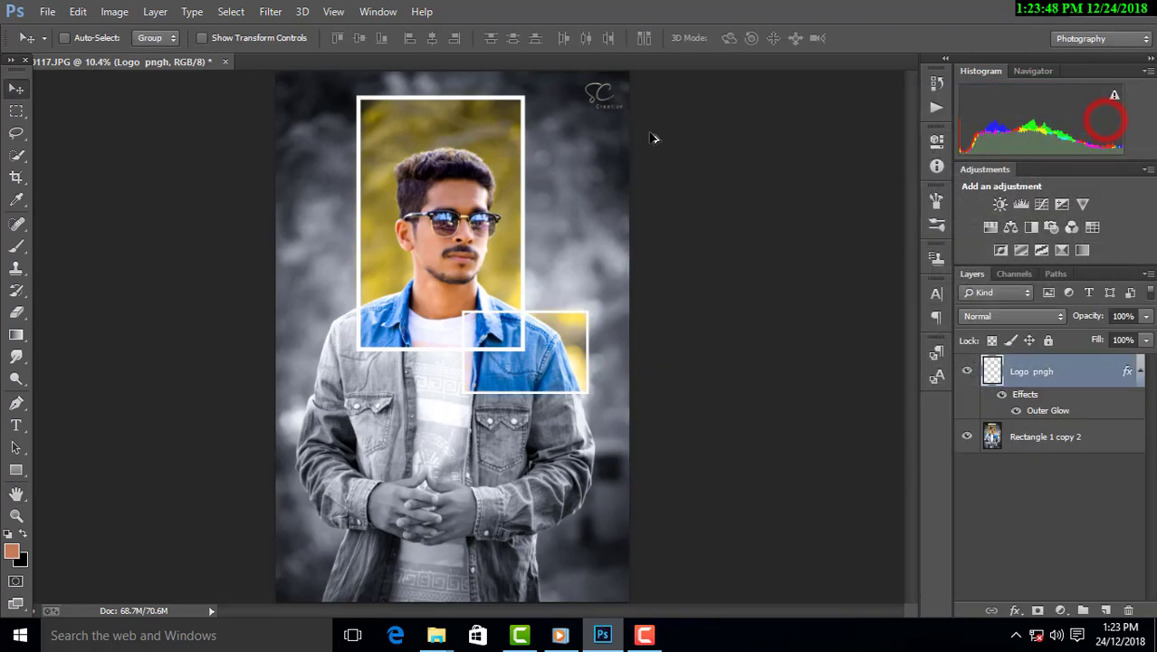
scroll(654, 137, "down", 1)
right_click(1041, 378)
left_click(766, 503)
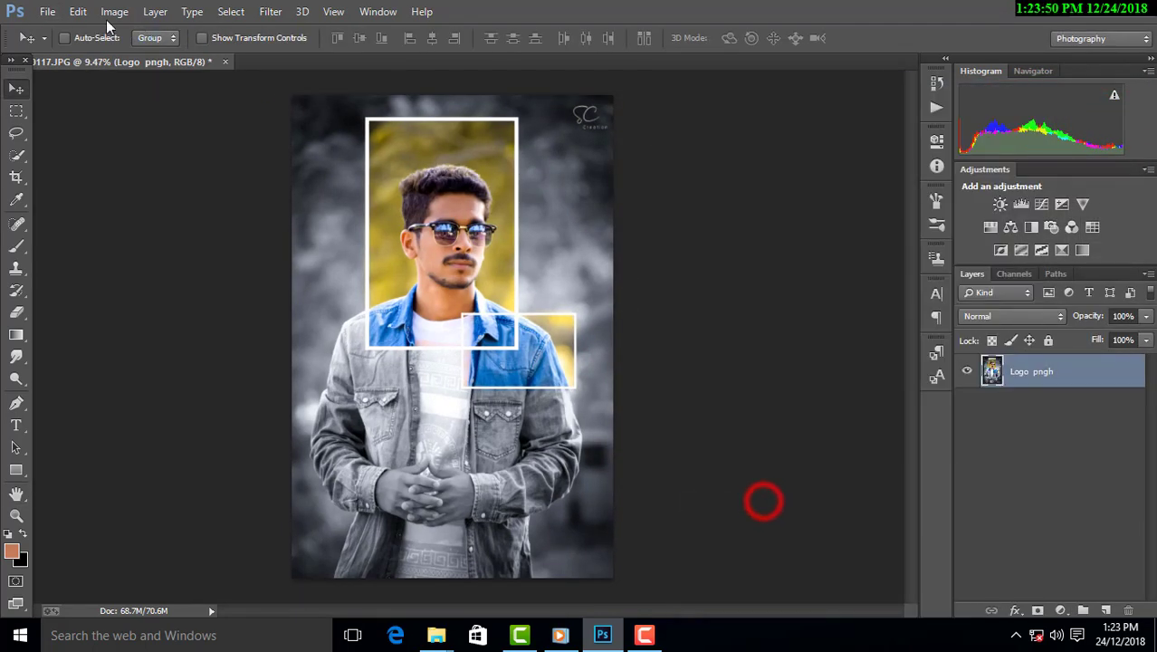
Apply a white Edit > Stroke border around the whole image.
left_click(78, 11)
left_click(145, 253)
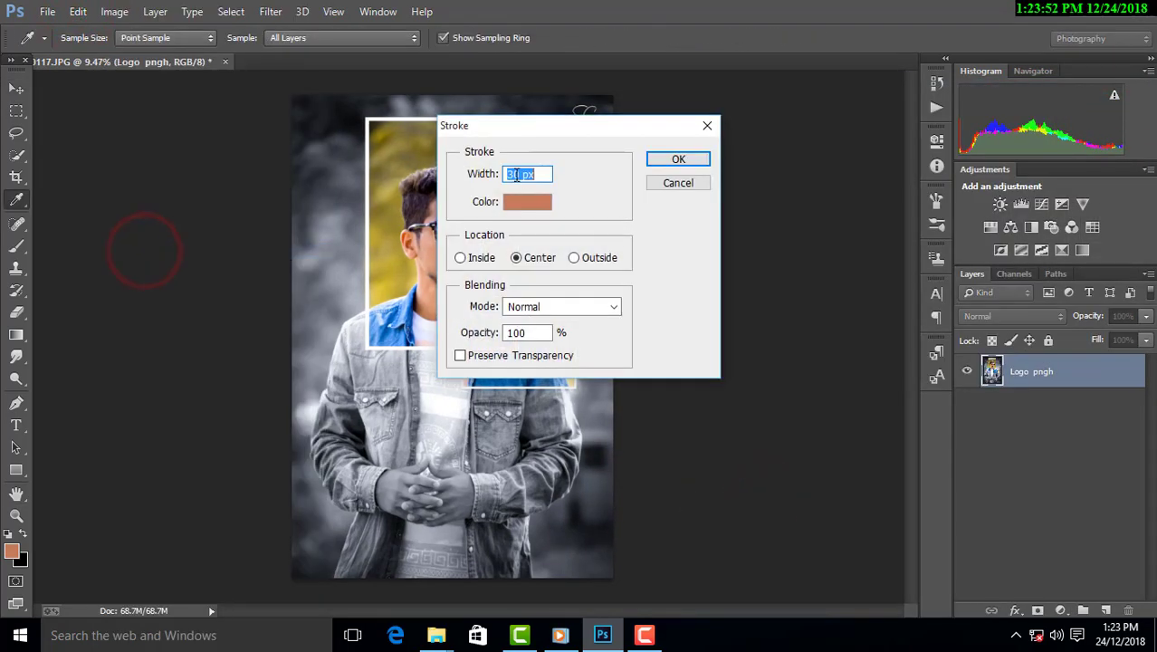
left_click(527, 201)
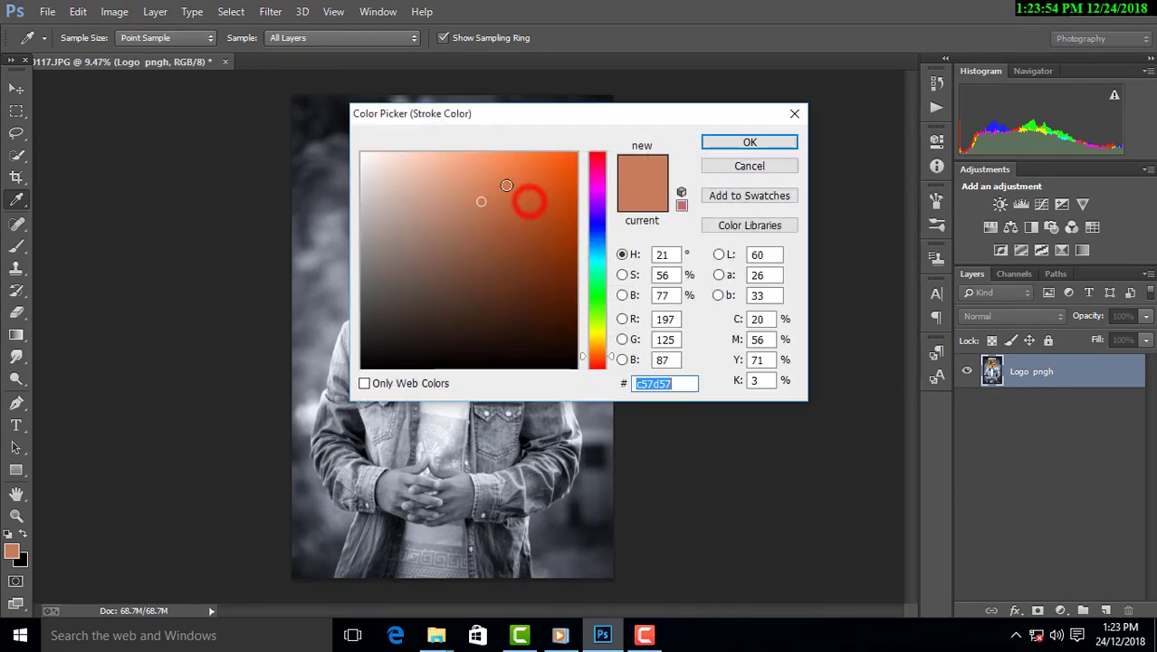
left_click_drag(423, 167, 362, 154)
left_click(777, 151)
left_click(675, 150)
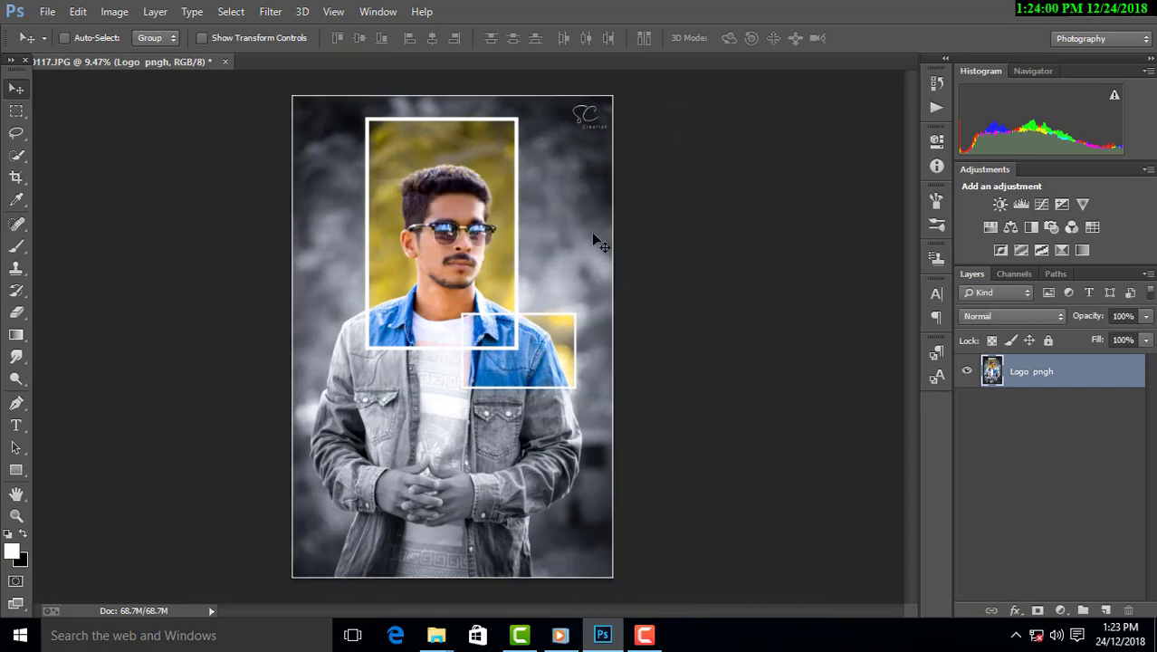
Flatten the merged layer into a single locked Background layer.
right_click(1037, 365)
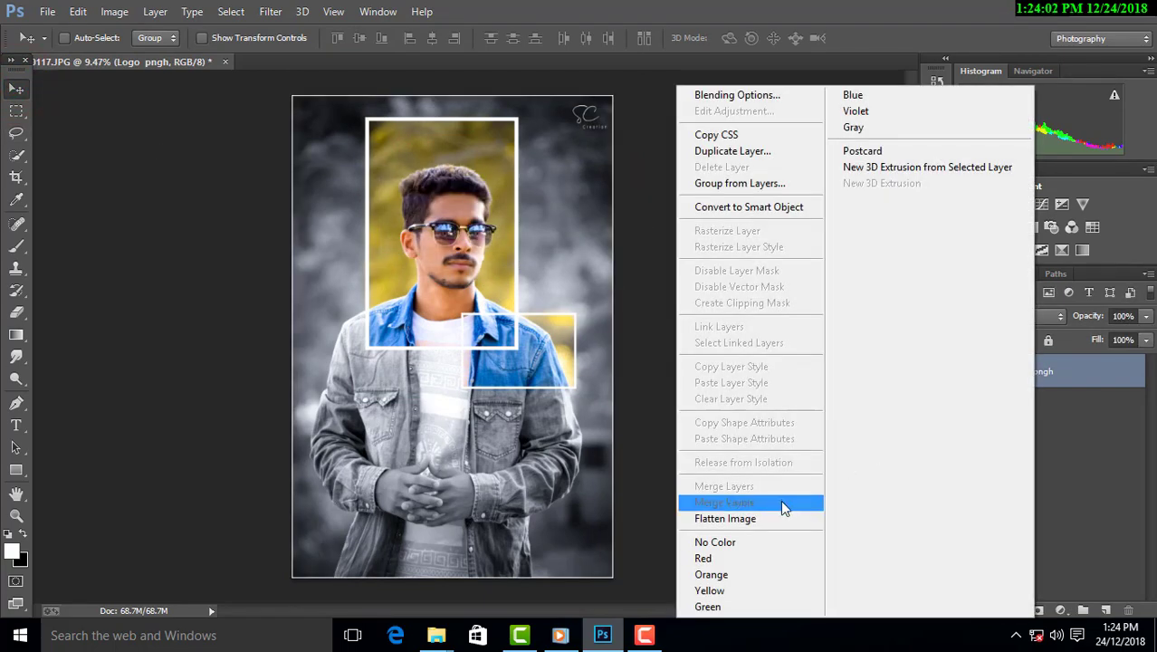
left_click(775, 509)
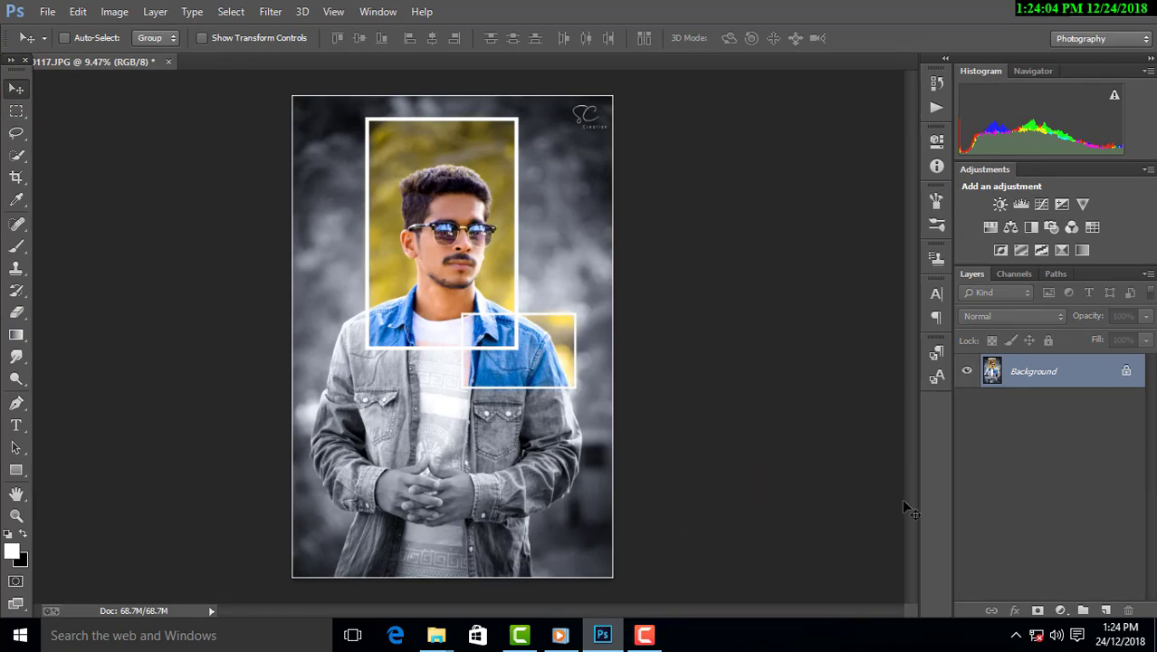